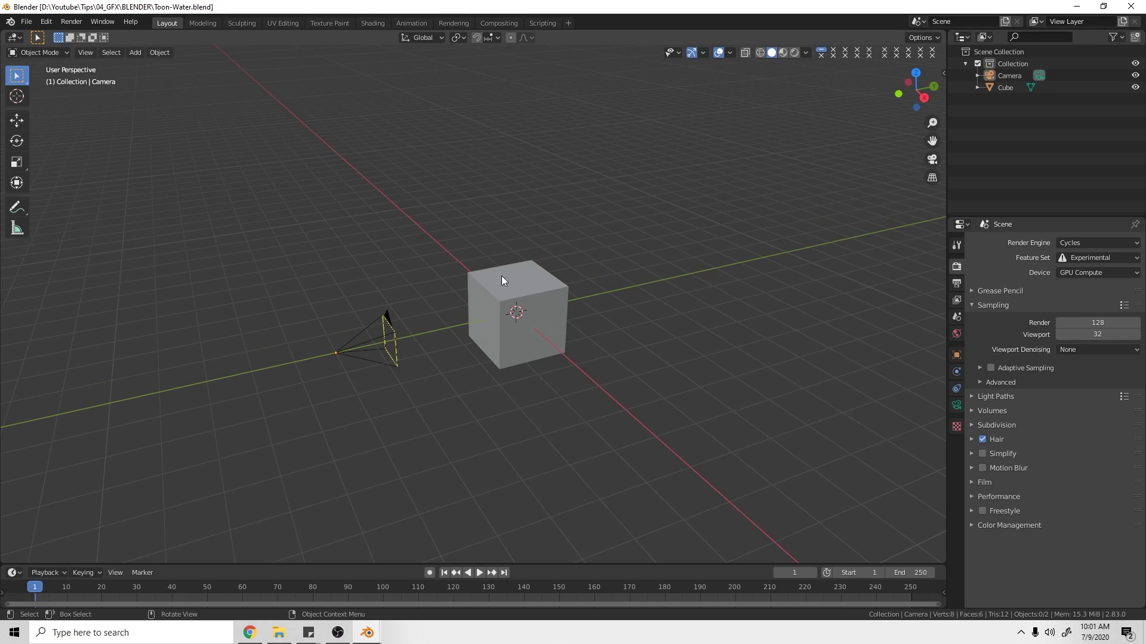
- Delete the default cube from the scene
shift+middle_drag(424, 347, 441, 358)
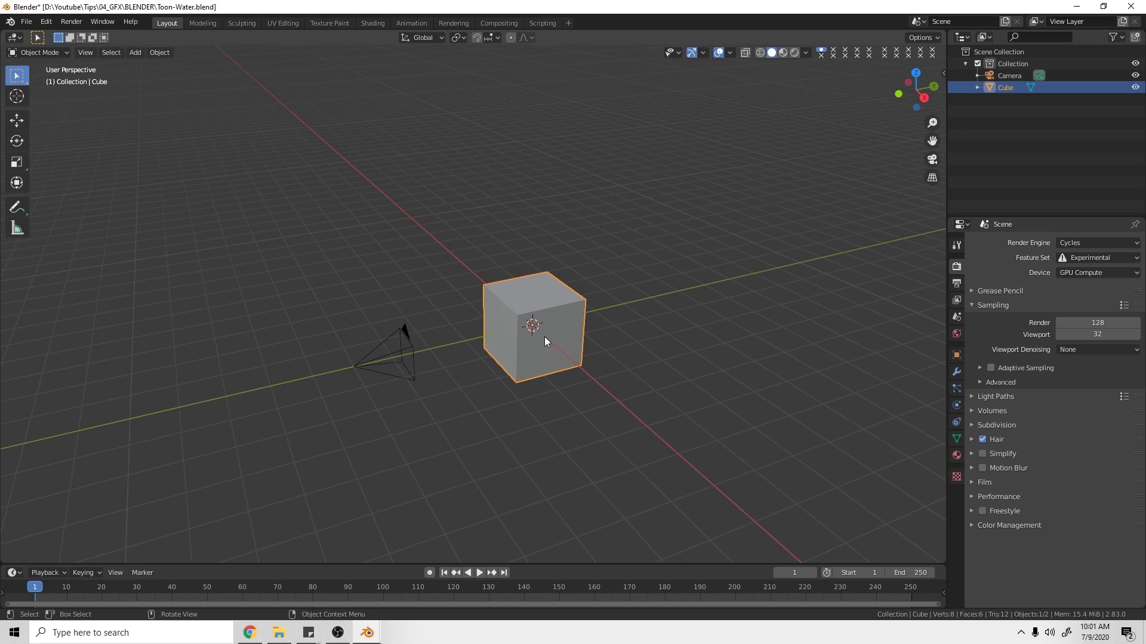
shift+middle_drag(545, 336, 564, 345)
key(x)
click(564, 345)
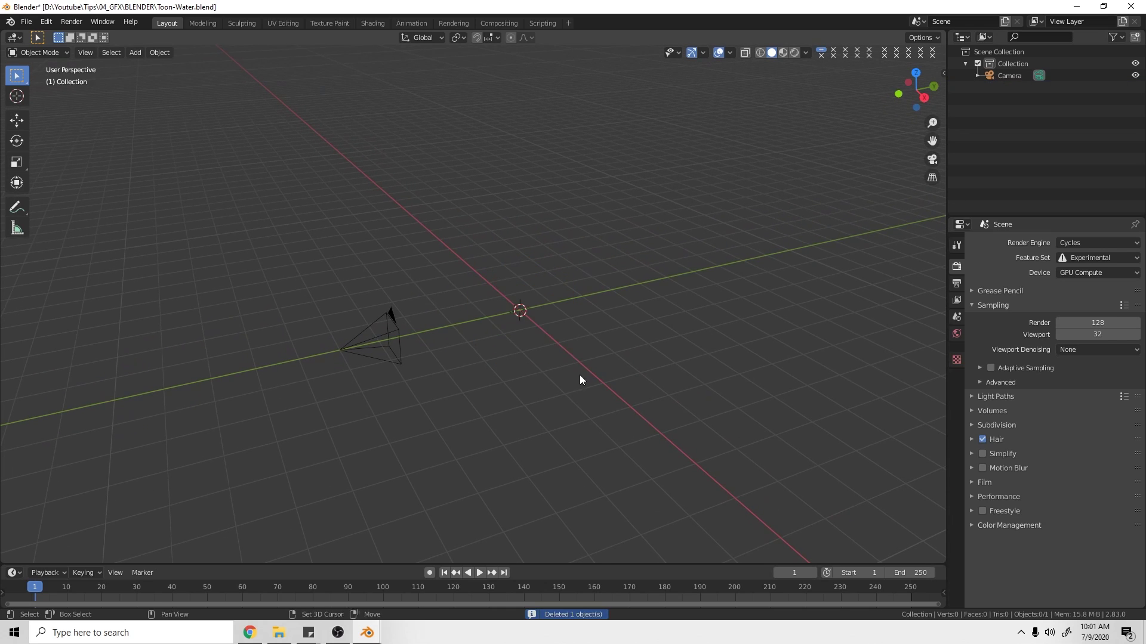
- Add a mesh plane at the world origin
key(shift+a)
mouse_move(579, 373)
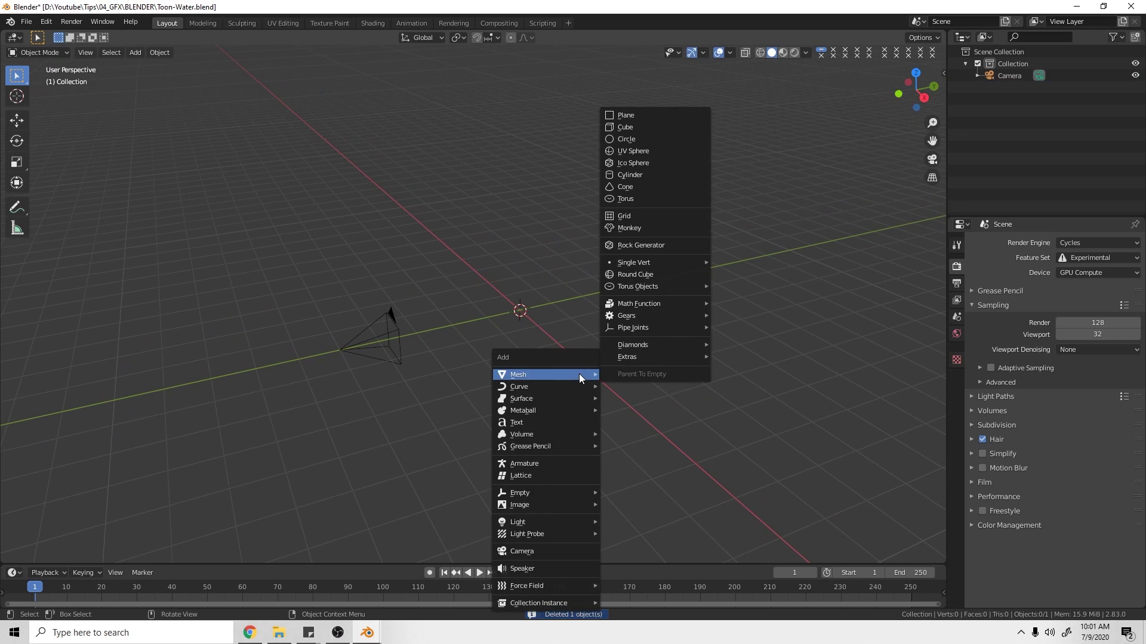
click(656, 115)
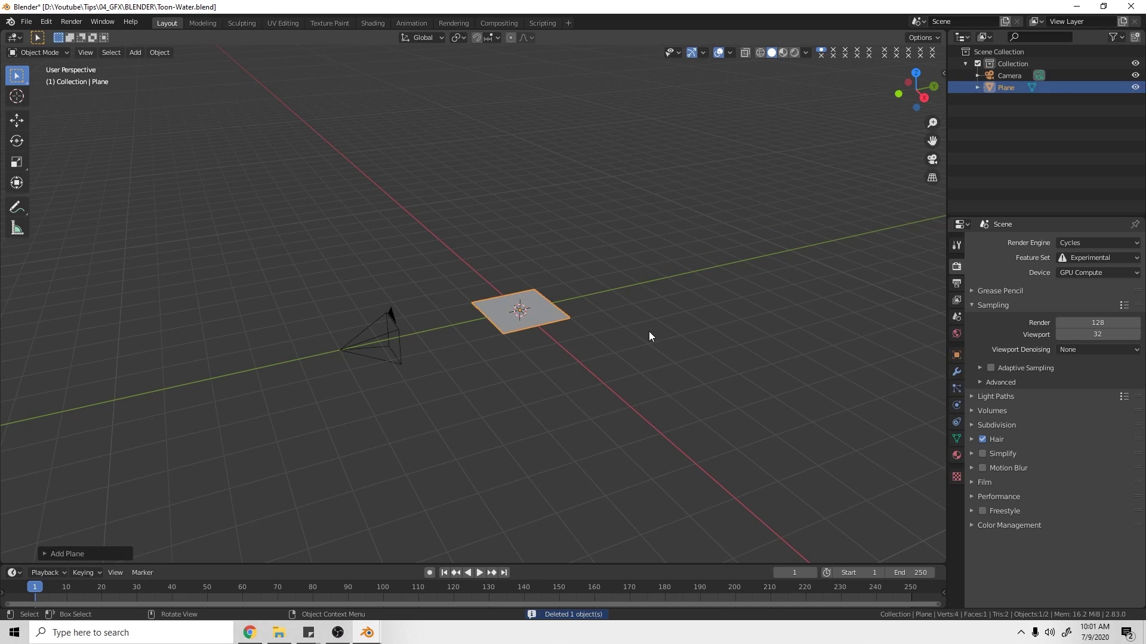
scroll(649, 333, up, 5)
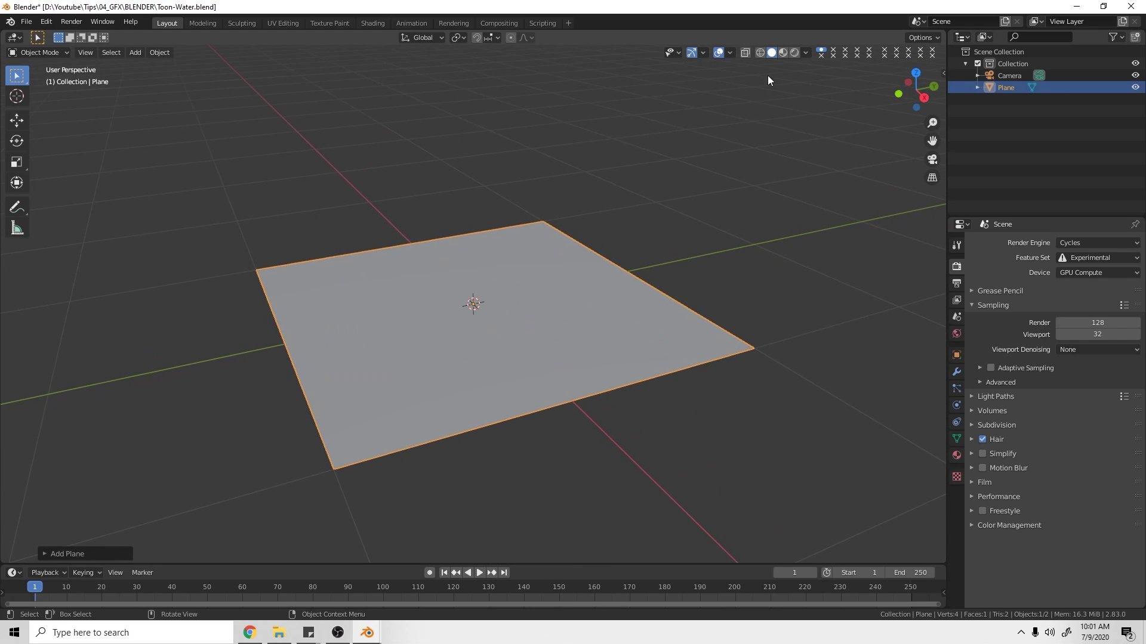
- Set the viewport to Material Preview shading, then switch to the Shading workspace with the view framed on the plane
click(783, 52)
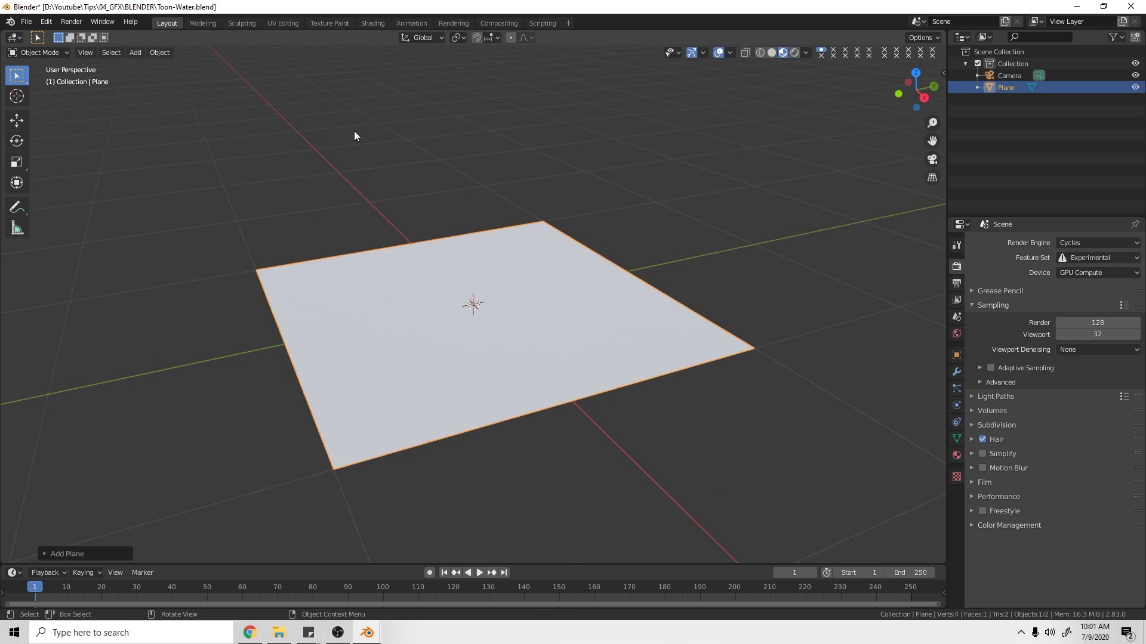
click(374, 23)
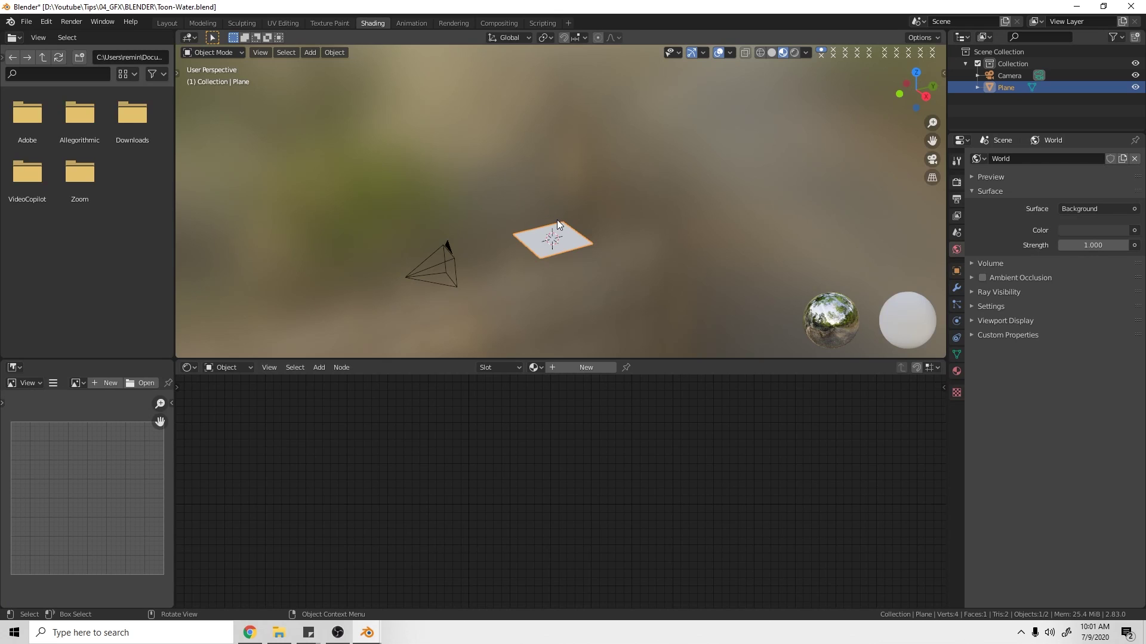
key(KP_Decimal)
middle_drag(545, 223, 579, 234)
scroll(543, 246, up, 1)
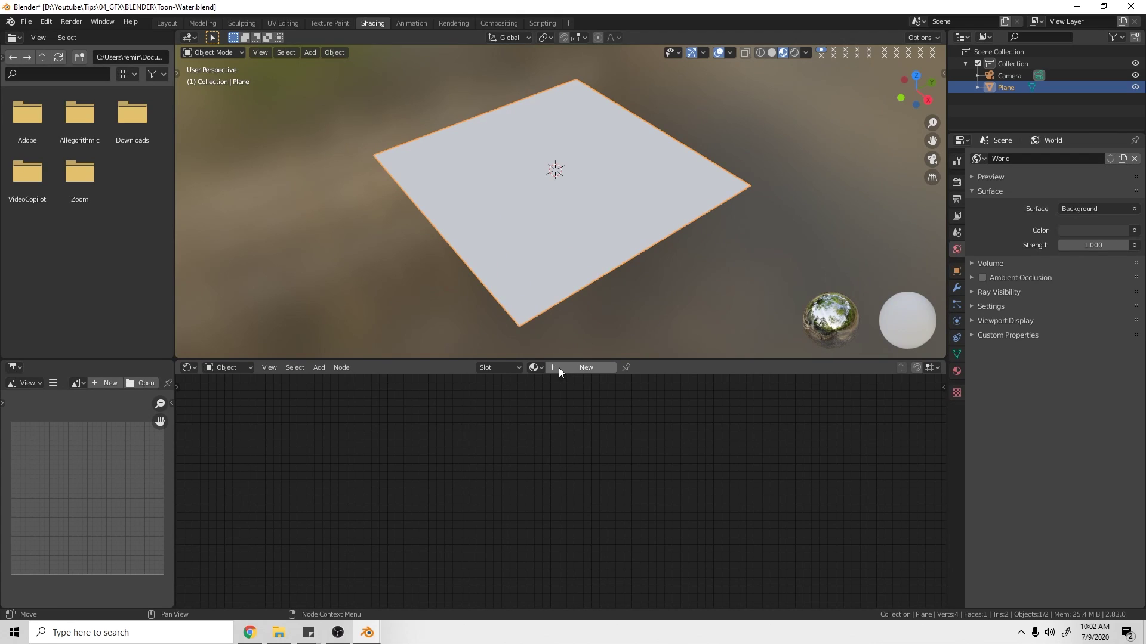
- Create a new material on the plane and name it Toon Water
click(590, 366)
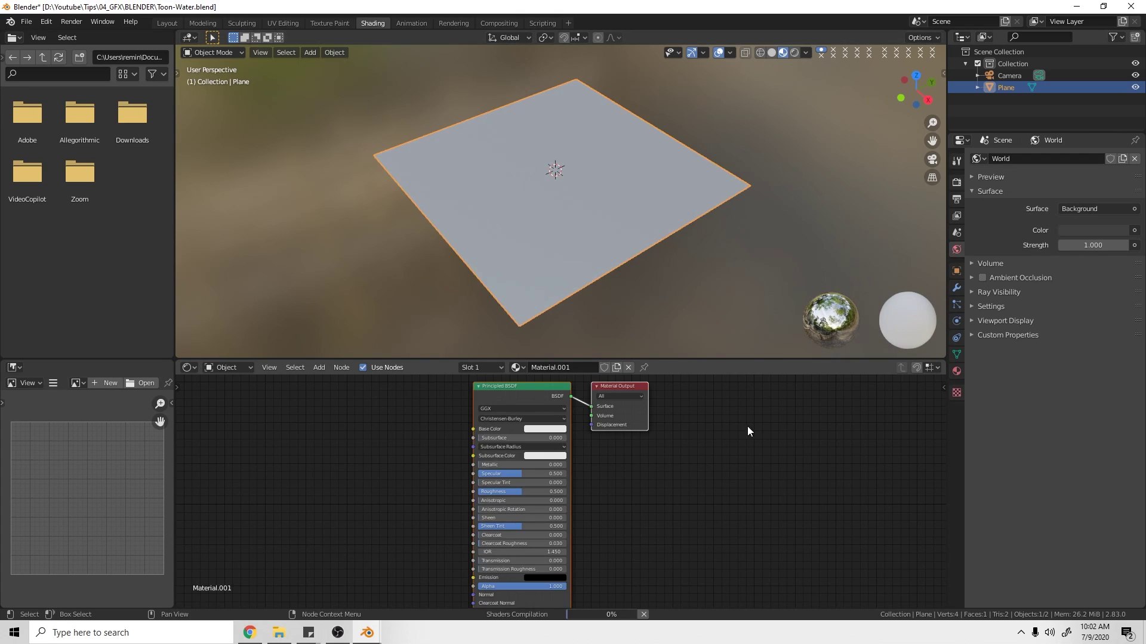
double_click(586, 368)
key(ctrl+a)
text(Toon Water)
key(Return)
- Replace the Principled BSDF node with an Emission shader connected to the Material Output's Surface
scroll(629, 397, down, 2)
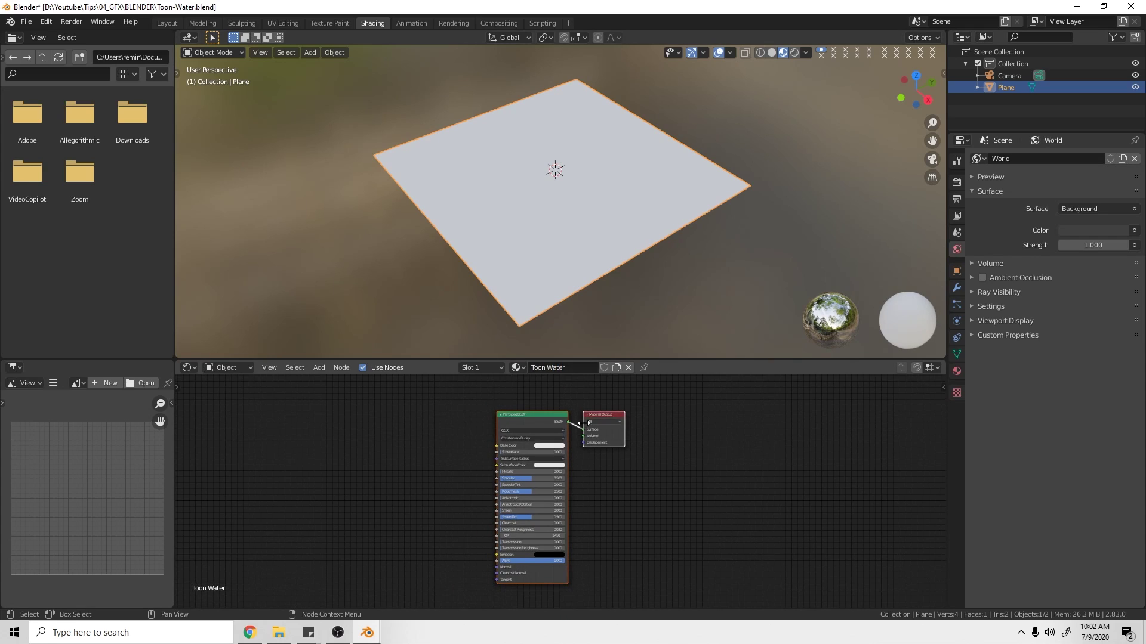
key(x)
middle_drag(522, 447, 646, 481)
key(shift+a)
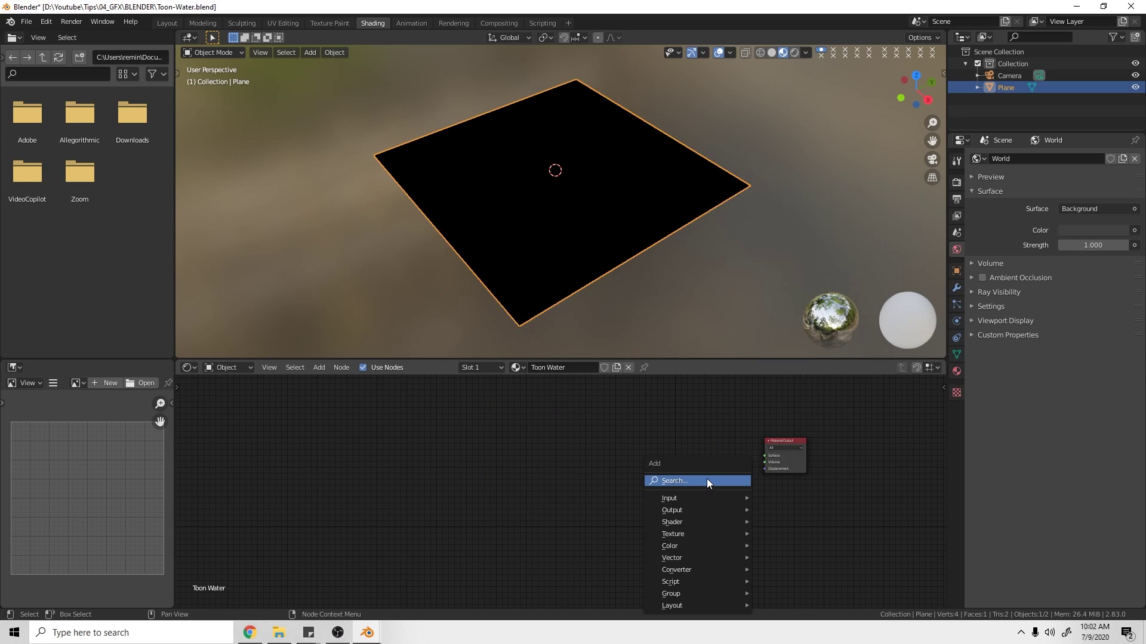
click(702, 480)
text(emission)
key(Return)
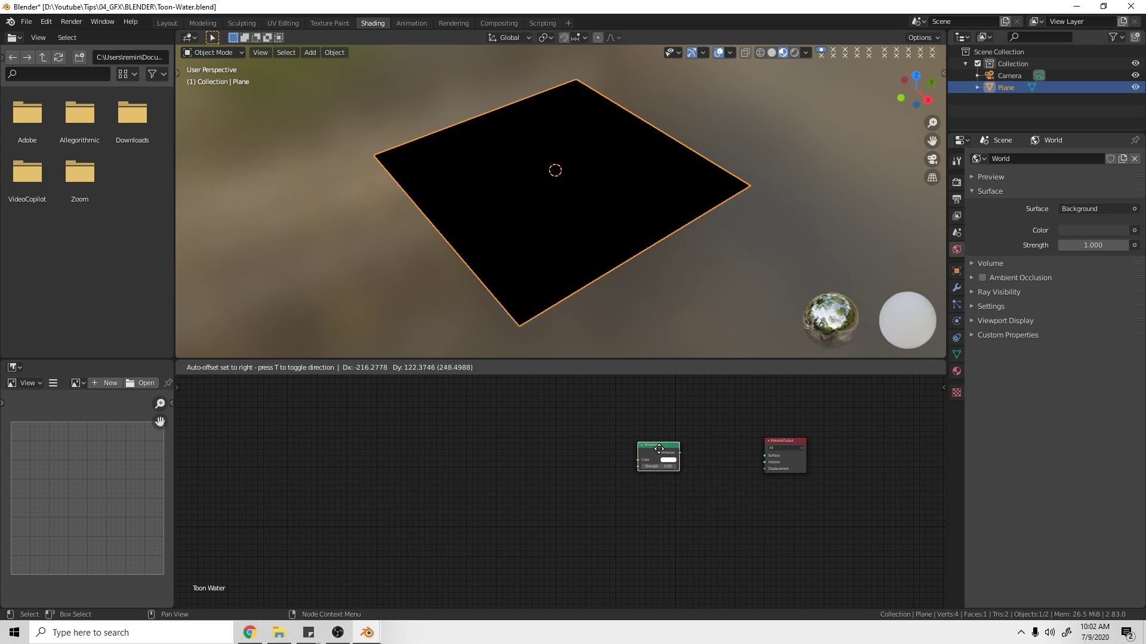
click(658, 450)
drag(673, 450, 712, 468)
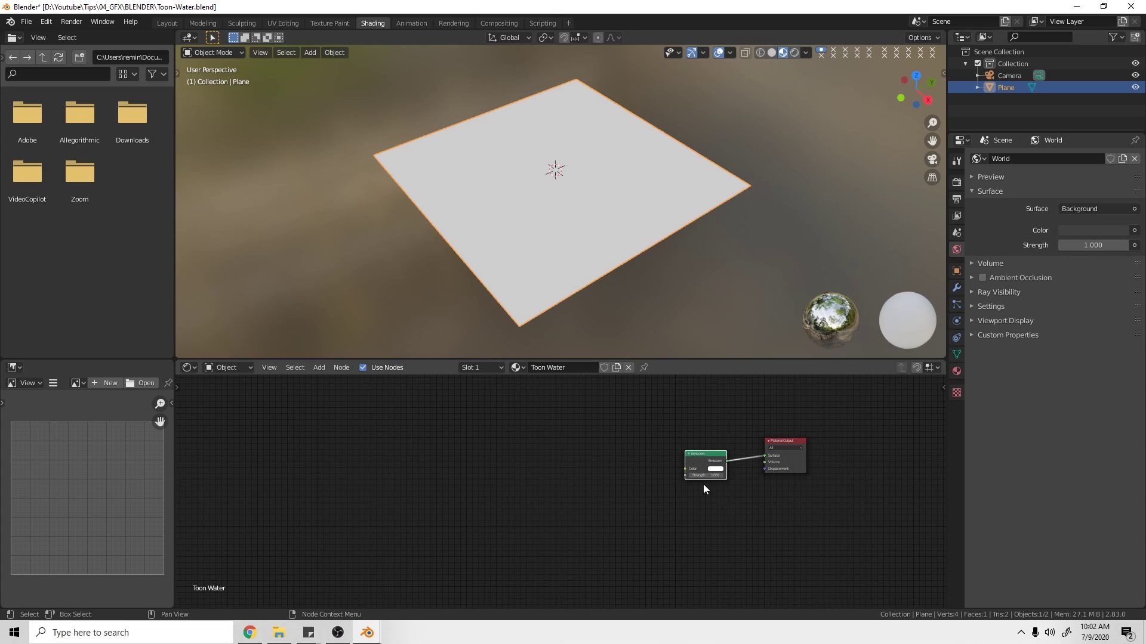
- Space out the Emission and Material Output nodes and insert a Mix Shader on the link between them
scroll(717, 489, up, 2)
middle_drag(717, 489, 485, 482)
drag(507, 459, 419, 451)
middle_drag(441, 455, 519, 486)
key(shift+a)
click(577, 470)
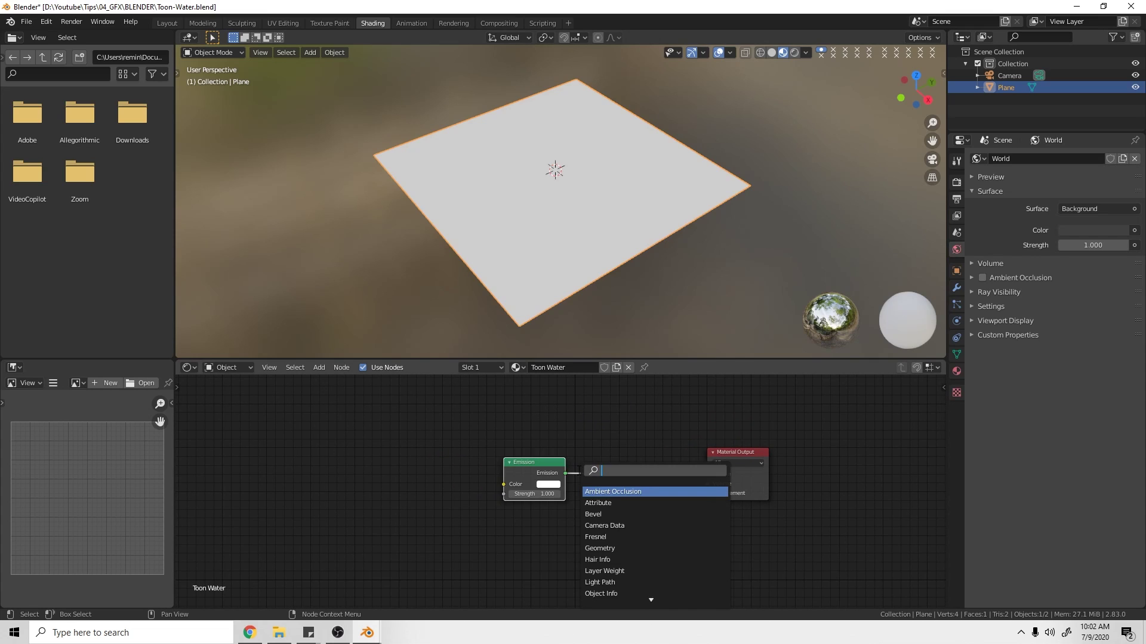
text(mix)
key(Return)
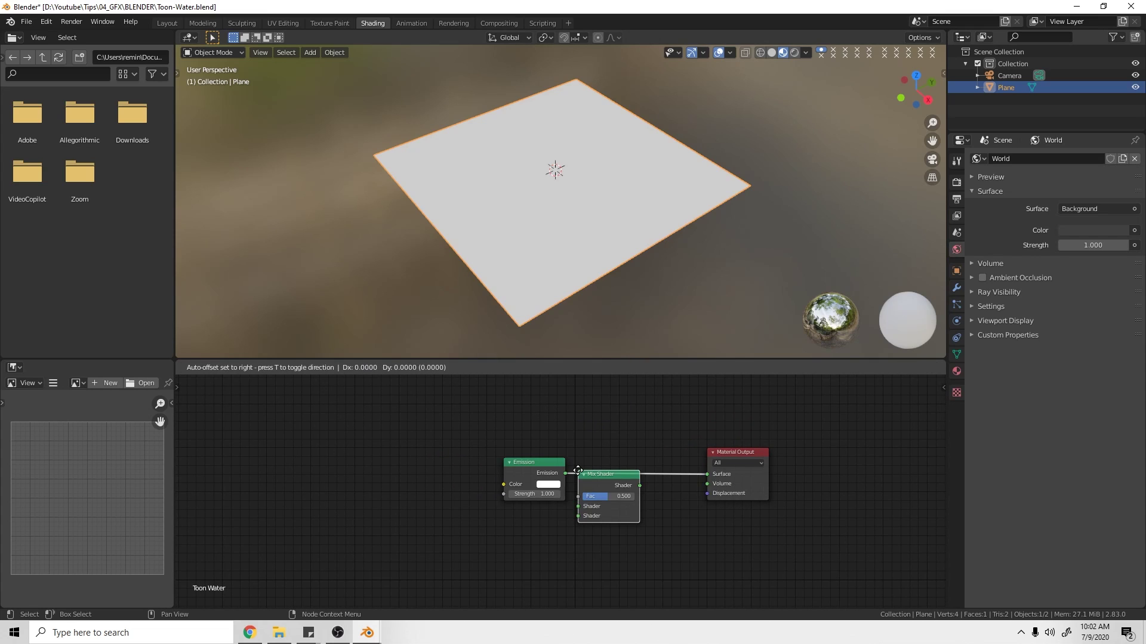
click(583, 474)
- Connect the Emission output to the Mix Shader's second Shader input, leaving the first Shader input empty
drag(565, 472, 603, 485)
middle_drag(571, 466, 585, 488)
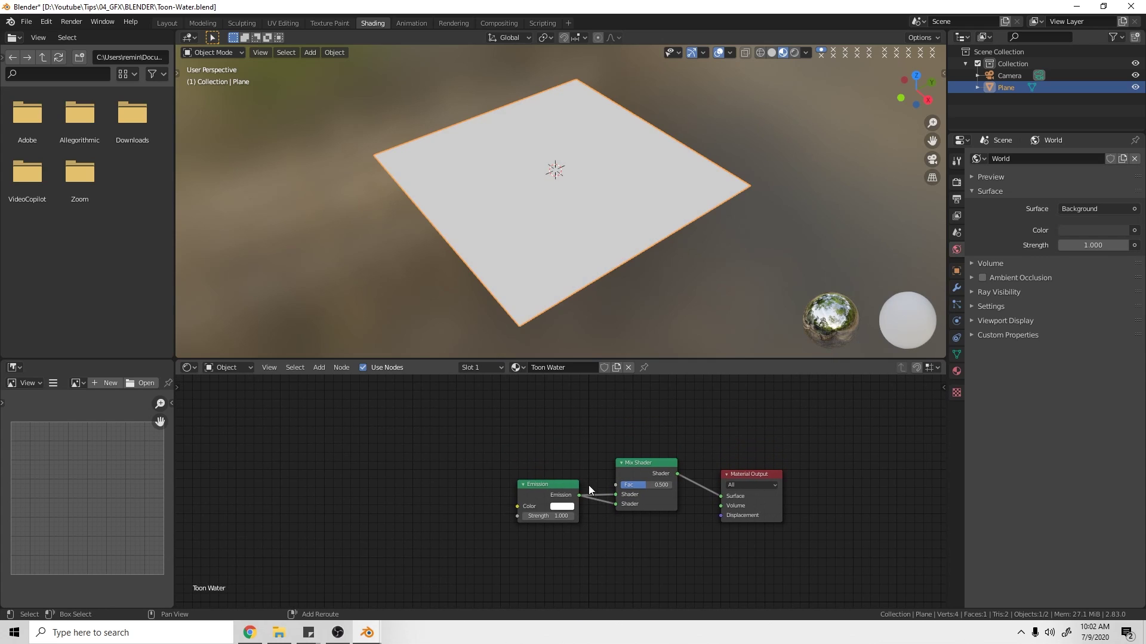
mouse_move(616, 494)
mouse_down()
mouse_move(603, 495)
mouse_move(614, 505)
mouse_up()
- Add a Light Path node and place it above the Emission node
middle_drag(546, 456, 547, 457)
key(shift+a)
click(551, 478)
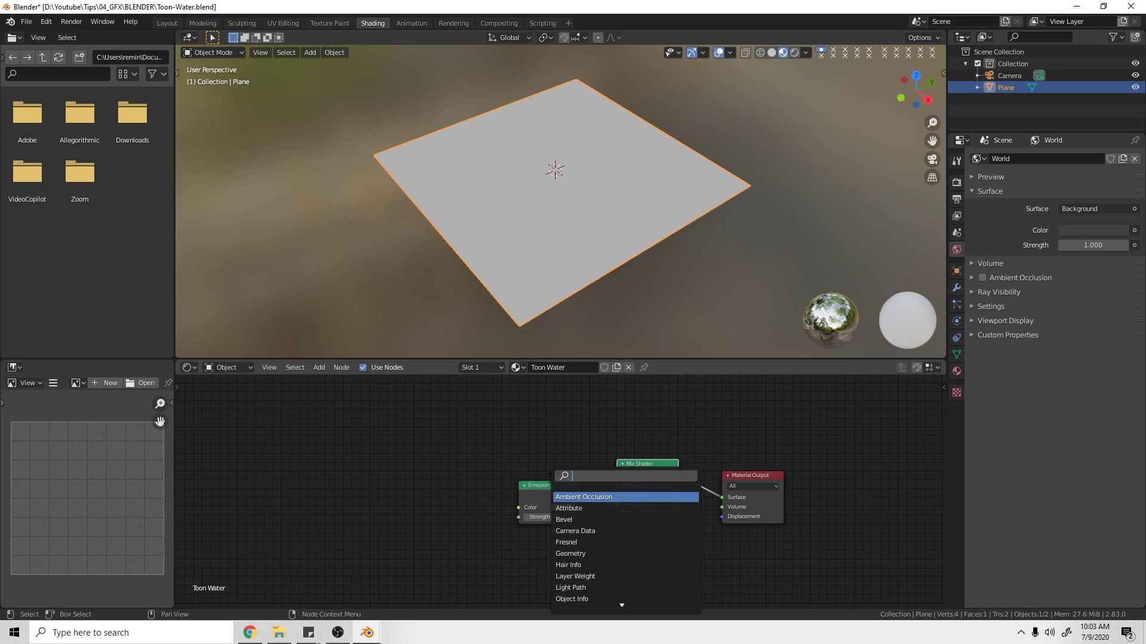
text(light)
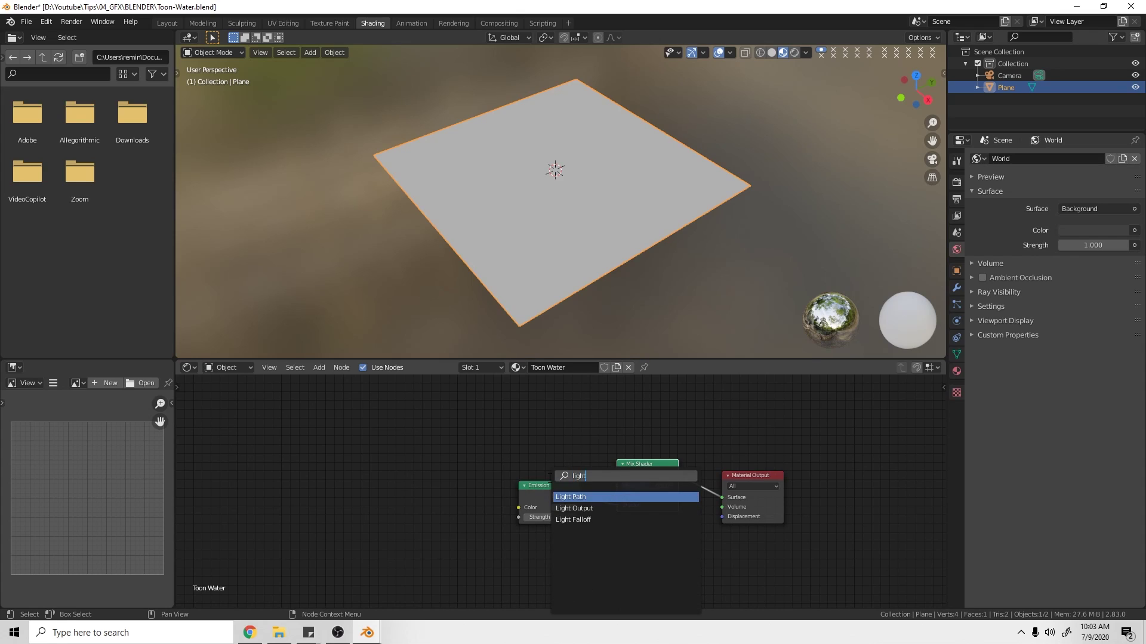
key(Return)
click(549, 395)
middle_drag(561, 418, 566, 459)
drag(565, 462, 535, 404)
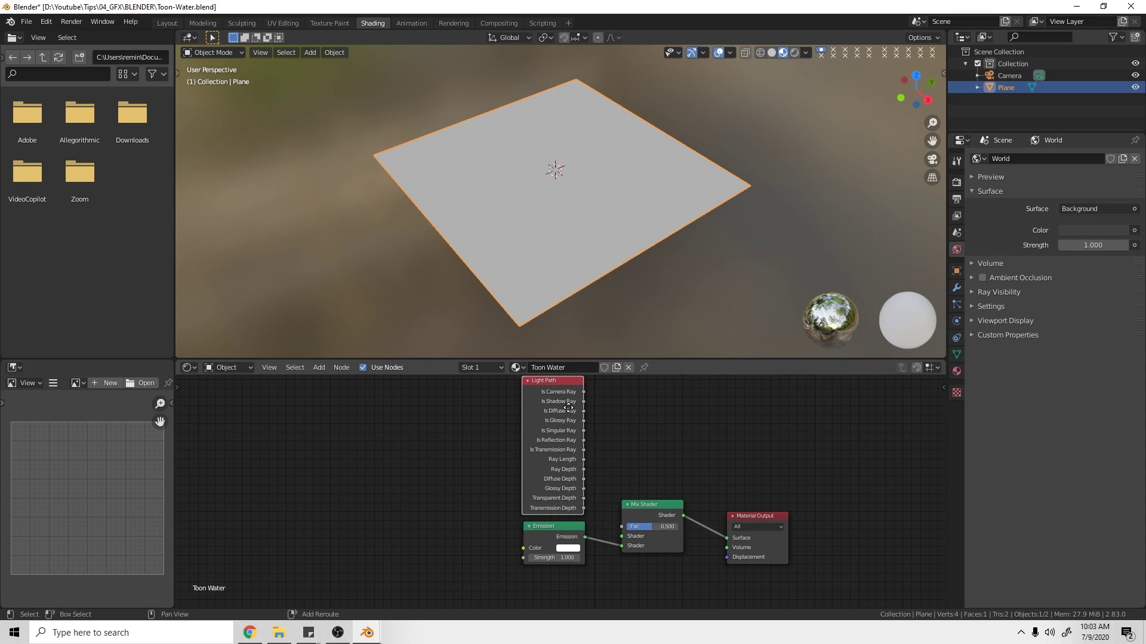
- Connect the Light Path's Is Camera Ray output to the Mix Shader's Fac input
middle_drag(571, 405, 569, 393)
drag(576, 393, 614, 520)
middle_drag(626, 506, 611, 508)
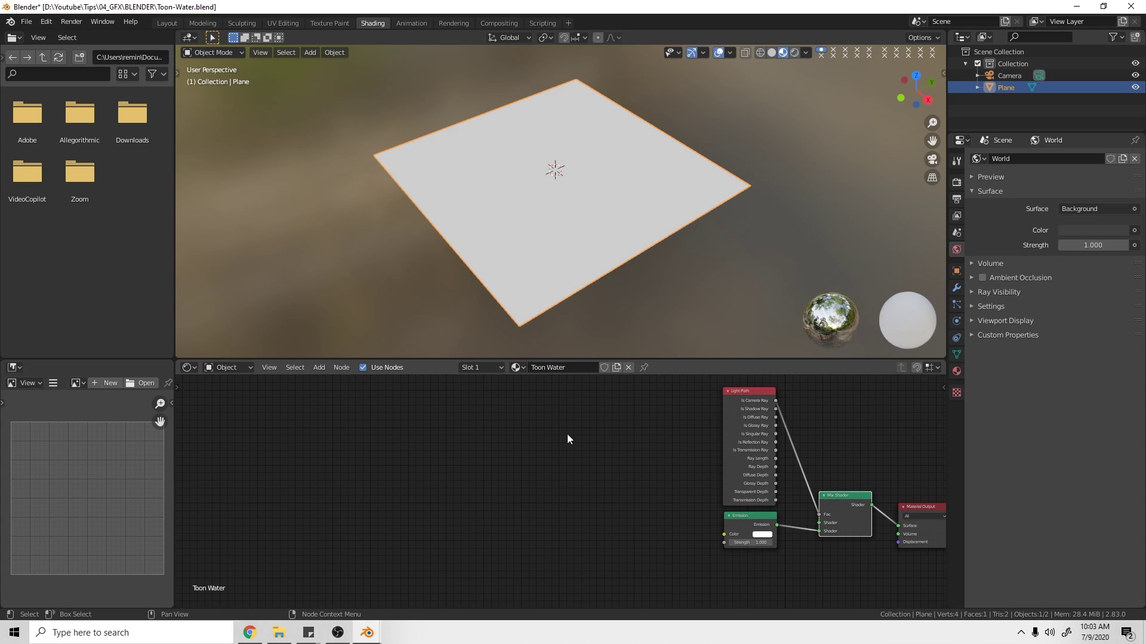
- Add a Voronoi Texture node in the empty area to the left of the Light Path and Emission nodes
shift+middle_drag(639, 450, 570, 426)
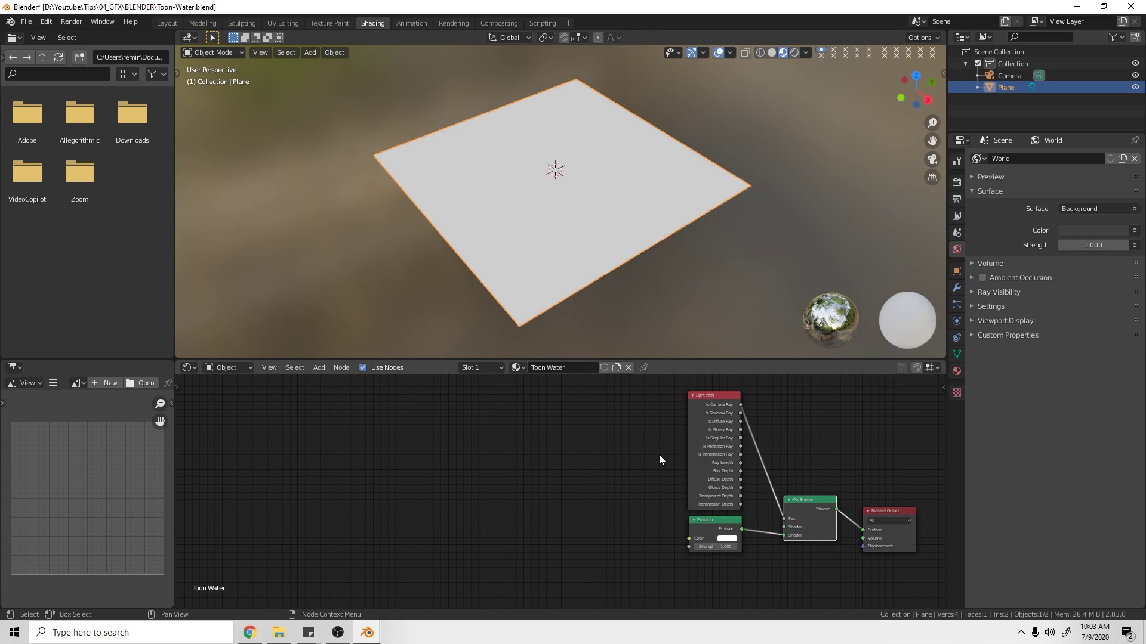
middle_drag(494, 493, 538, 492)
key(shift+a)
mouse_move(590, 503)
click(582, 480)
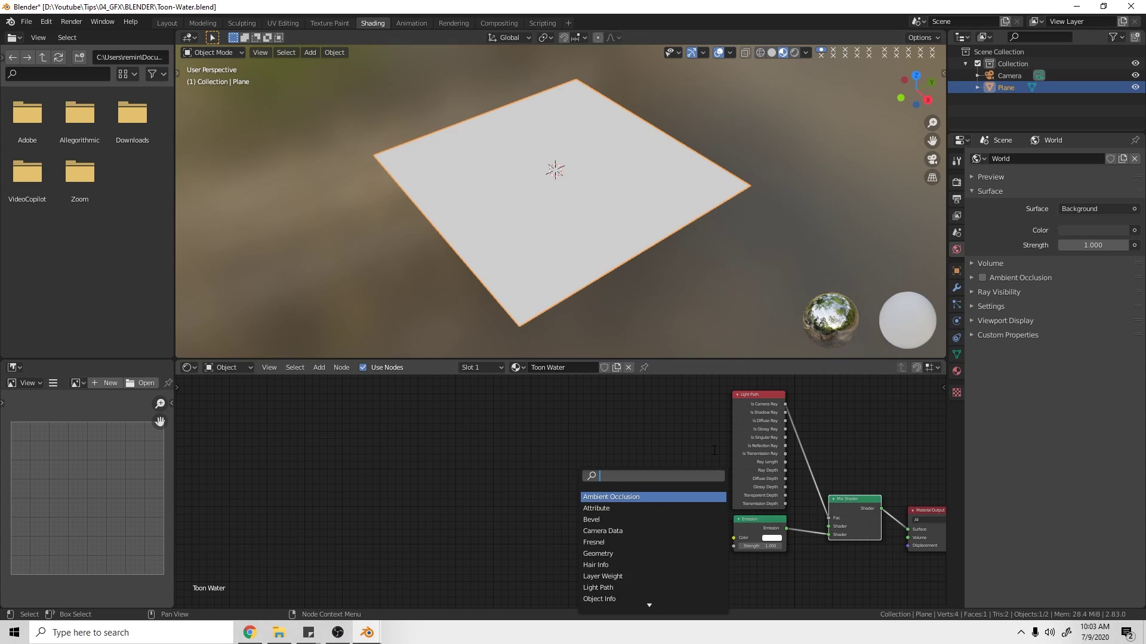
text(voro)
key(Return)
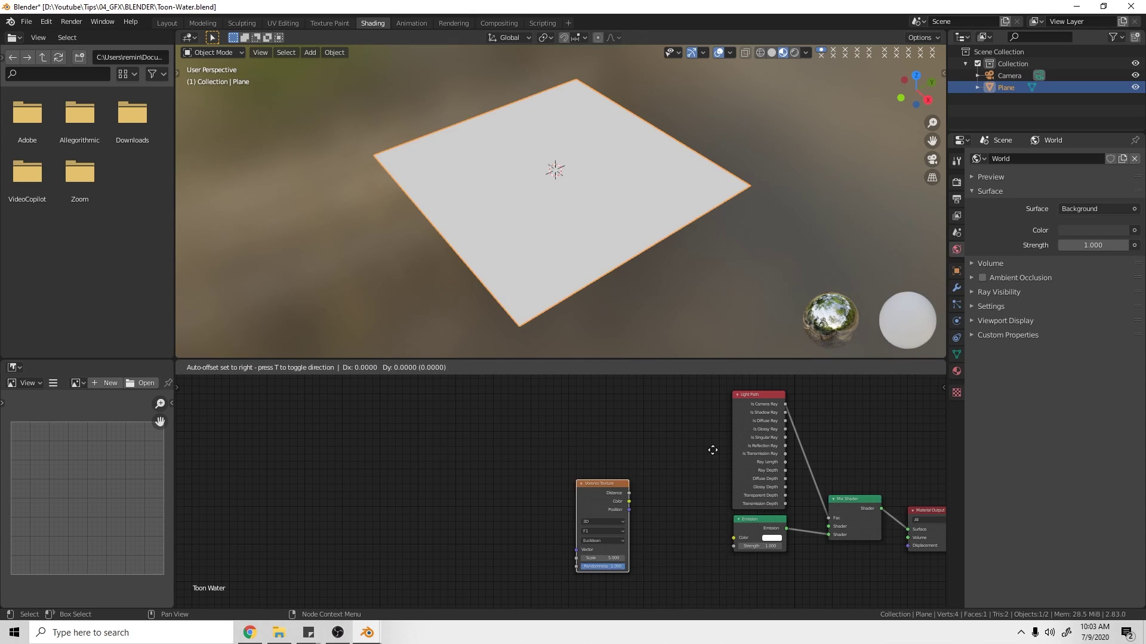
click(713, 392)
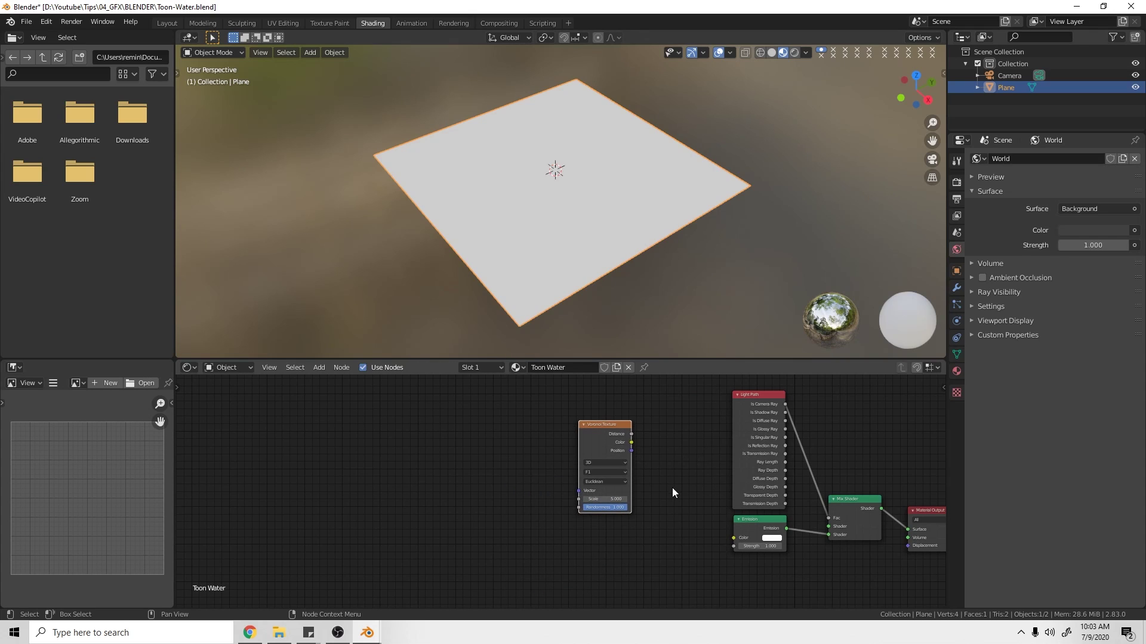
- Adjust the Voronoi Texture node's position and place a duplicate of it directly below
scroll(672, 488, up, 2)
middle_drag(692, 420, 637, 448)
drag(590, 424, 577, 417)
click(576, 416)
middle_drag(619, 476, 586, 454)
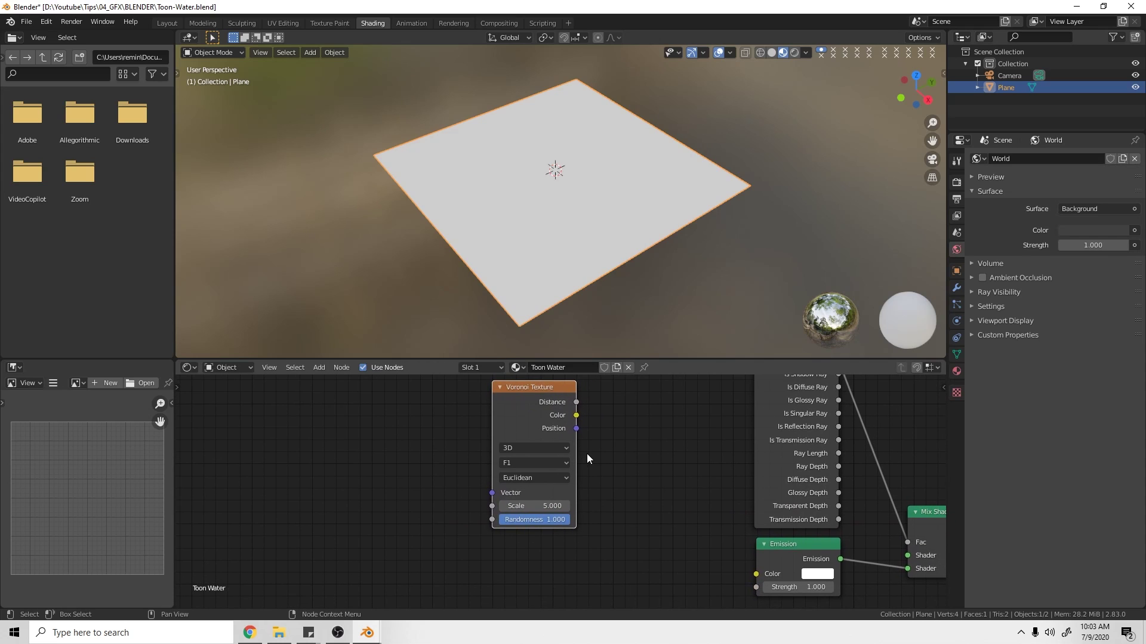
scroll(585, 454, down, 1)
middle_drag(672, 481, 710, 475)
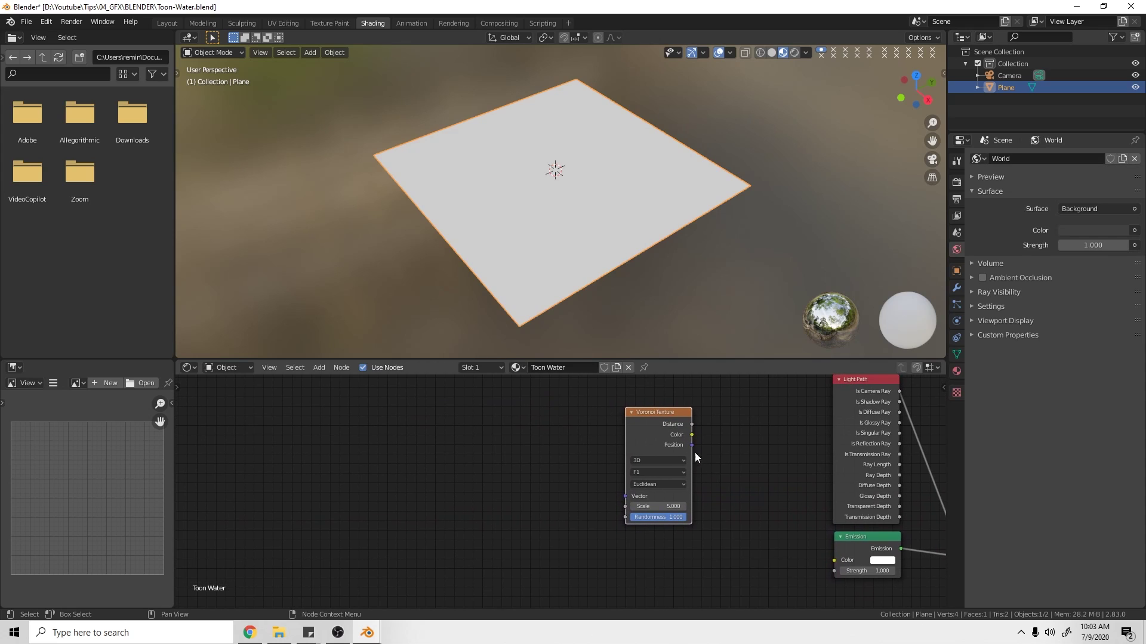
drag(670, 423, 661, 414)
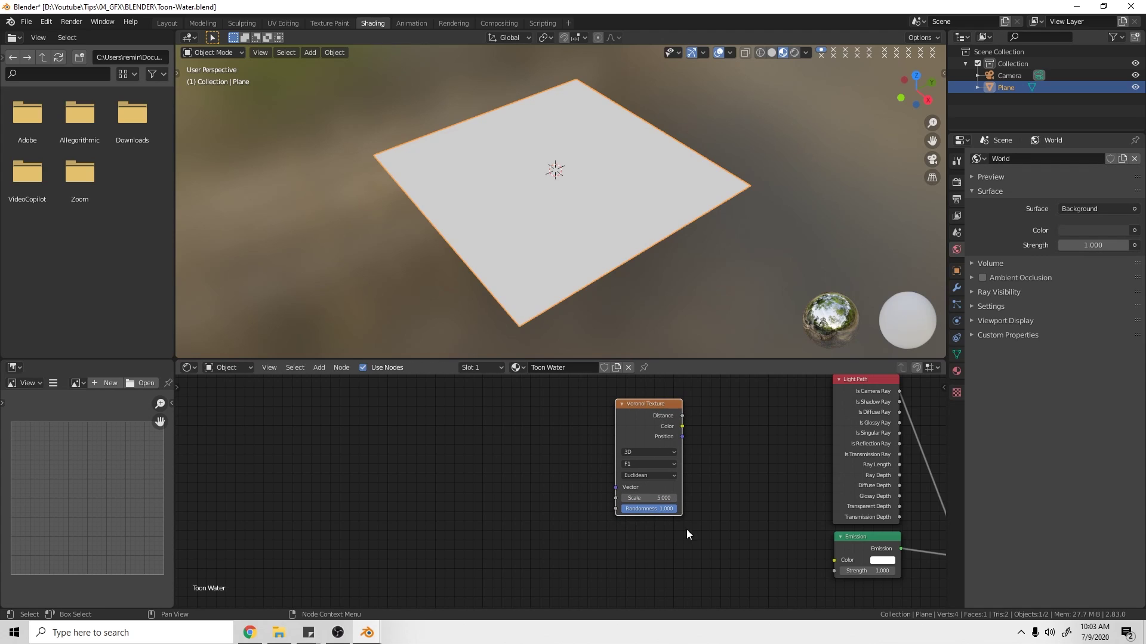
key(shift+d)
click(667, 586)
middle_drag(667, 585, 591, 503)
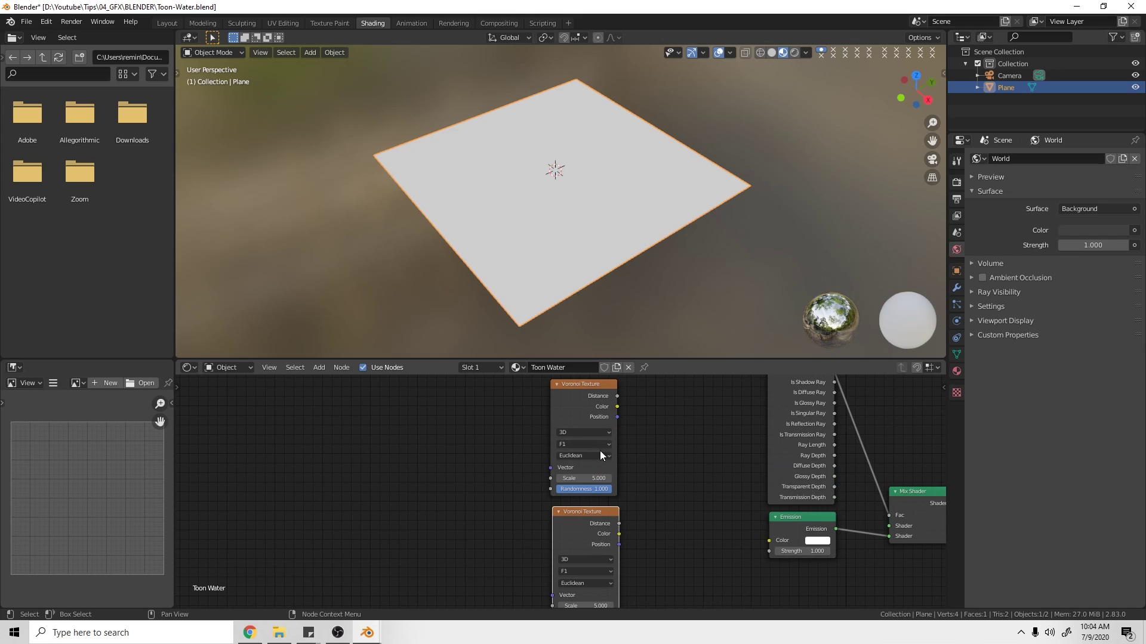
- Set the upper Voronoi Texture's feature output to Distance To Edge and move the lower Voronoi node closer to it
click(586, 441)
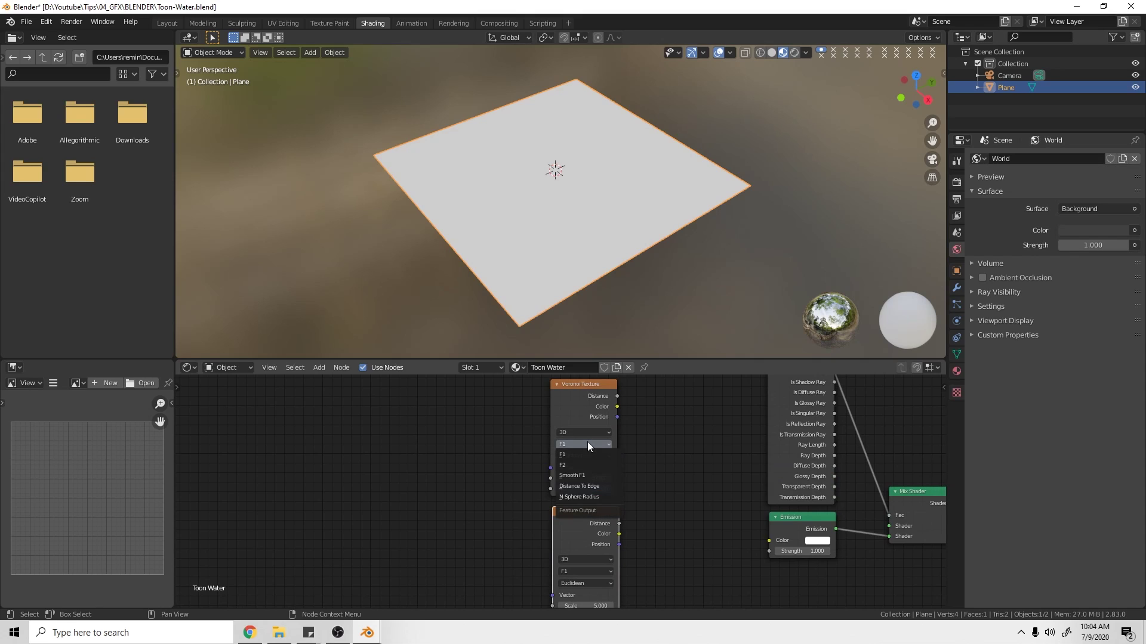
click(603, 488)
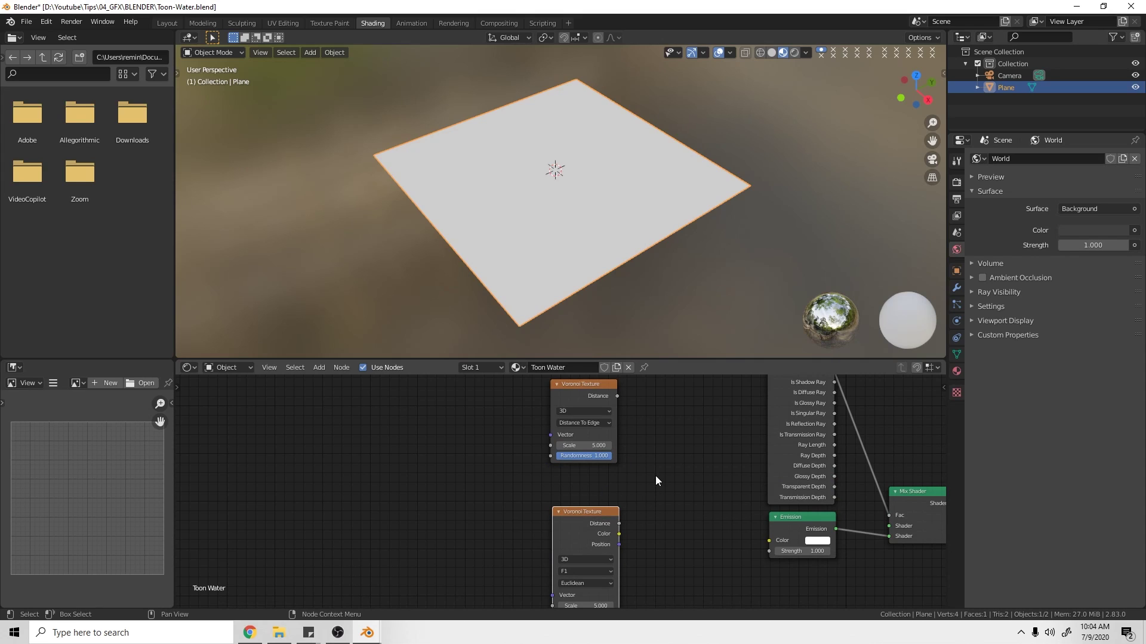
drag(598, 516, 597, 494)
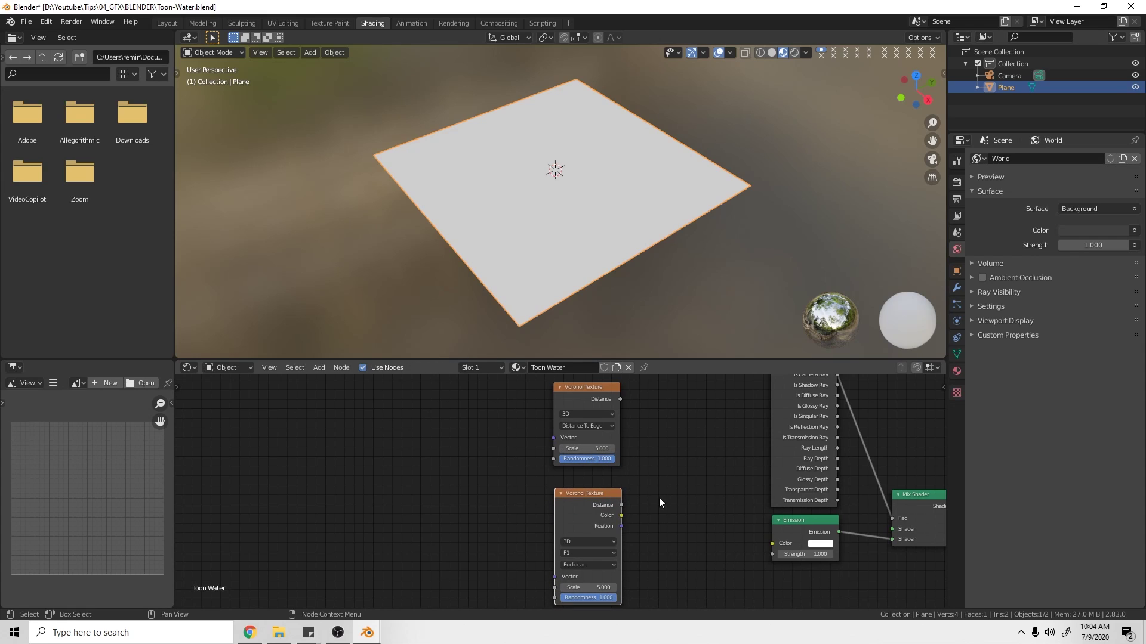
- Set the lower Voronoi Texture's feature output to Distance To Edge and connect its Distance output to the Emission Color
shift+scroll(660, 498, down, 3)
click(588, 512)
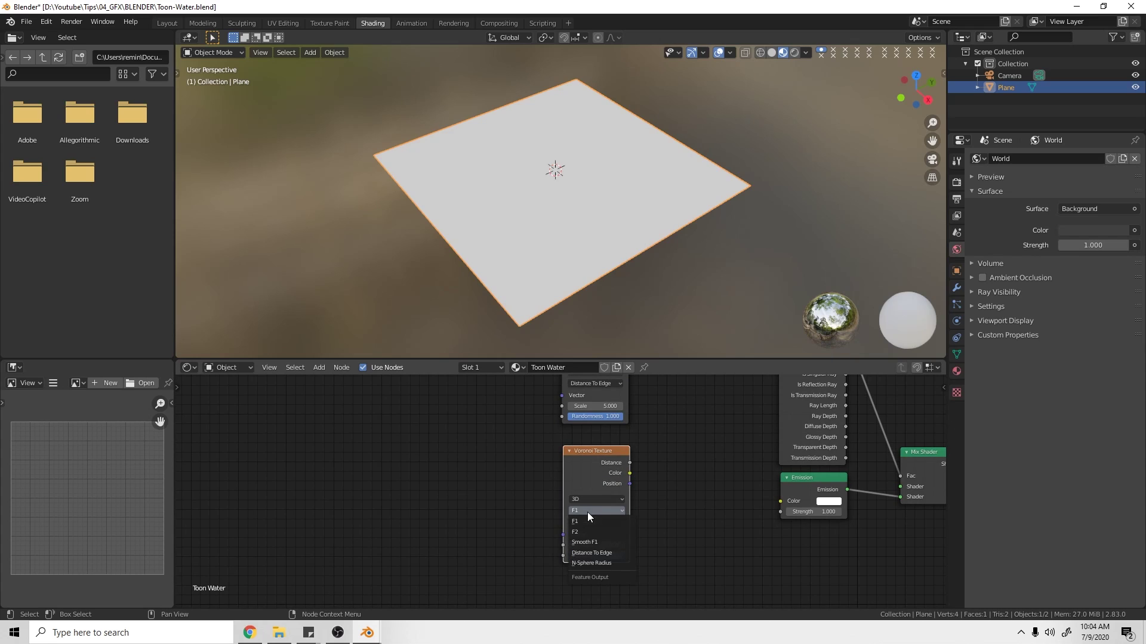
click(605, 551)
middle_drag(643, 477, 652, 511)
drag(603, 504, 754, 542)
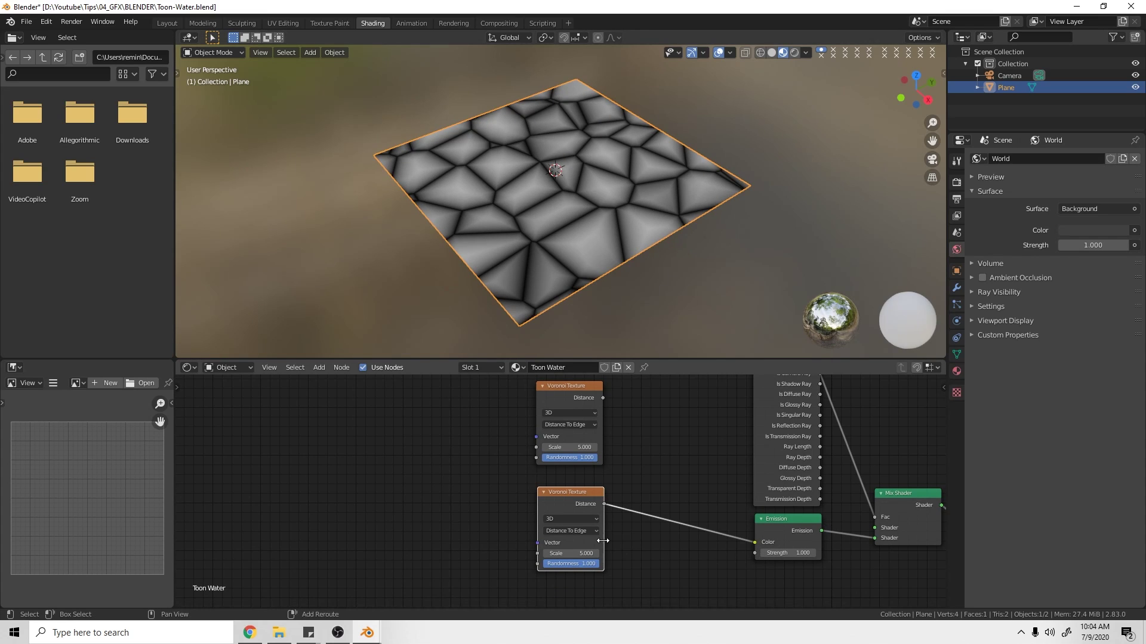
- Add a Noise Texture node to the left of the lower Voronoi Texture node
middle_drag(522, 426, 570, 430)
middle_drag(526, 479, 566, 456)
key(shift+a)
click(524, 471)
text(noise)
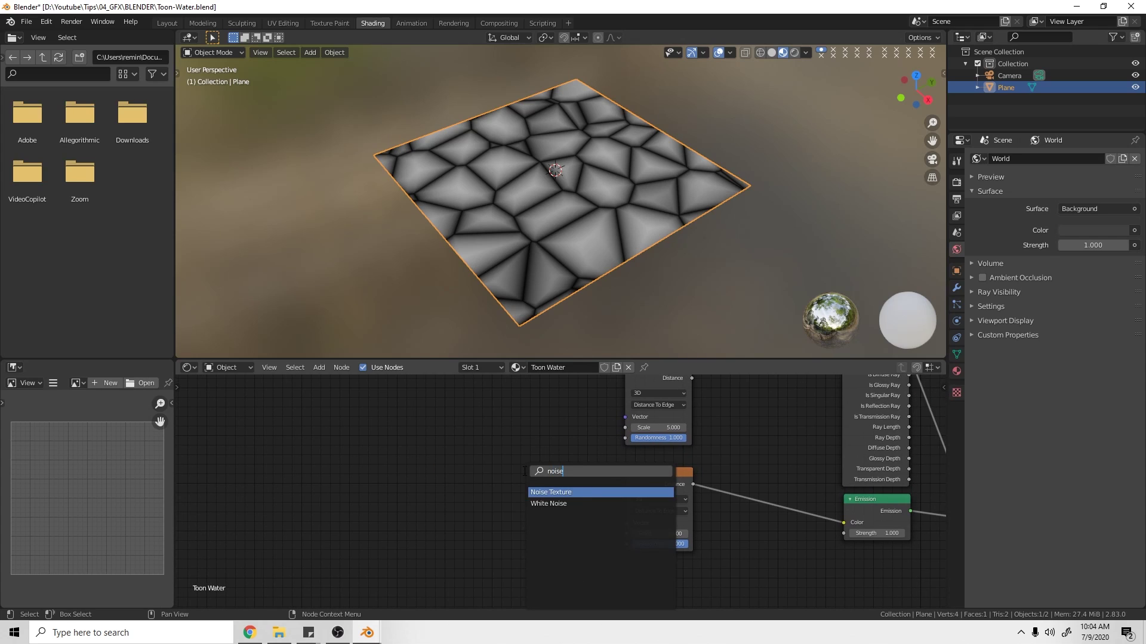
key(Return)
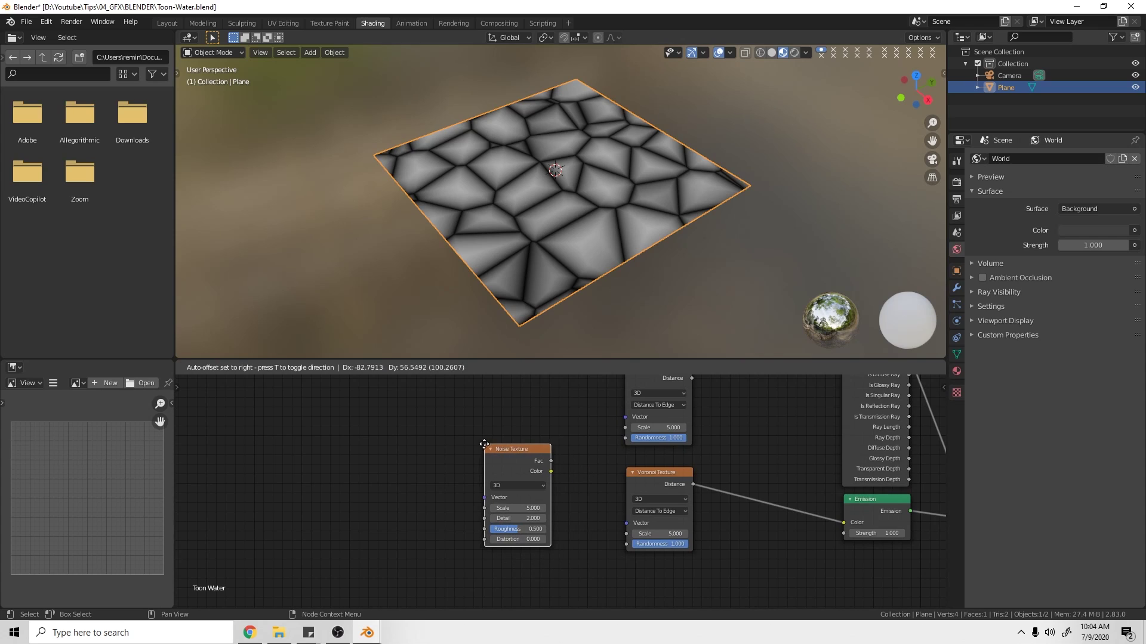
click(484, 445)
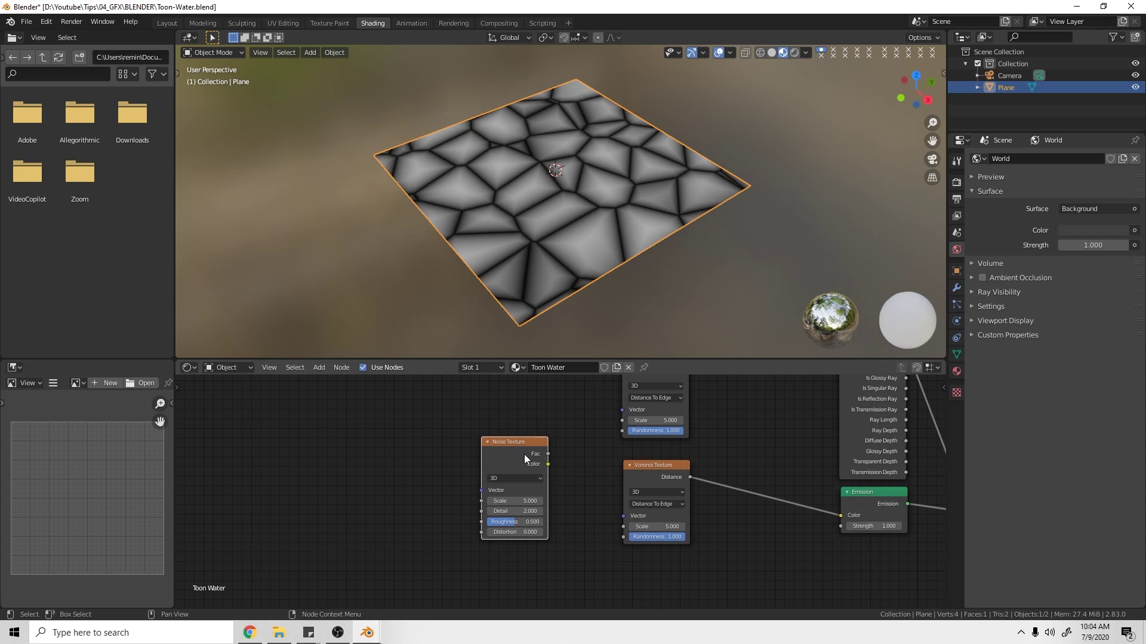
drag(521, 445, 522, 449)
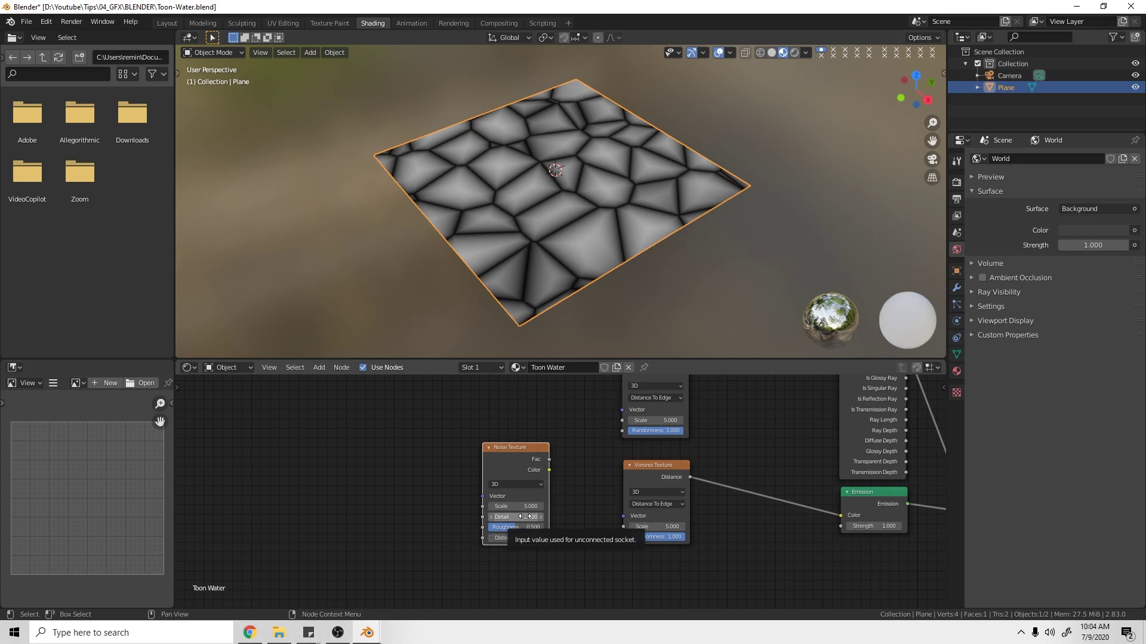
- Set the Noise Texture's Detail to 0.25, Roughness to 0 and Distortion to 0.1
click(532, 538)
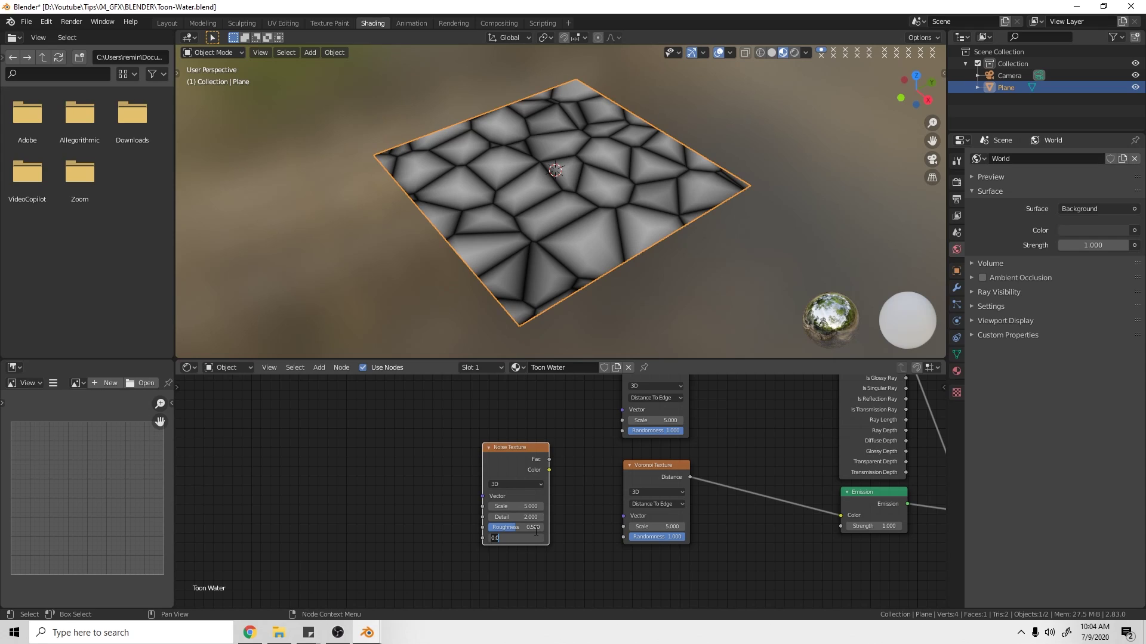
click(511, 469)
key(BackSpace)
click(528, 517)
text(.25)
key(Return)
click(515, 538)
text(0.0)
key(BackSpace)
key(BackSpace)
key(BackSpace)
text(.1)
key(Return)
- Connect the Noise Texture's Fac output to the Randomness input of both Voronoi Texture nodes
drag(550, 461, 620, 540)
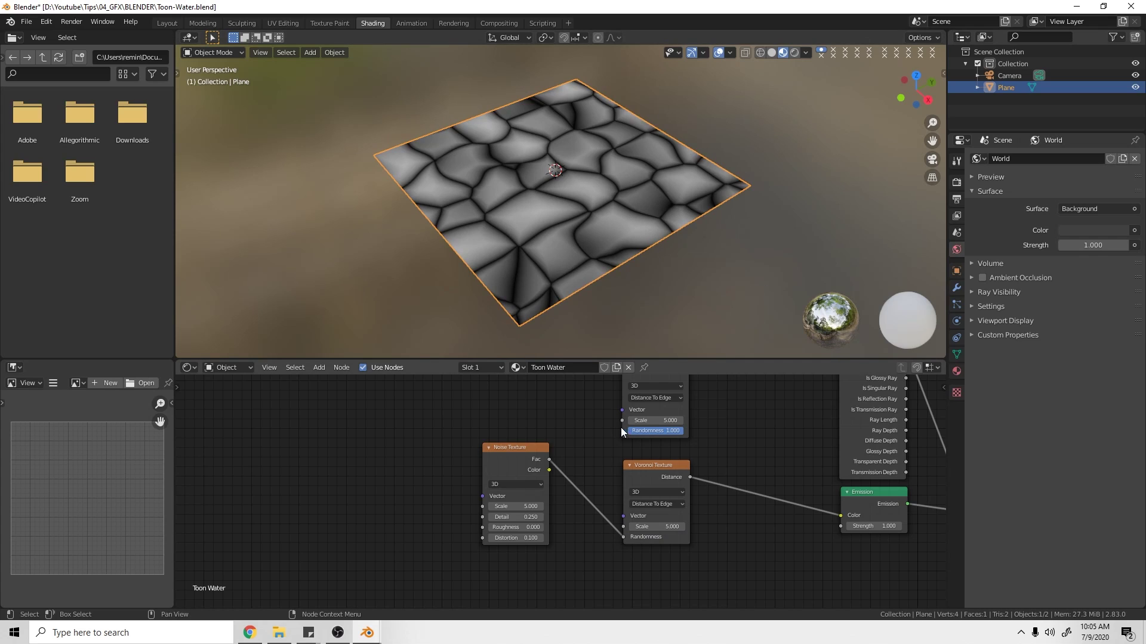
middle_drag(592, 427, 639, 475)
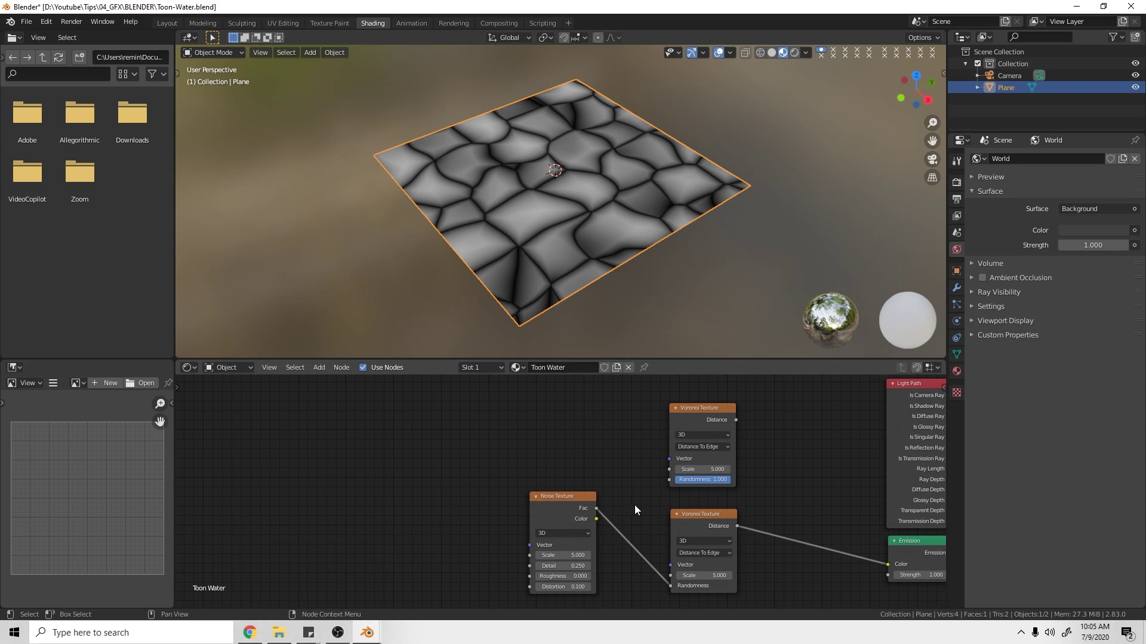
drag(597, 508, 675, 479)
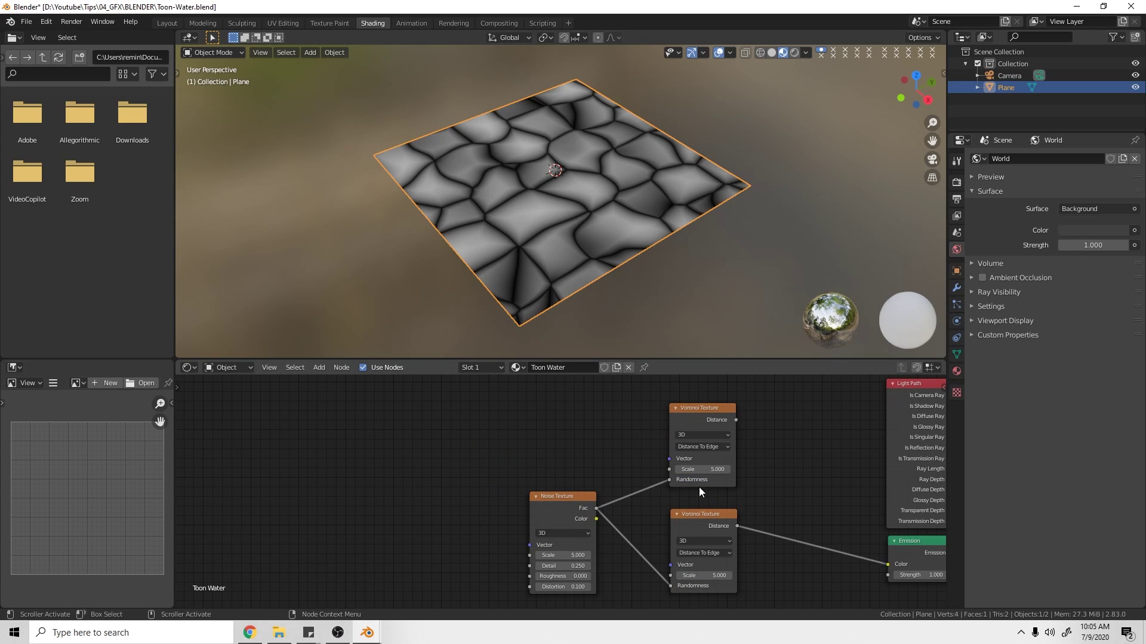
- Insert a ColorRamp node between the lower Voronoi Texture and the Emission node, and realign the Light Path node above Emission
middle_drag(767, 552, 616, 492)
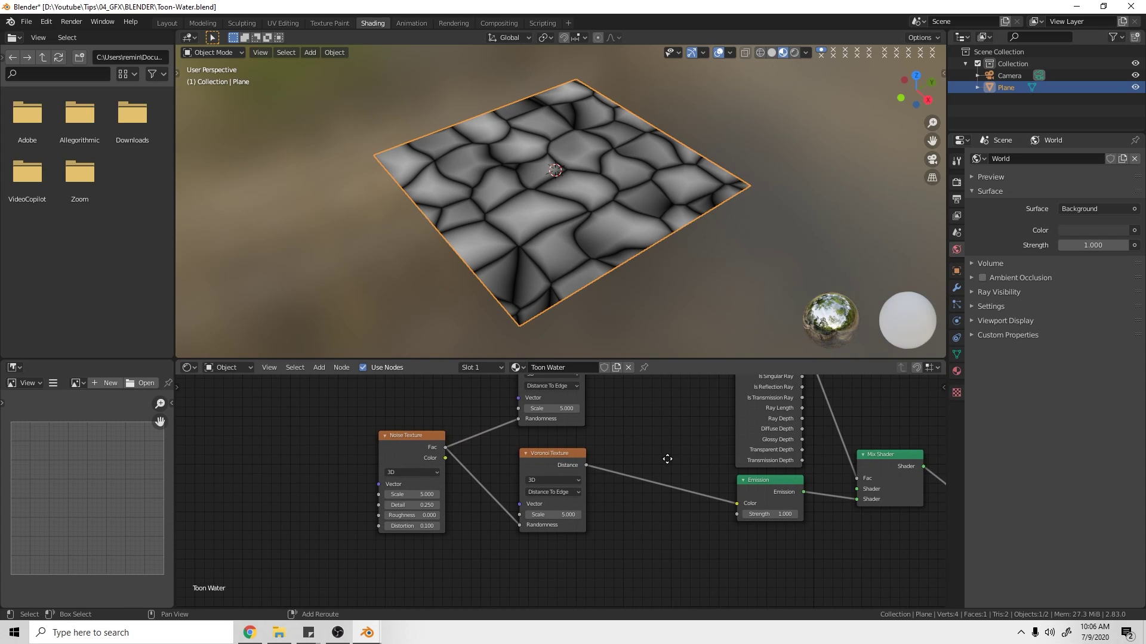
middle_drag(668, 460, 667, 463)
key(shift+a)
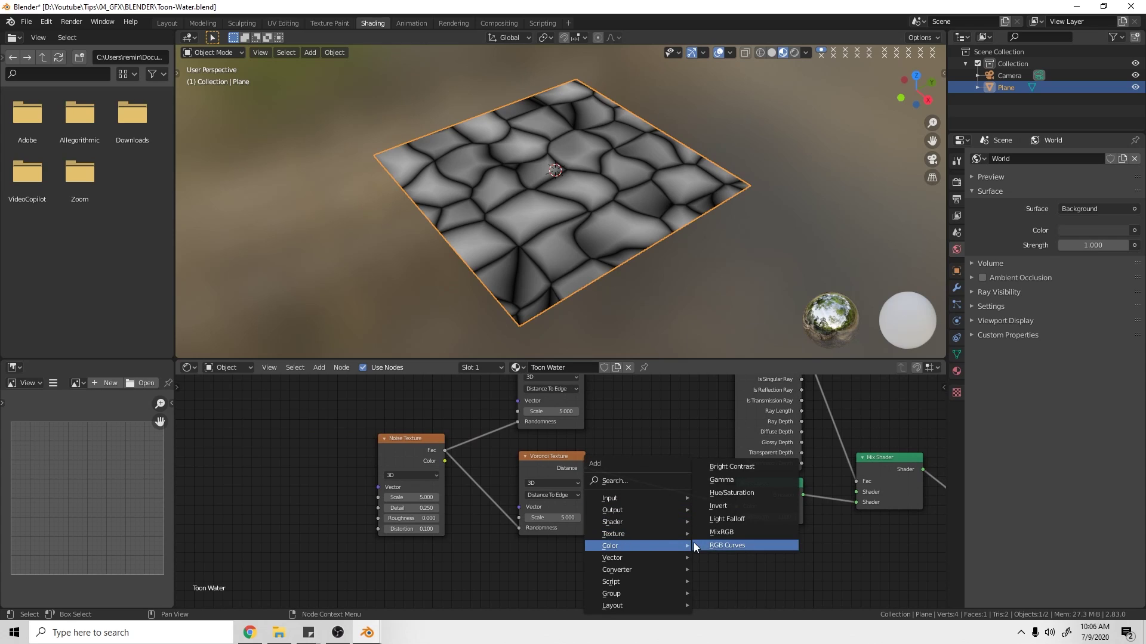
click(637, 479)
text(colo)
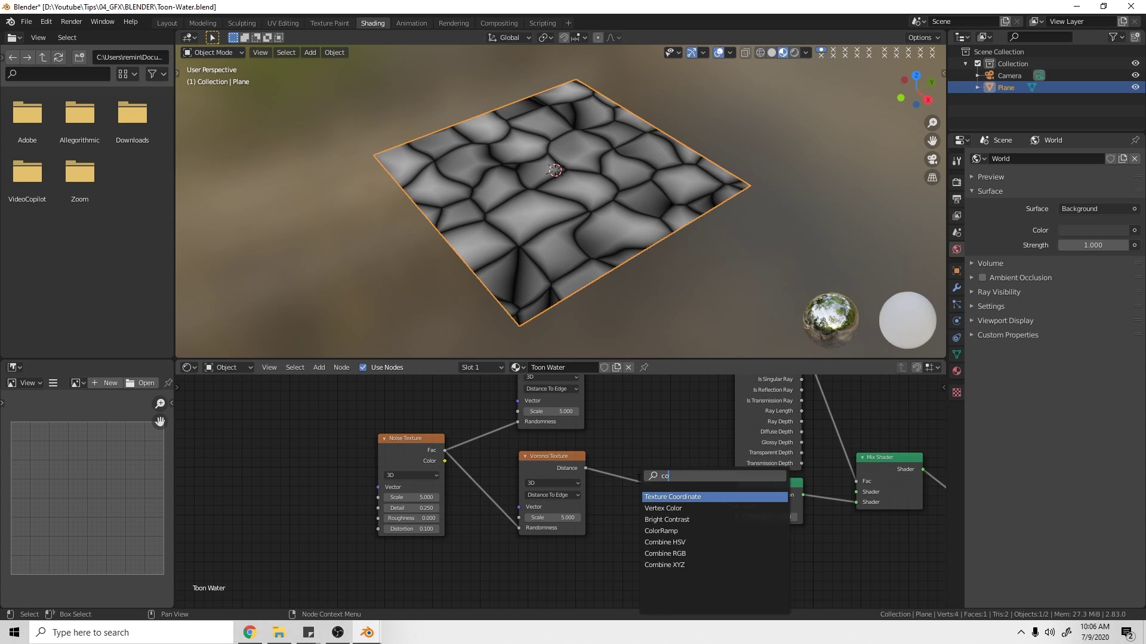
drag(637, 479, 625, 454)
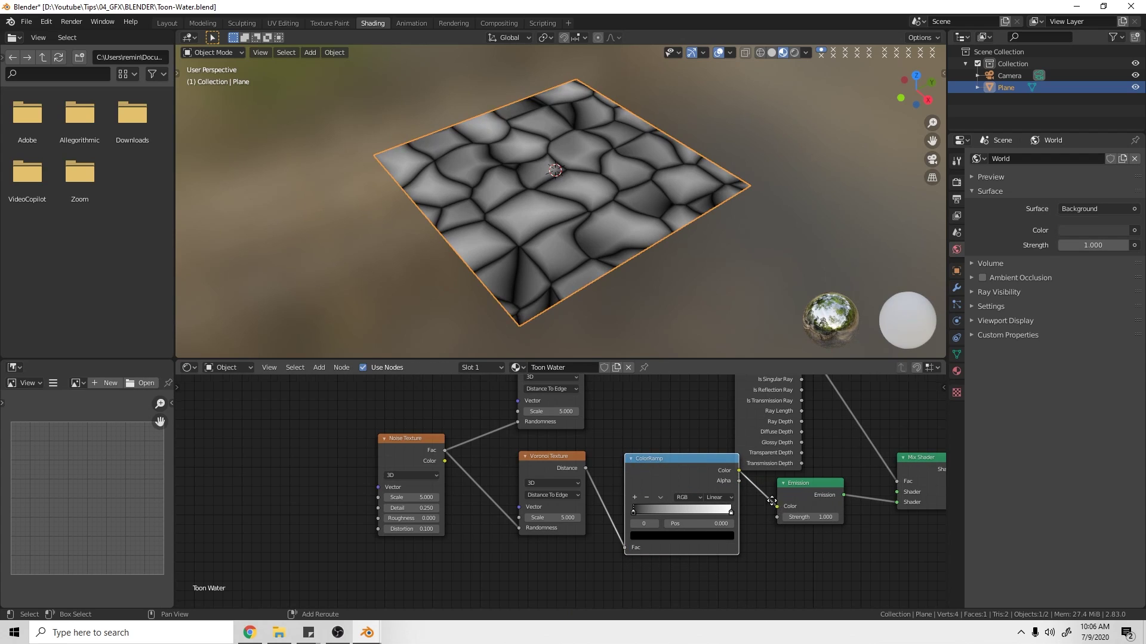
middle_drag(771, 500, 642, 585)
drag(624, 409, 661, 404)
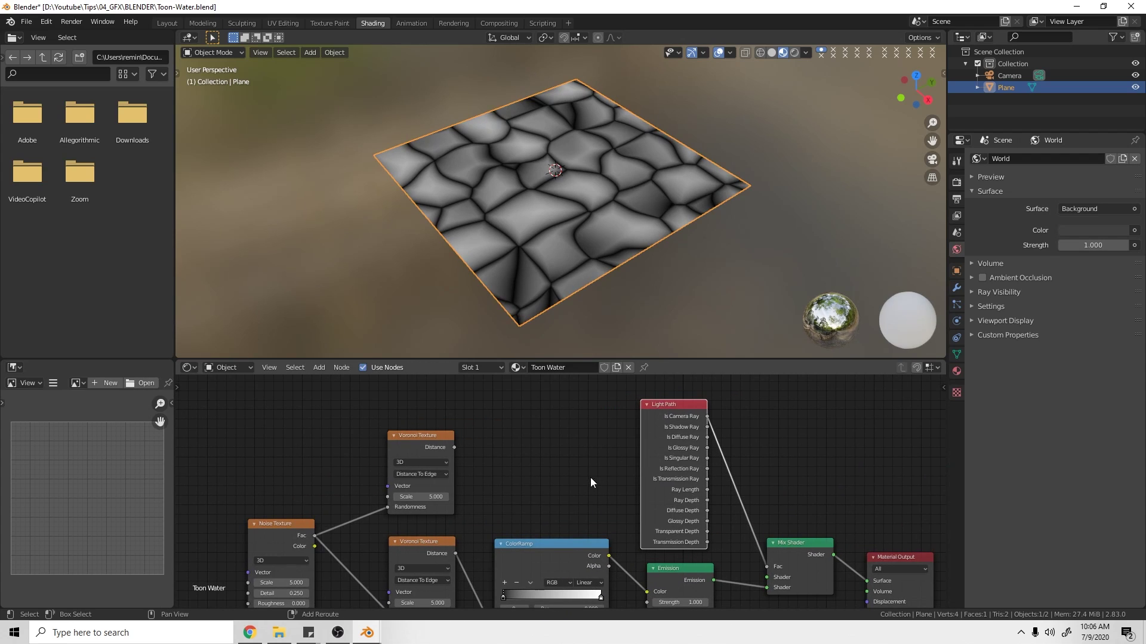
- Set the ColorRamp interpolation to Constant and move its white stop to position 0.036
middle_drag(577, 531, 639, 473)
middle_drag(650, 577, 596, 552)
scroll(625, 531, up, 3)
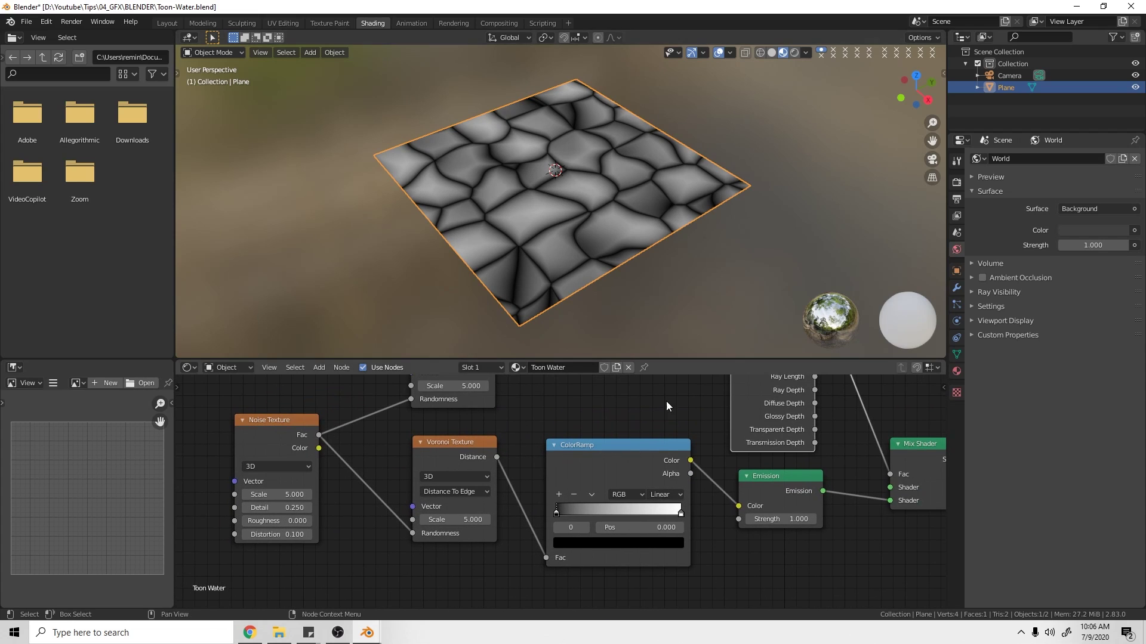
click(661, 496)
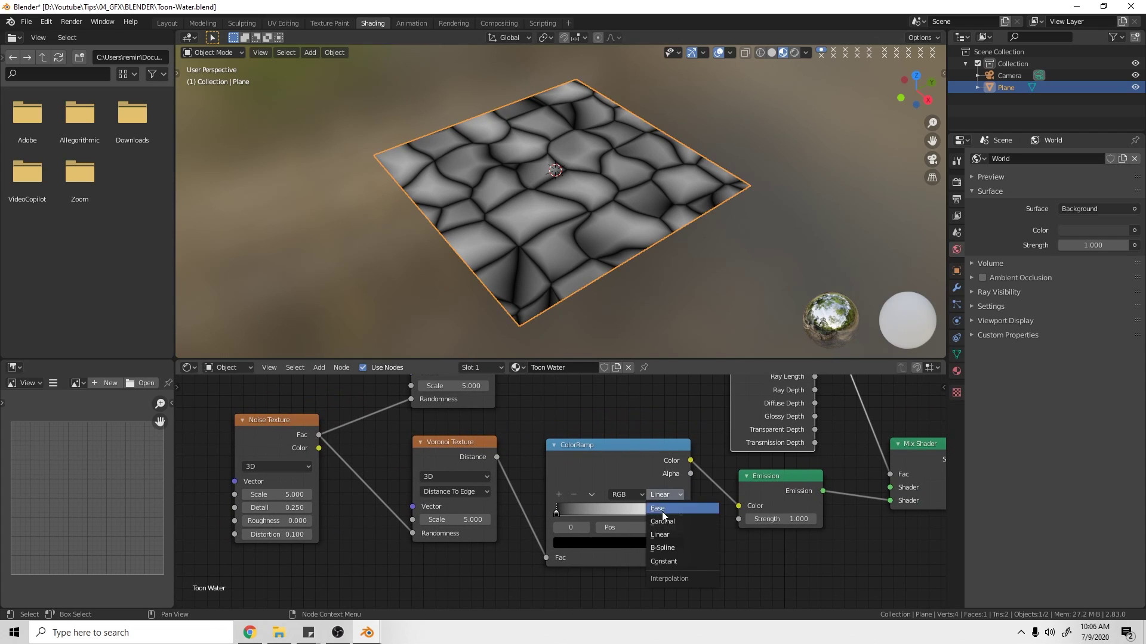
click(682, 559)
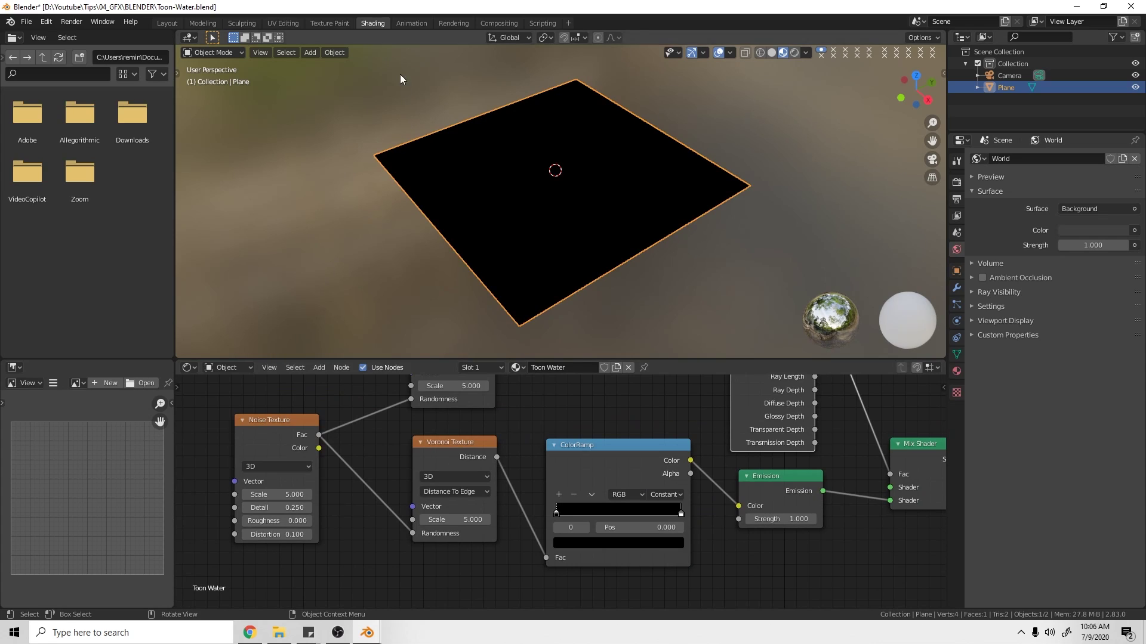
click(679, 514)
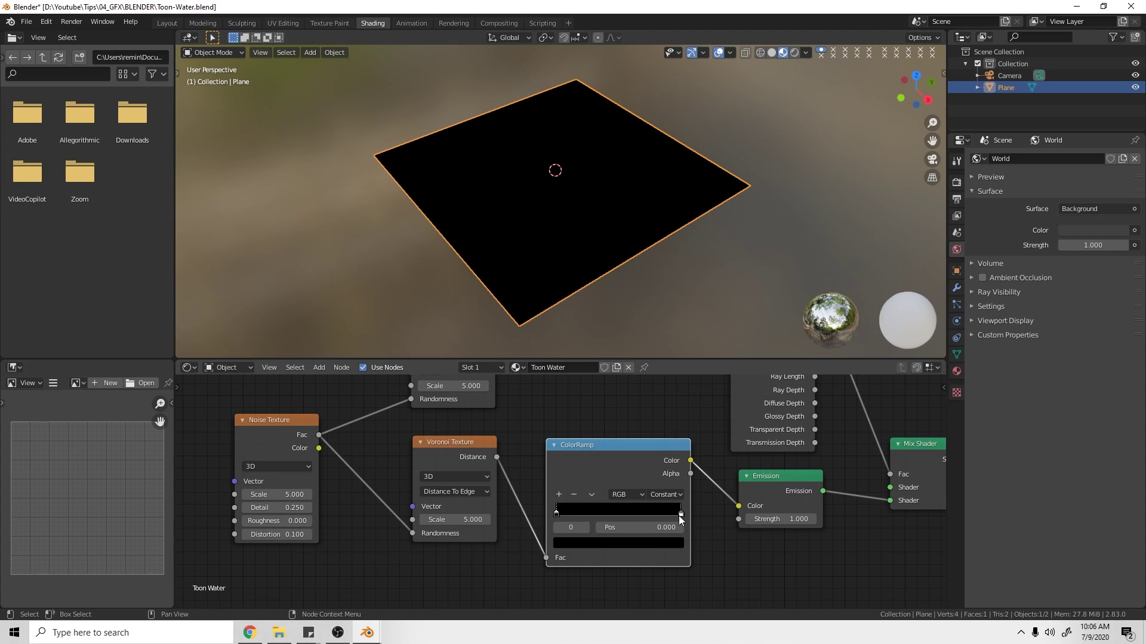
drag(679, 514, 552, 547)
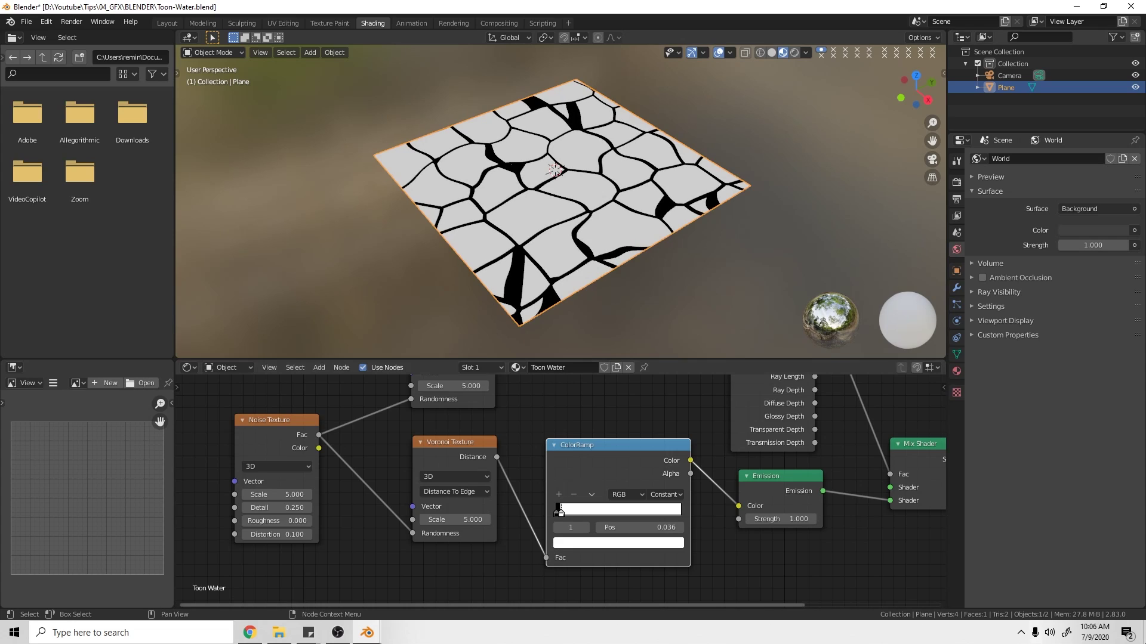
- Set the ColorRamp's white stop to the hex color 30E3CA
scroll(525, 490, up, 4)
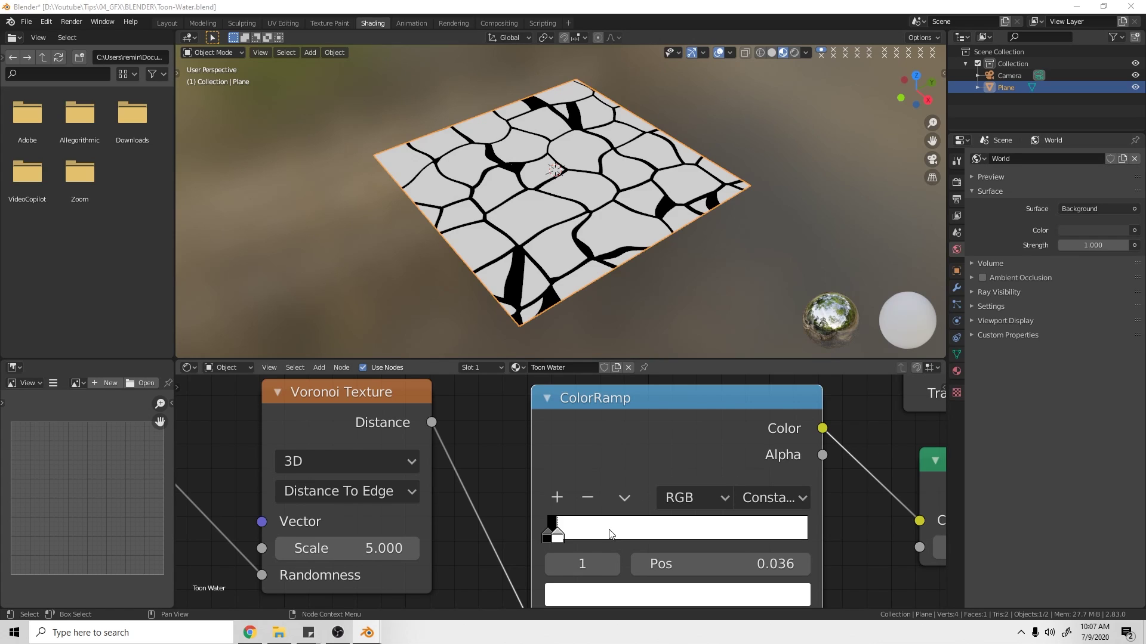
click(620, 595)
click(725, 454)
click(660, 484)
text(30E3CA)
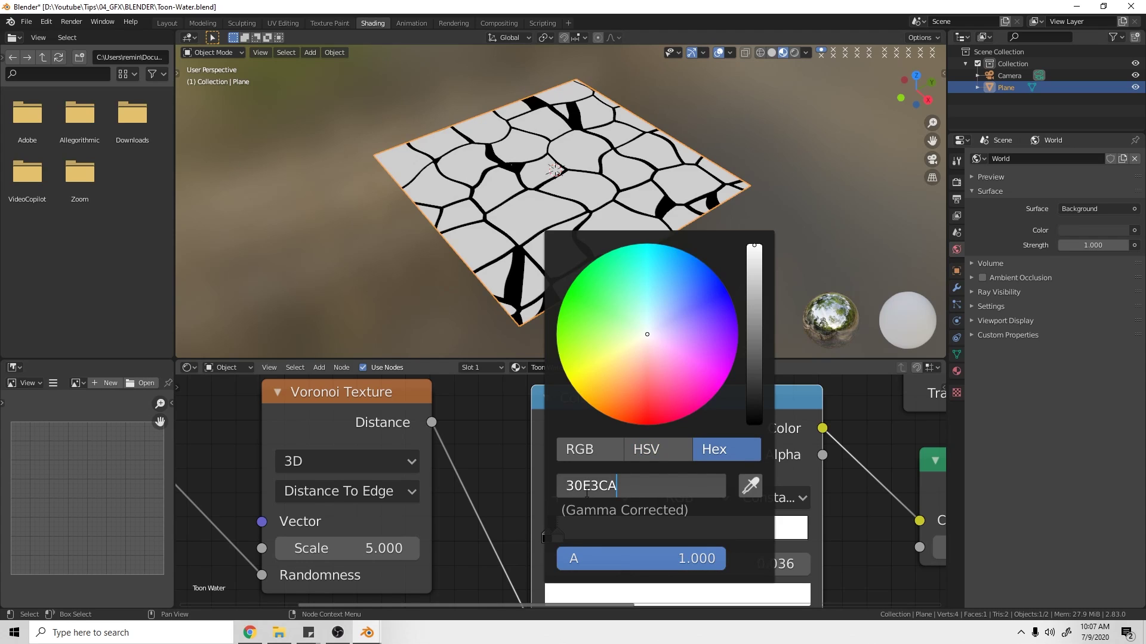
key(Return)
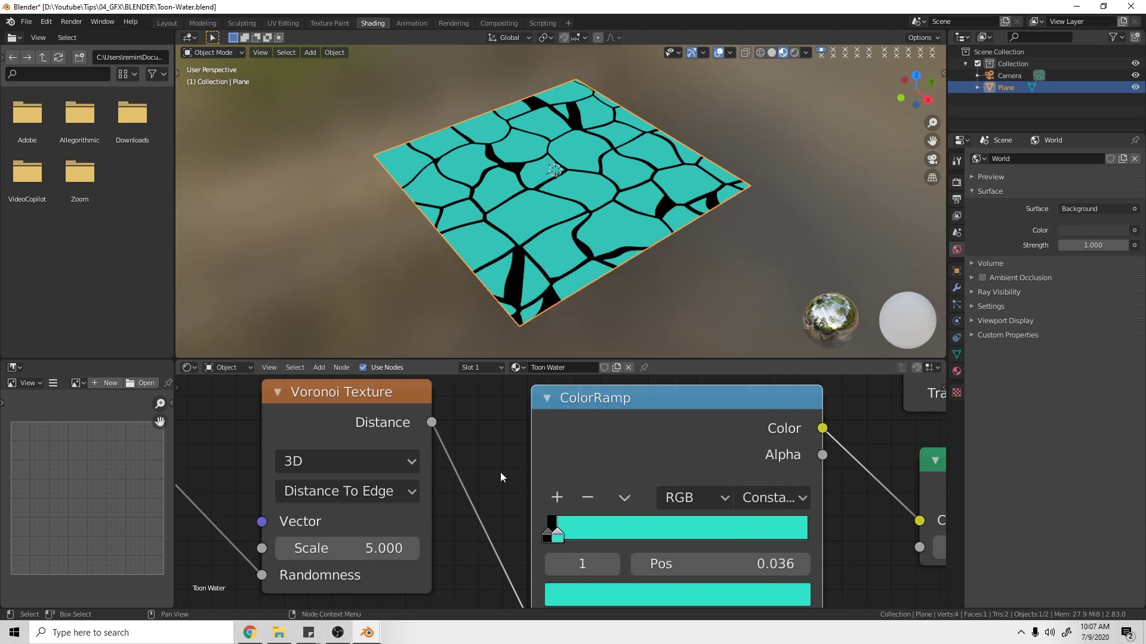
- Set the ColorRamp's black stop to the hex color 2AD3C9 and check the result on the plane
click(547, 534)
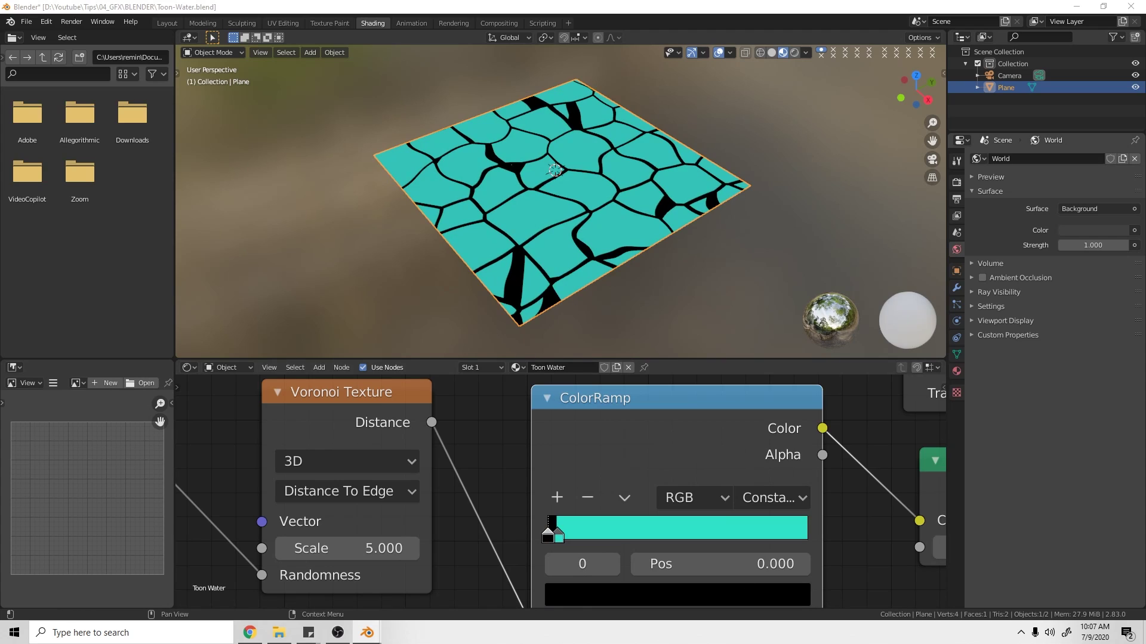
click(647, 434)
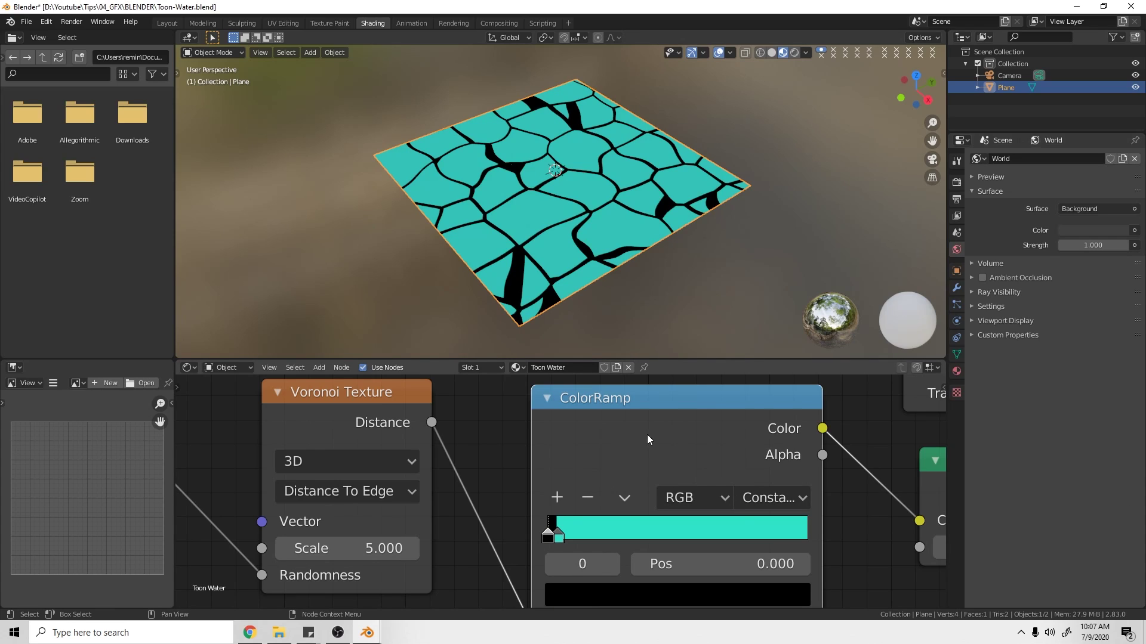
click(556, 539)
click(545, 537)
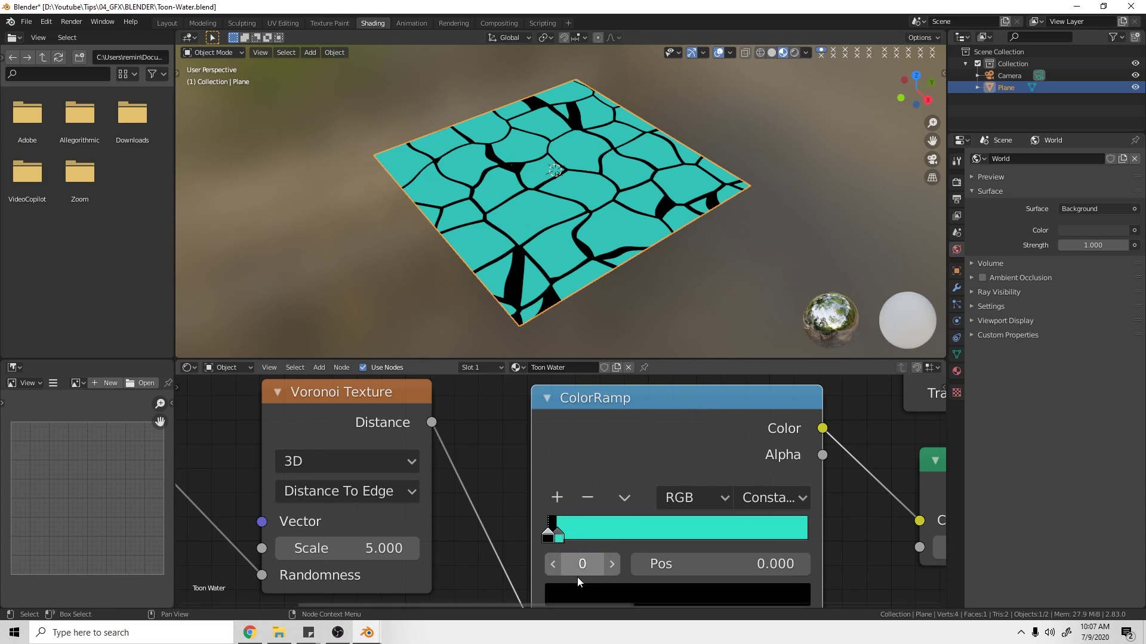
drag(633, 439, 632, 427)
click(644, 589)
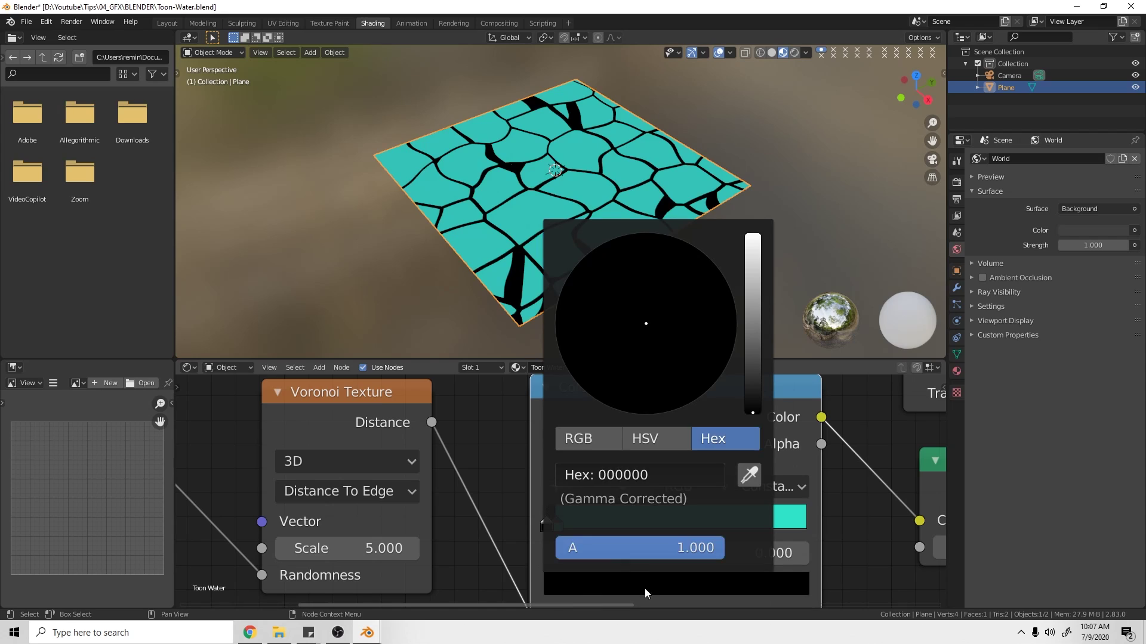
click(660, 475)
text(2AD3C9)
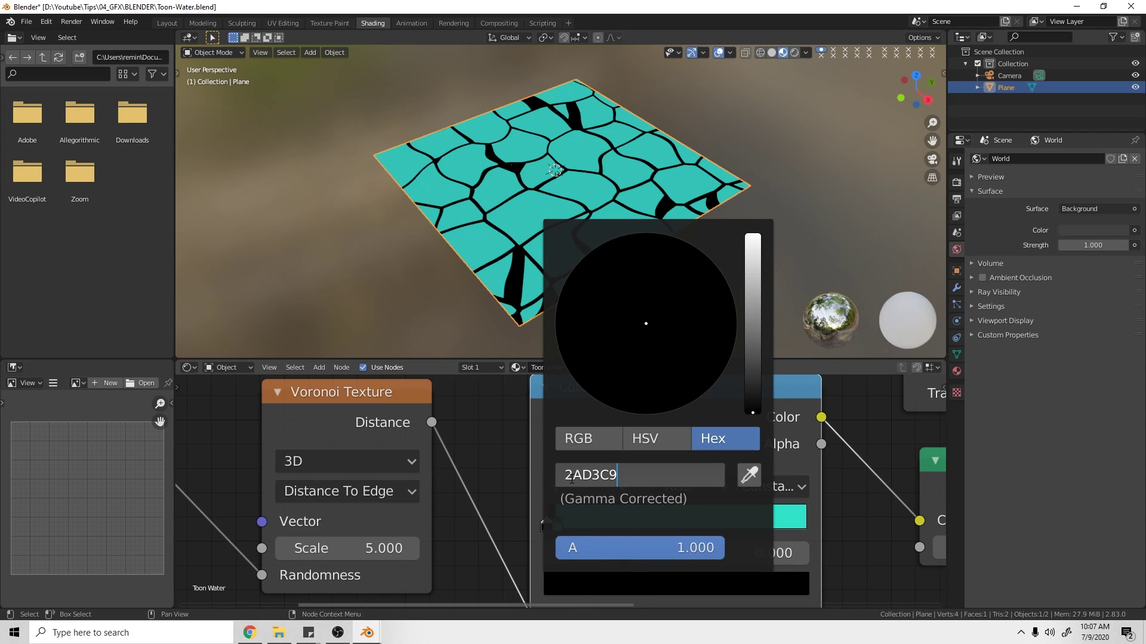
key(Return)
scroll(585, 223, up, 2)
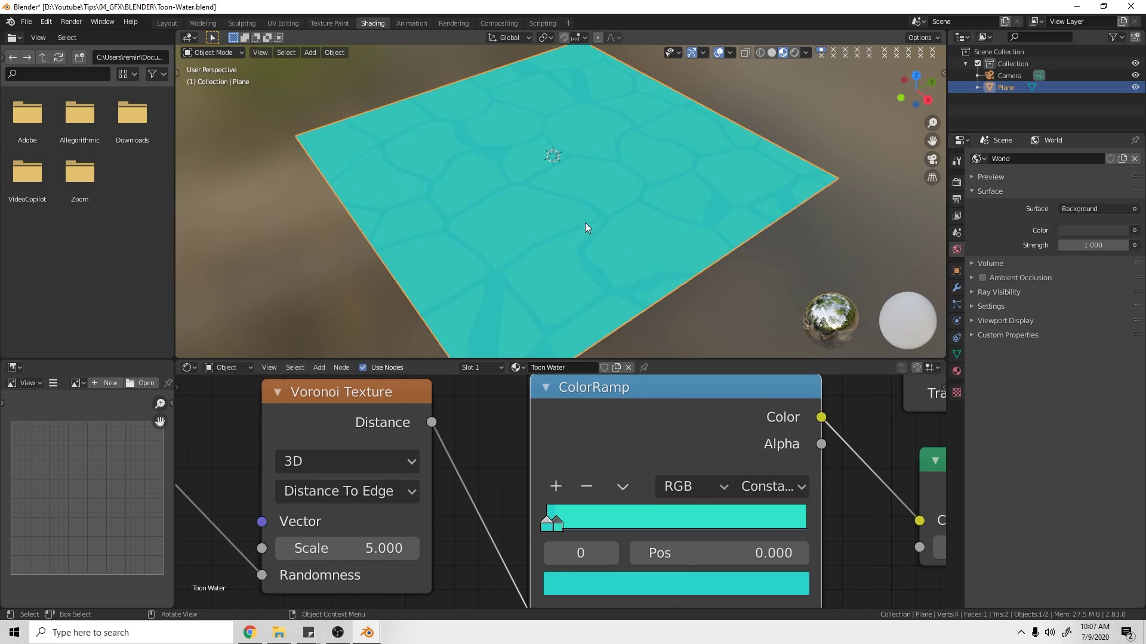
scroll(532, 173, down, 3)
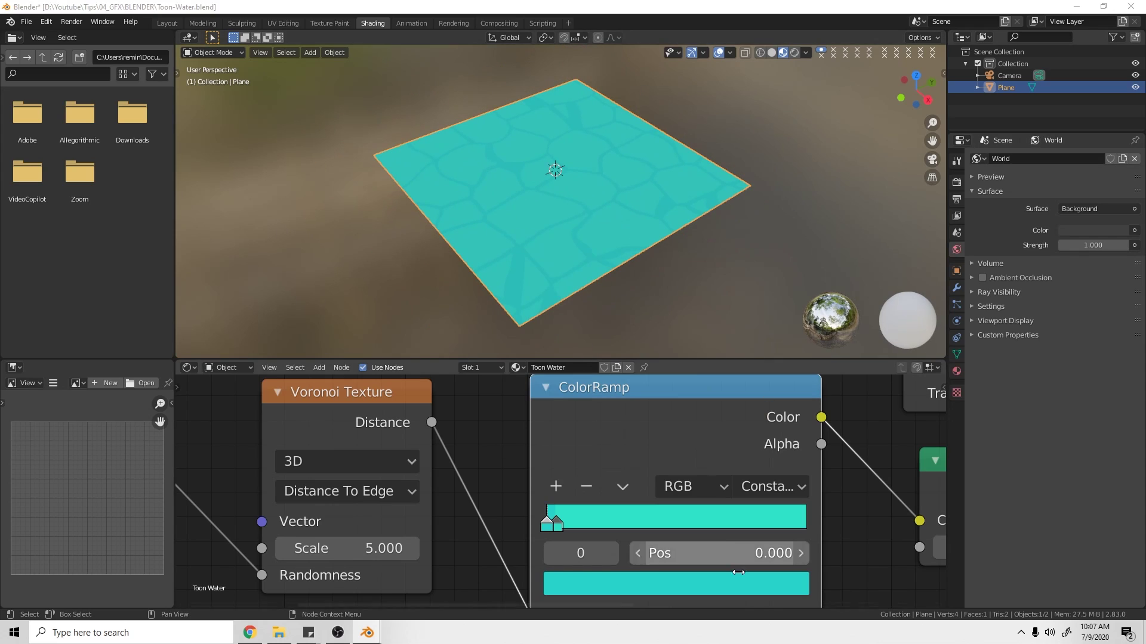
- Shift the Light Path node slightly to the right and connect the upper Voronoi Texture's Distance output to the Emission Color
scroll(532, 485, down, 4)
shift+middle_drag(547, 430, 486, 493)
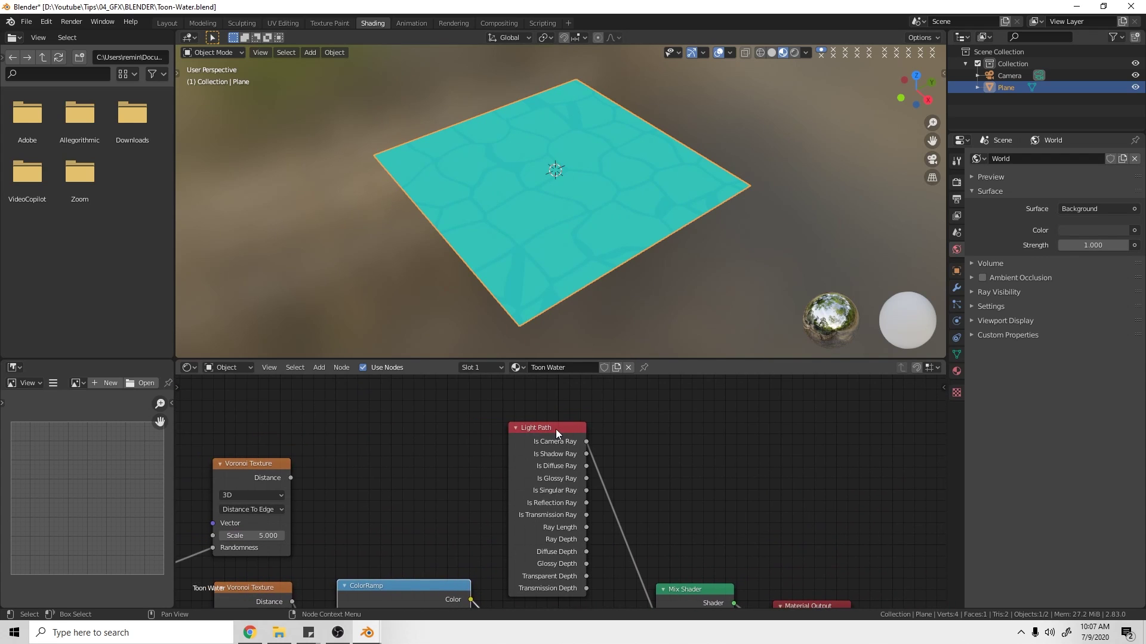
drag(556, 429, 576, 431)
shift+middle_drag(391, 457, 477, 445)
shift+middle_drag(469, 532, 463, 507)
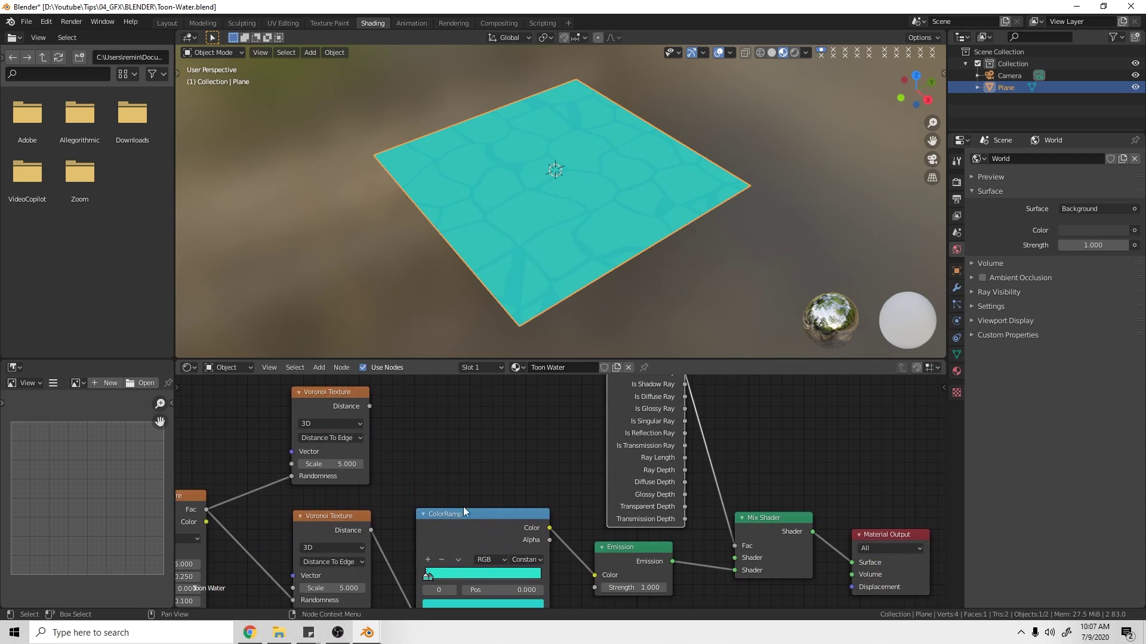
drag(369, 406, 595, 575)
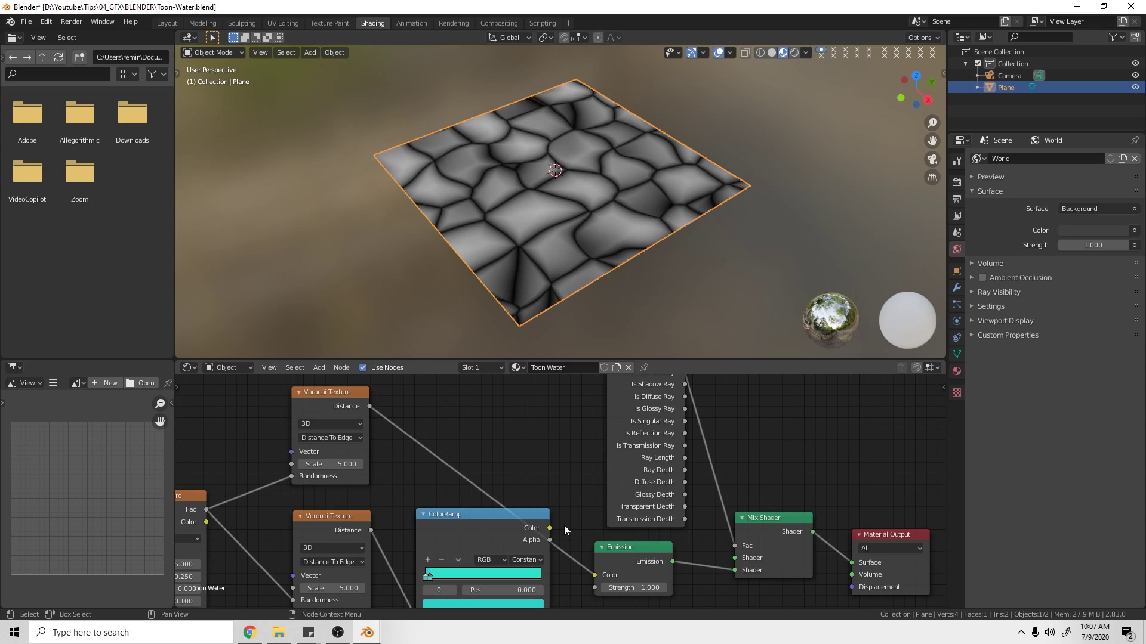
- Duplicate the ColorRamp, insert the copy between the upper Voronoi Texture and Emission, and space it above the original
middle_drag(528, 541, 538, 506)
click(494, 489)
key(shift+d)
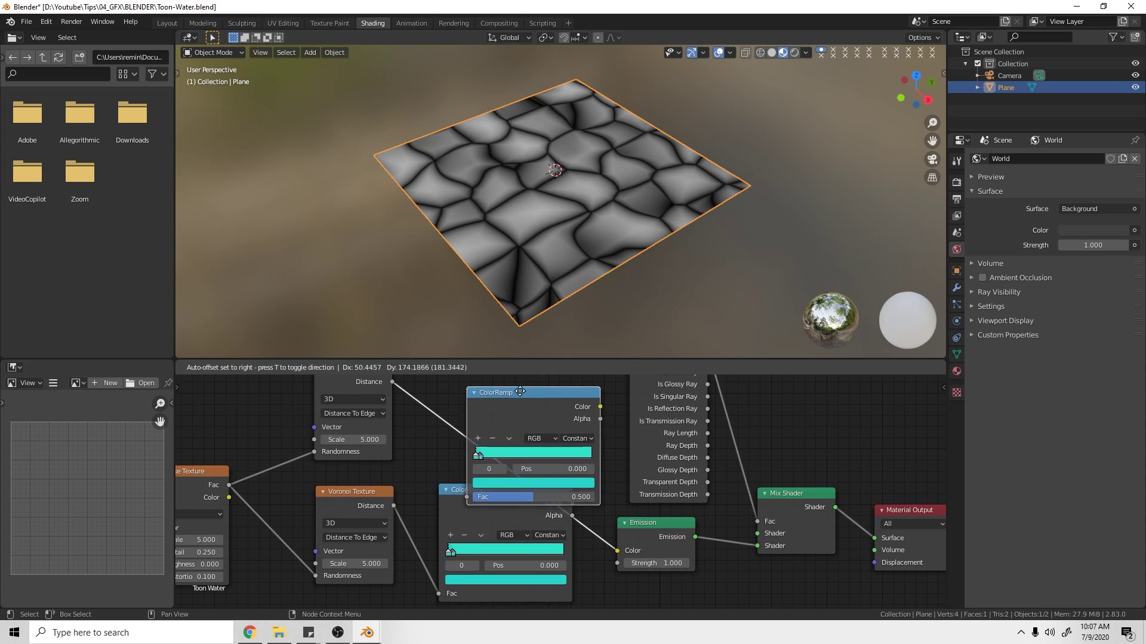
click(494, 378)
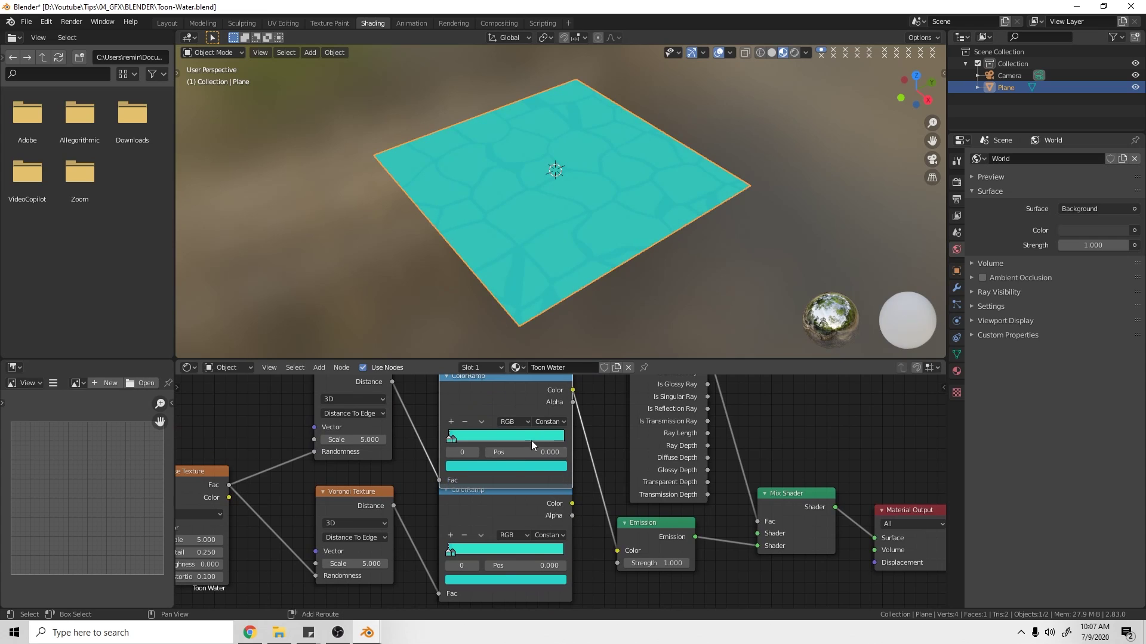
middle_drag(516, 406, 527, 500)
drag(524, 470, 524, 448)
mouse_move(570, 530)
middle_down()
mouse_move(517, 459)
mouse_move(577, 516)
middle_up()
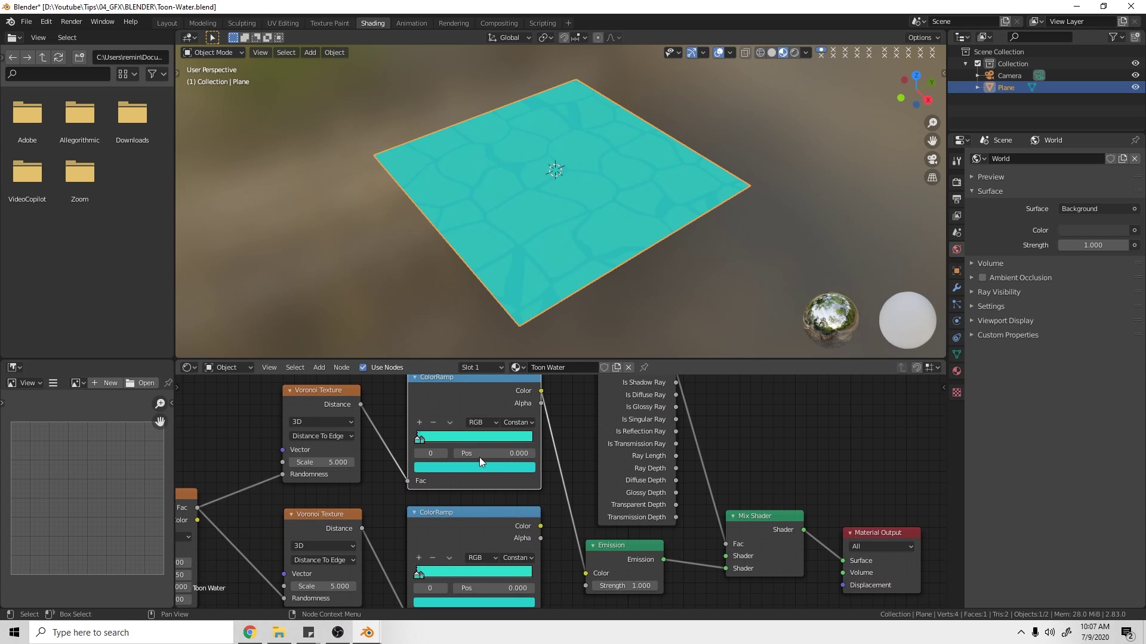
scroll(351, 422, up, 4)
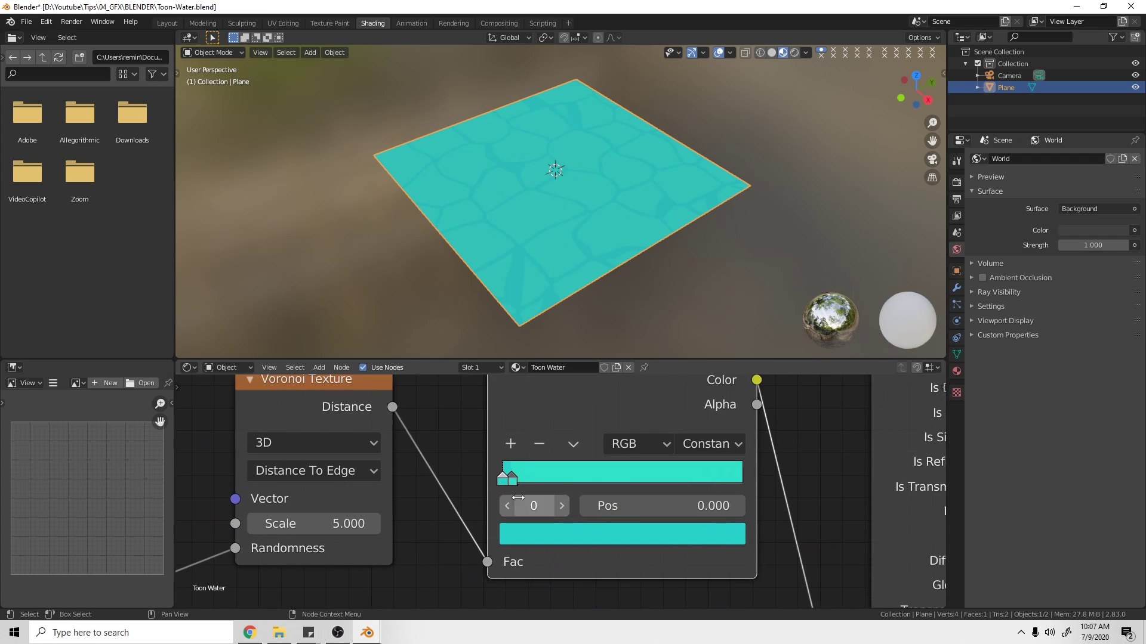
- Set the duplicated upper ColorRamp's second stop, at position 0.036, to black
click(511, 480)
click(556, 539)
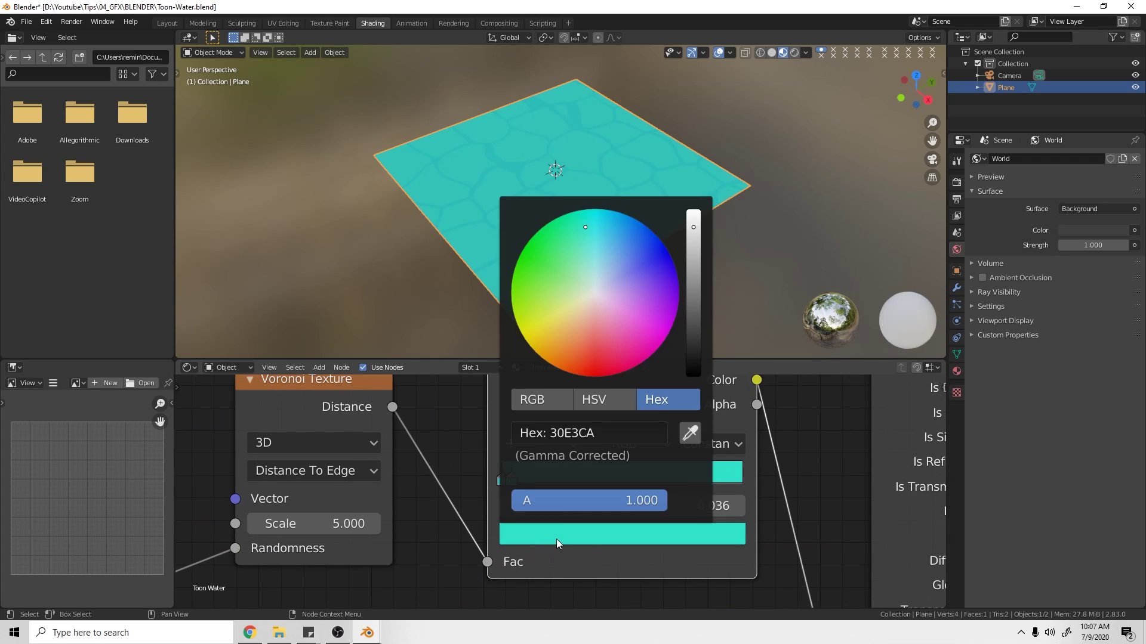
drag(693, 362, 502, 510)
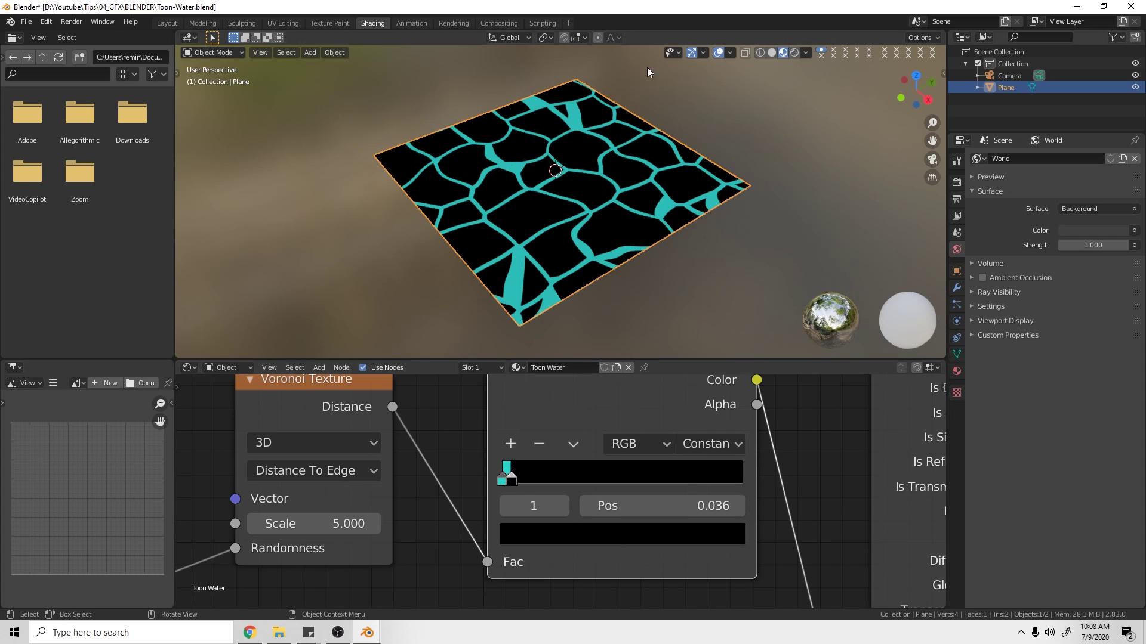
- Set the upper ColorRamp's first stop to white with R, G and B all at 1.000
click(504, 482)
click(567, 540)
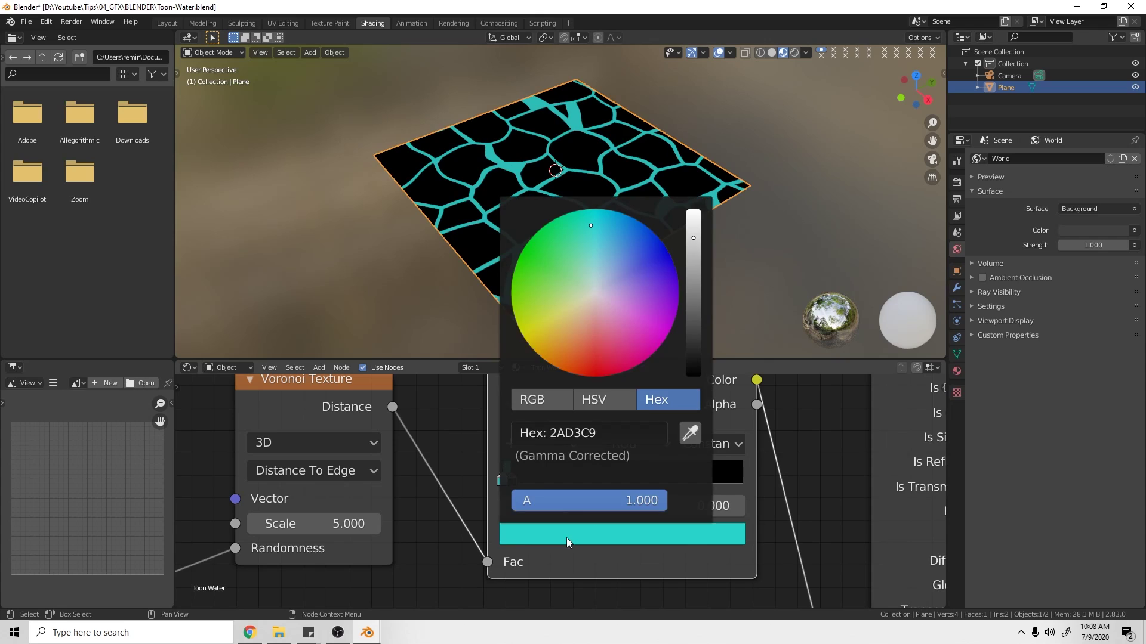
click(554, 393)
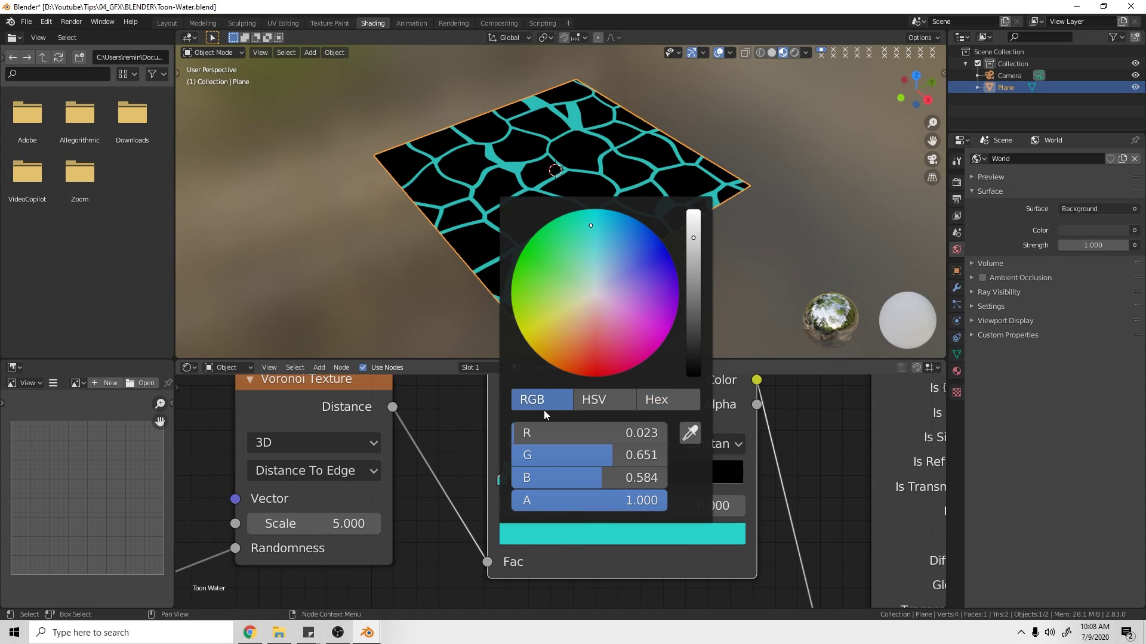
drag(544, 433, 662, 433)
drag(567, 457, 662, 455)
drag(571, 481, 663, 478)
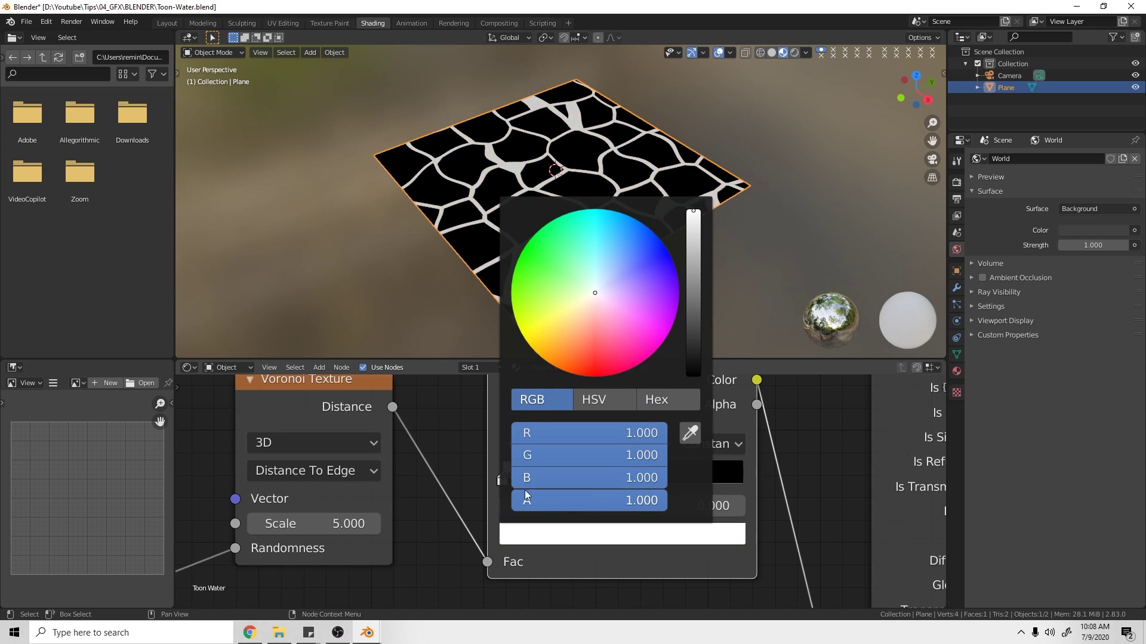
- Move the Light Path, Emission, Mix Shader and Material Output nodes right to make room after the ColorRamps
scroll(485, 529, down, 2)
scroll(486, 529, down, 3)
middle_drag(619, 539, 406, 456)
scroll(538, 512, down, 3)
scroll(539, 512, down, 1)
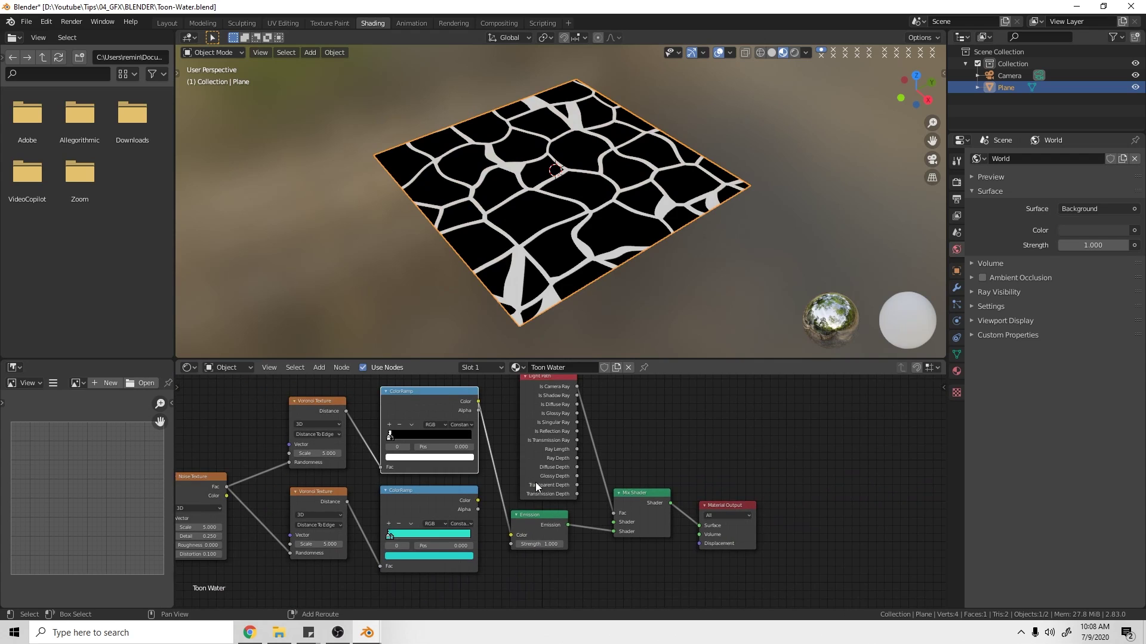
middle_drag(535, 482, 537, 498)
drag(505, 386, 832, 590)
drag(543, 530, 656, 528)
click(558, 559)
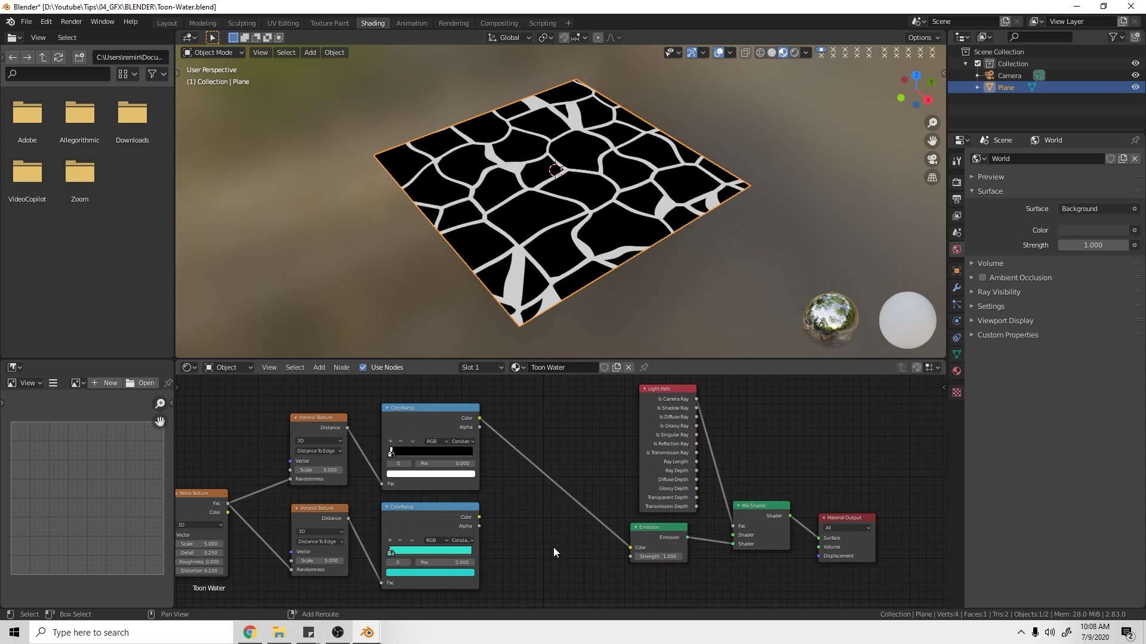
- Add a Mix color node and insert it on the link between the upper ColorRamp and Emission
key(shift+a)
click(548, 481)
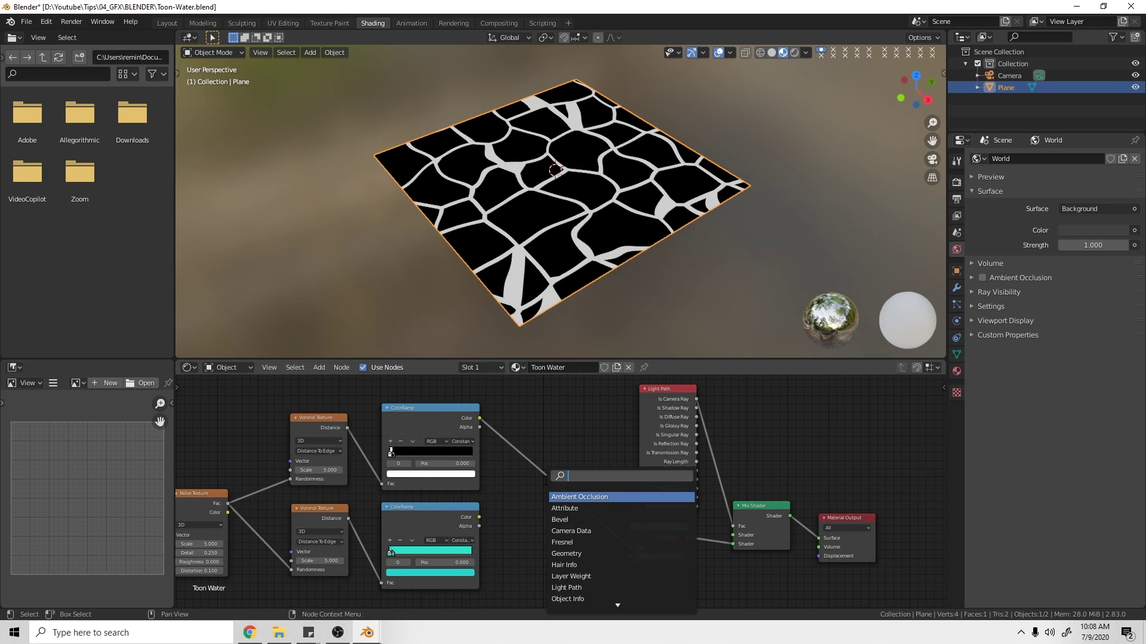
text(mix)
key(Return)
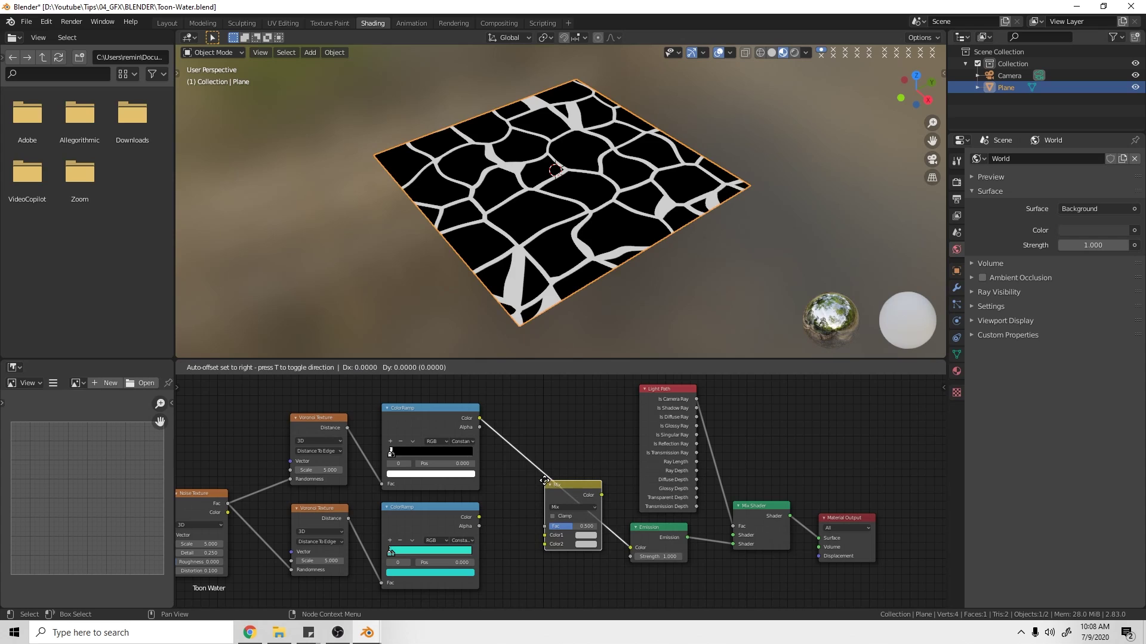
click(503, 501)
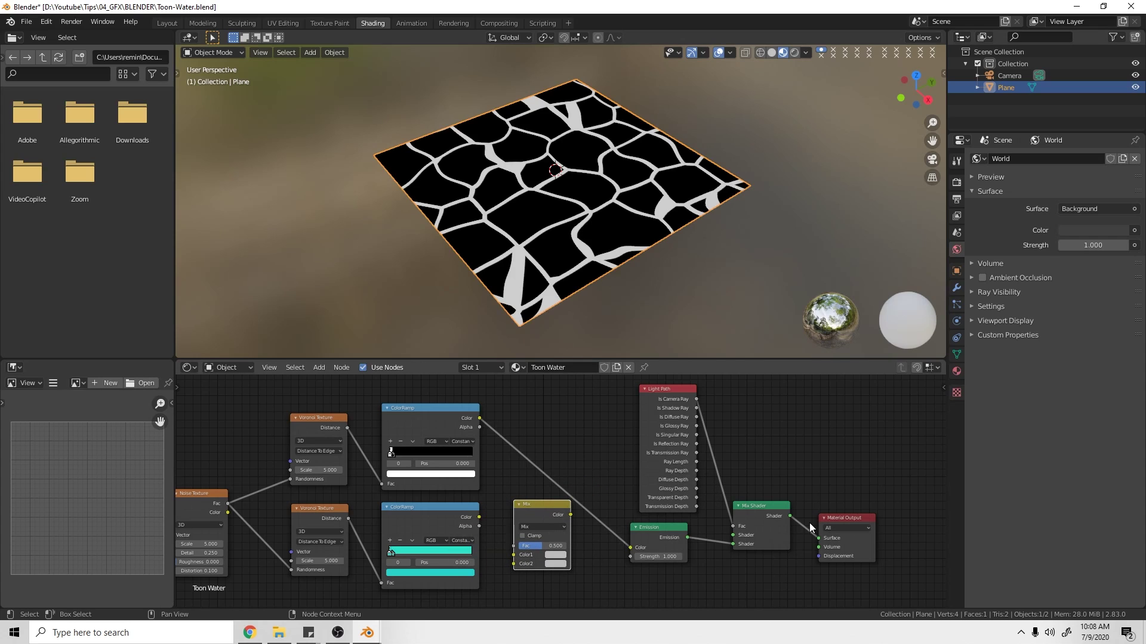
scroll(585, 543, up, 2)
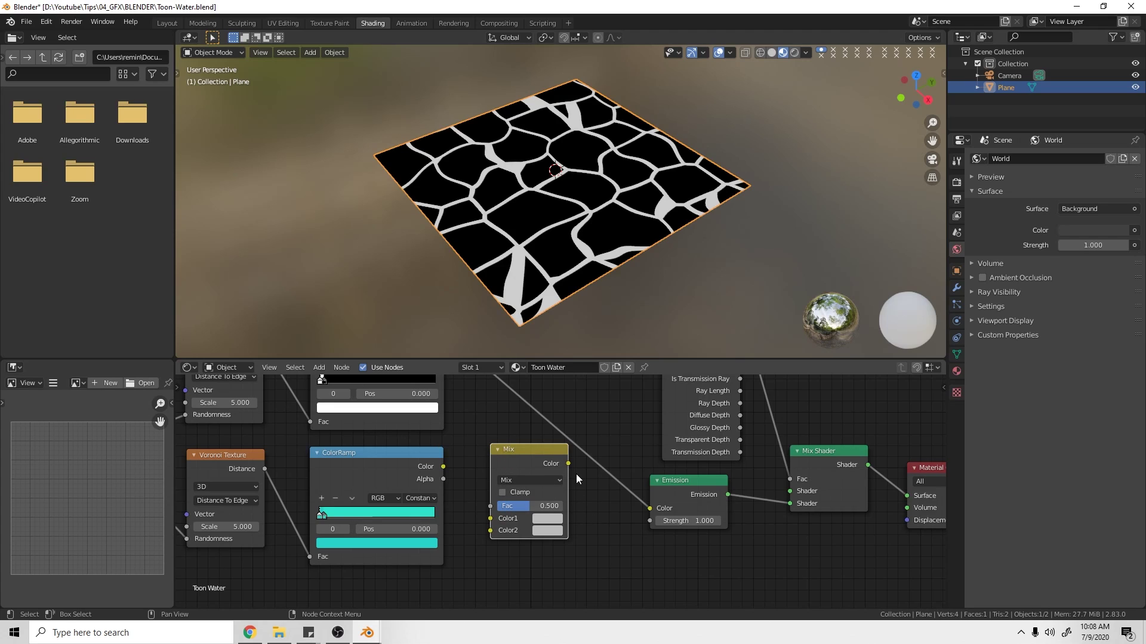
click(847, 464)
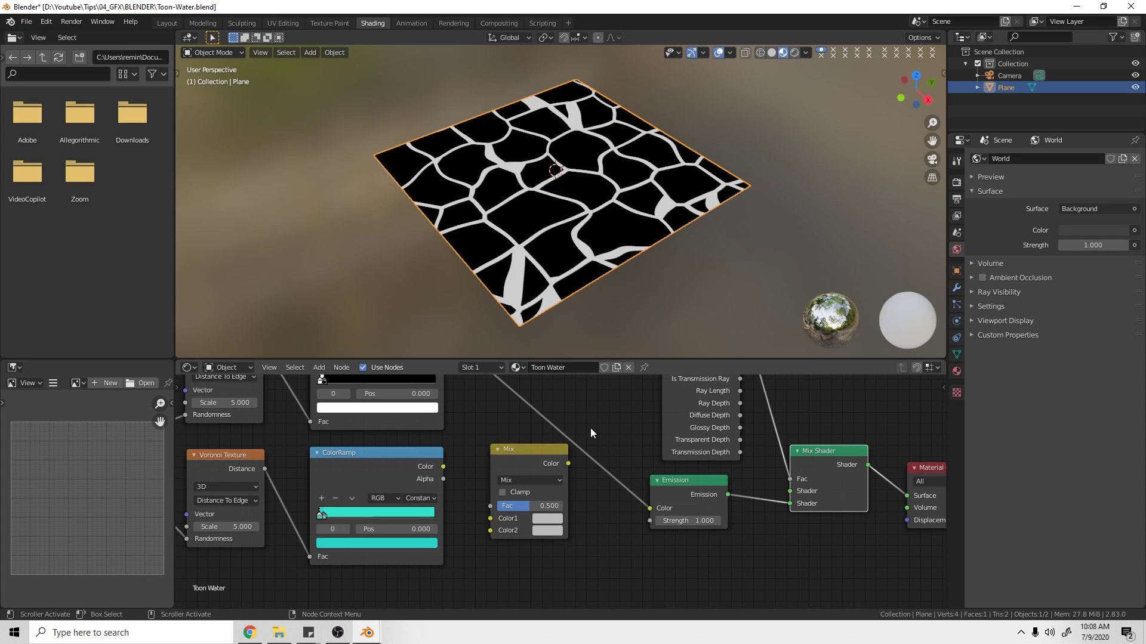
middle_drag(572, 526, 610, 559)
drag(564, 491, 580, 433)
- View the add-on list in the preferences and close the window
click(46, 21)
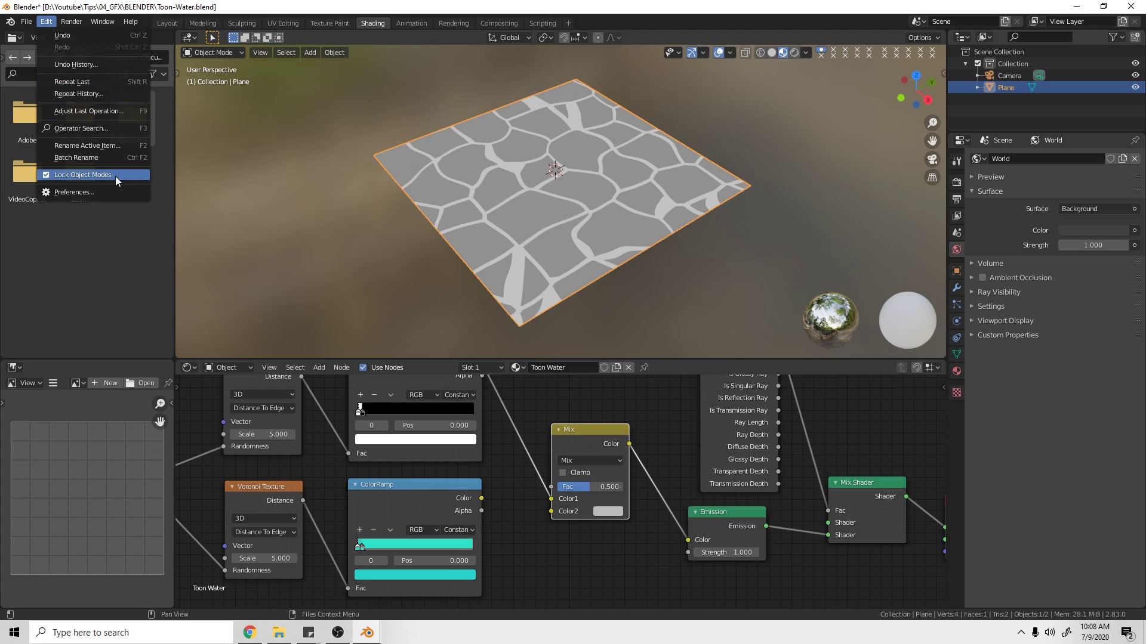
click(113, 192)
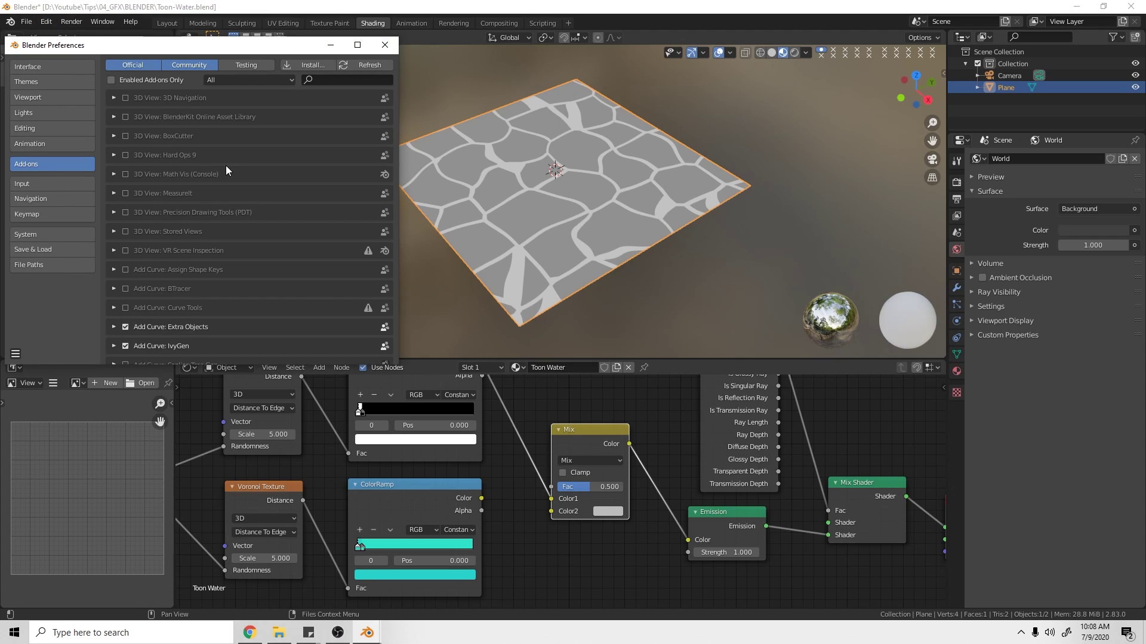
click(385, 44)
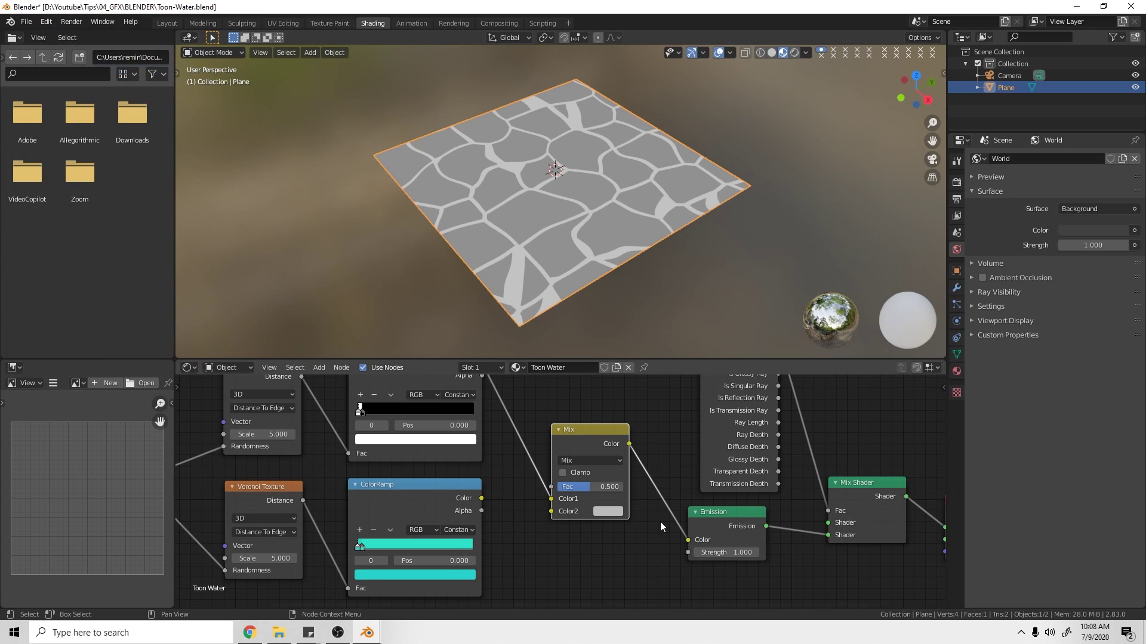
- Set the Mix node's factor to 1.000 and its blending mode to Screen
middle_drag(587, 512, 541, 488)
scroll(574, 487, up, 2)
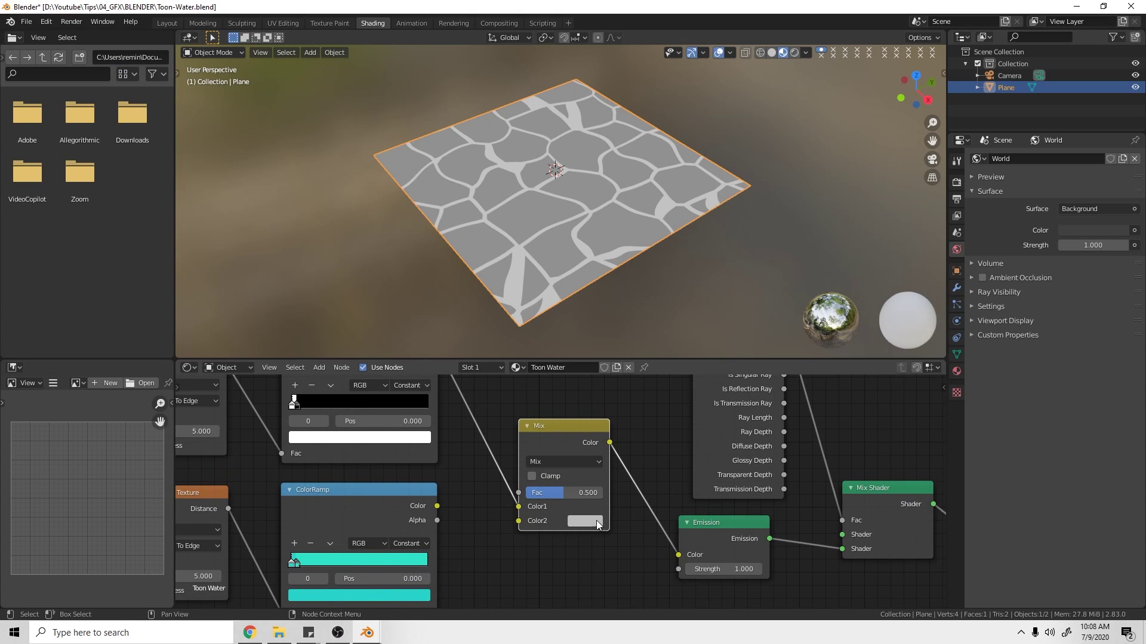
drag(557, 493, 597, 493)
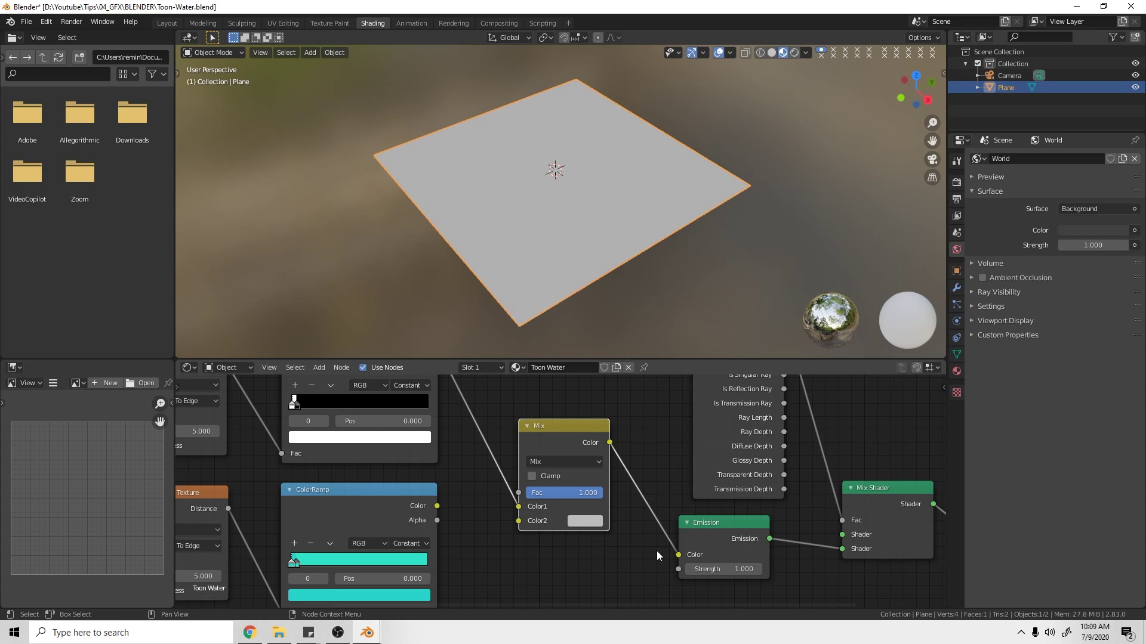
click(547, 462)
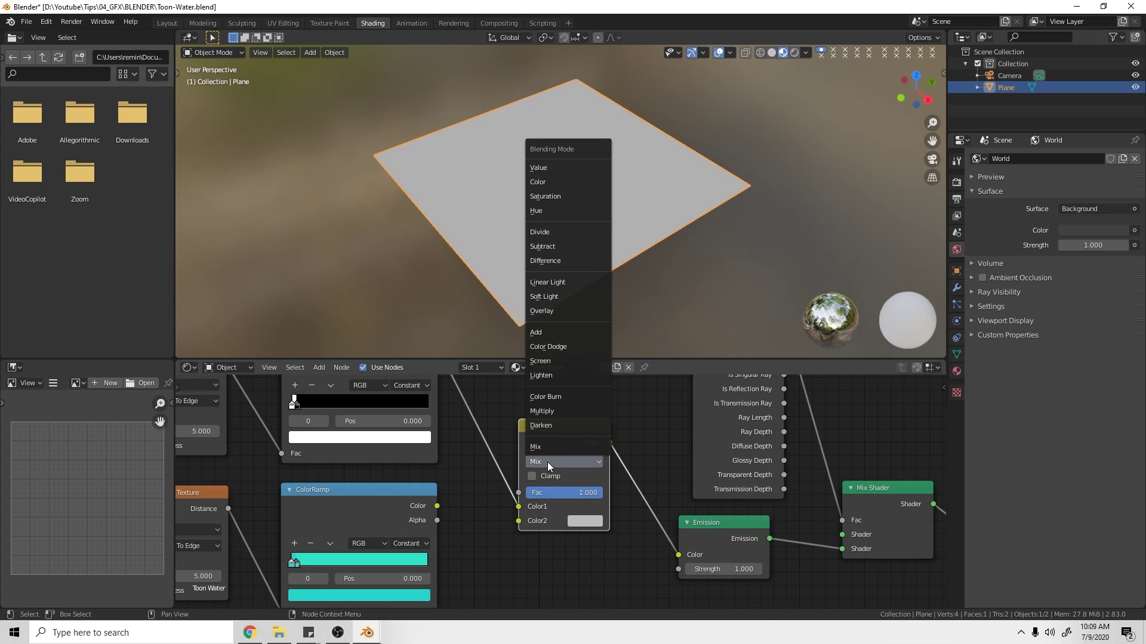
click(565, 361)
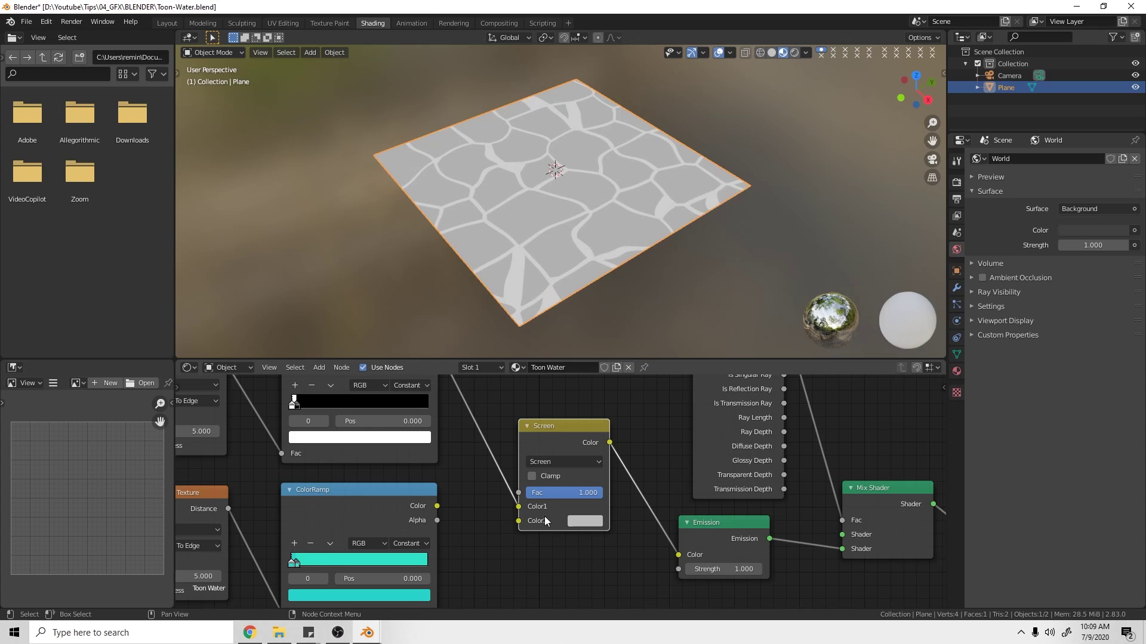
- Connect the lower ColorRamp's Color to the Screen node's Color1, with the upper ColorRamp feeding Color2
drag(437, 506, 518, 521)
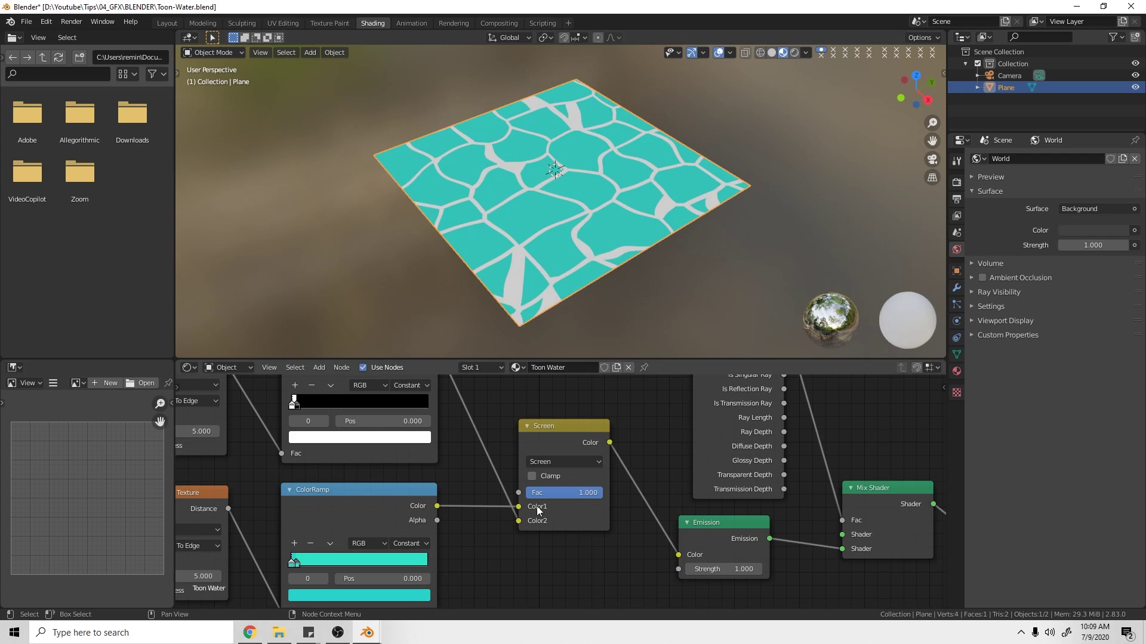
scroll(528, 525, down, 1)
scroll(524, 533, down, 2)
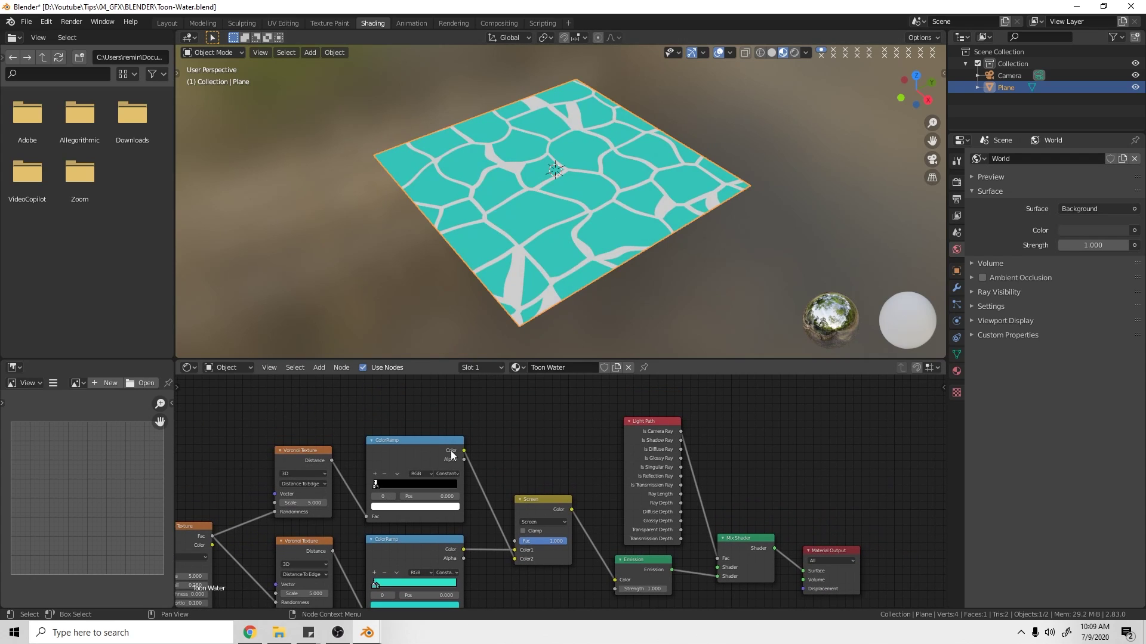
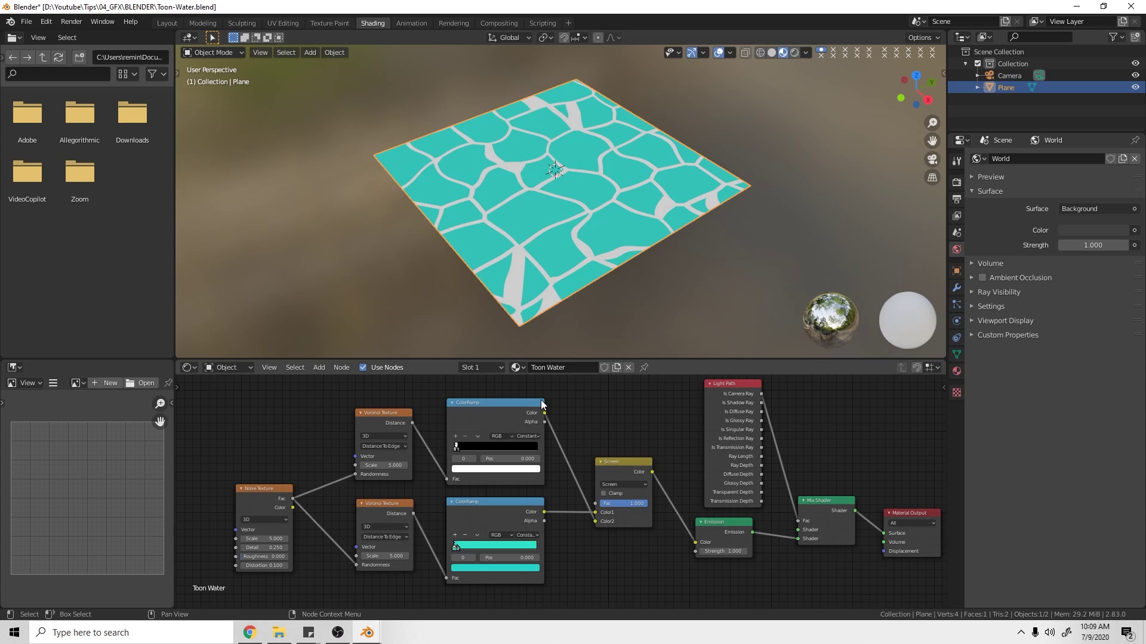
- Add a Texture Coordinate node and place it well to the left of the Noise Texture
middle_drag(499, 438, 803, 452)
key(shift+a)
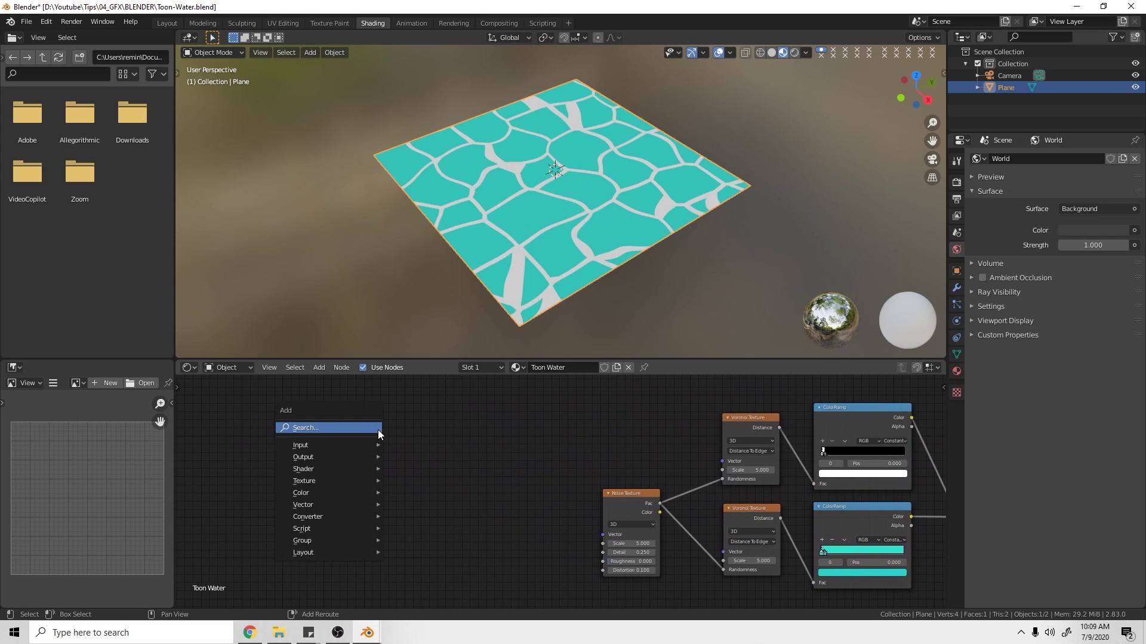
click(366, 429)
text(tex)
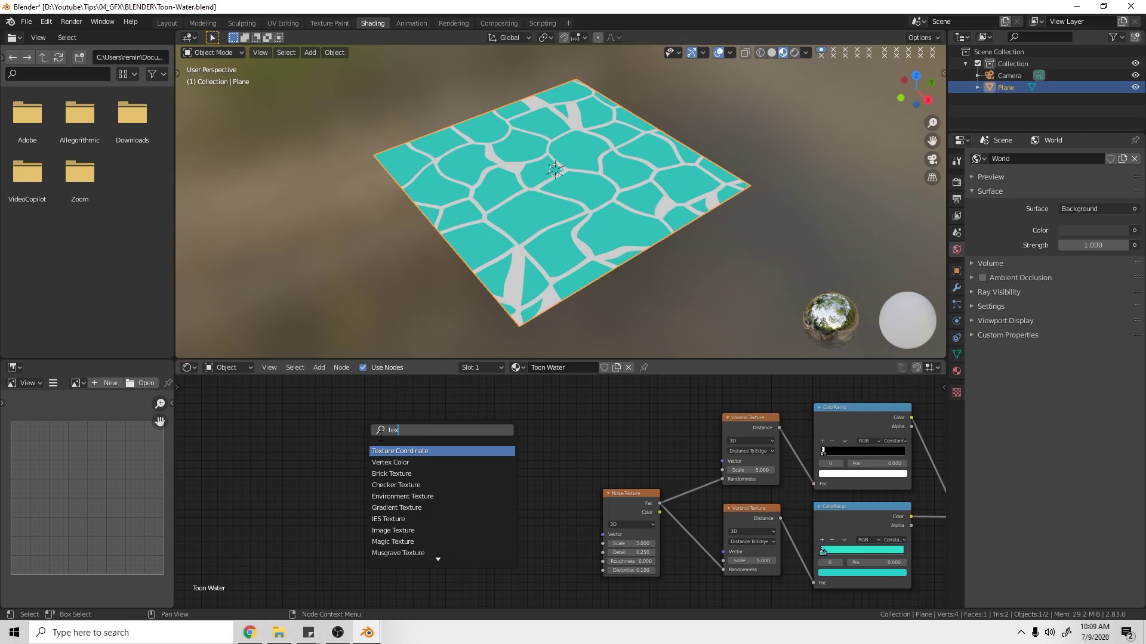
key(Return)
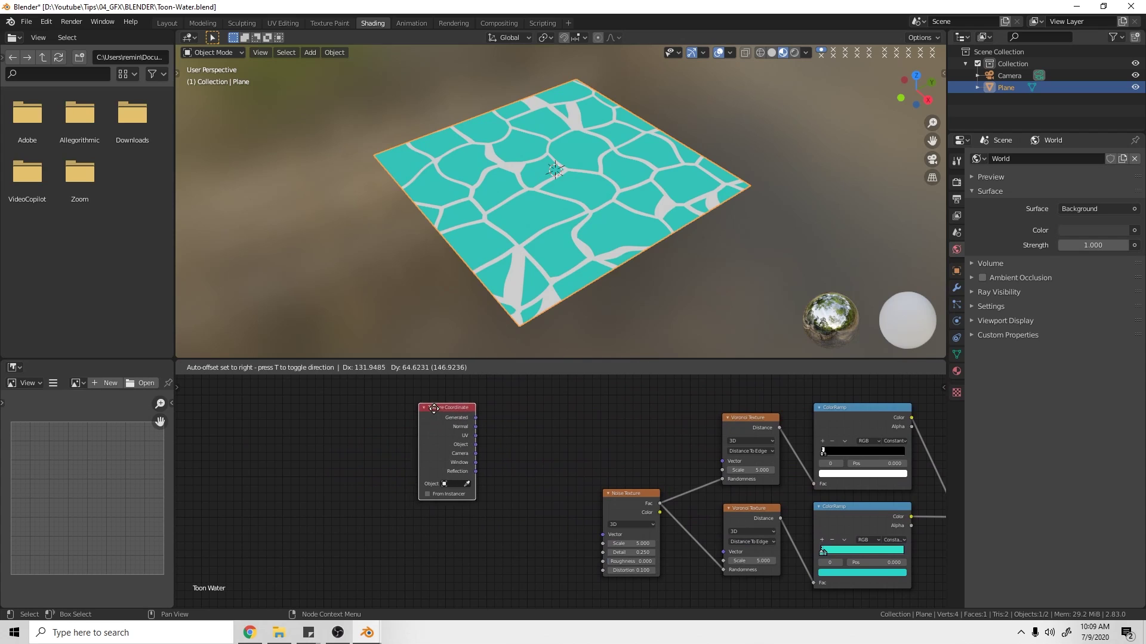
click(444, 407)
middle_drag(532, 463, 500, 521)
drag(431, 464, 397, 440)
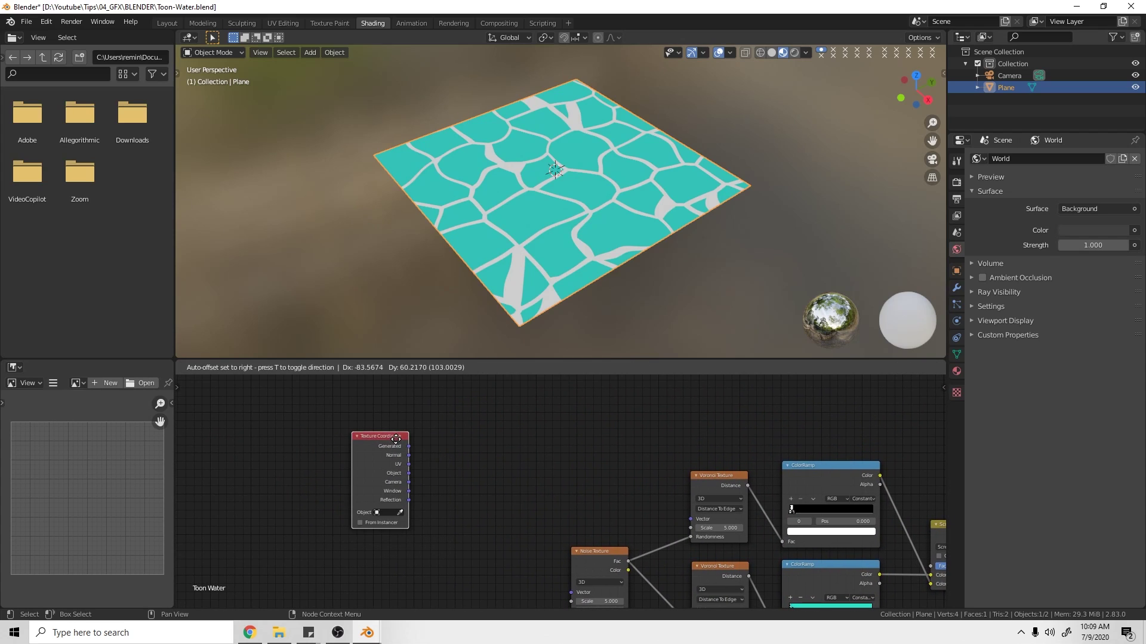
- Add a Mapping node and place it just right of the Texture Coordinate node
key(shift+a)
click(531, 457)
text(mapp)
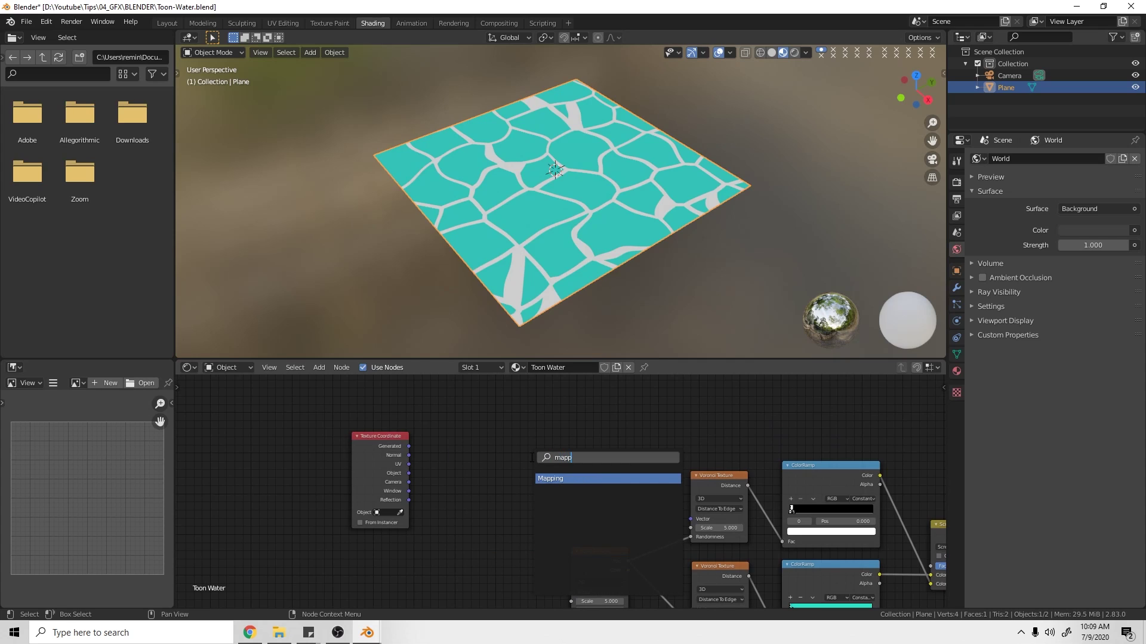
key(Return)
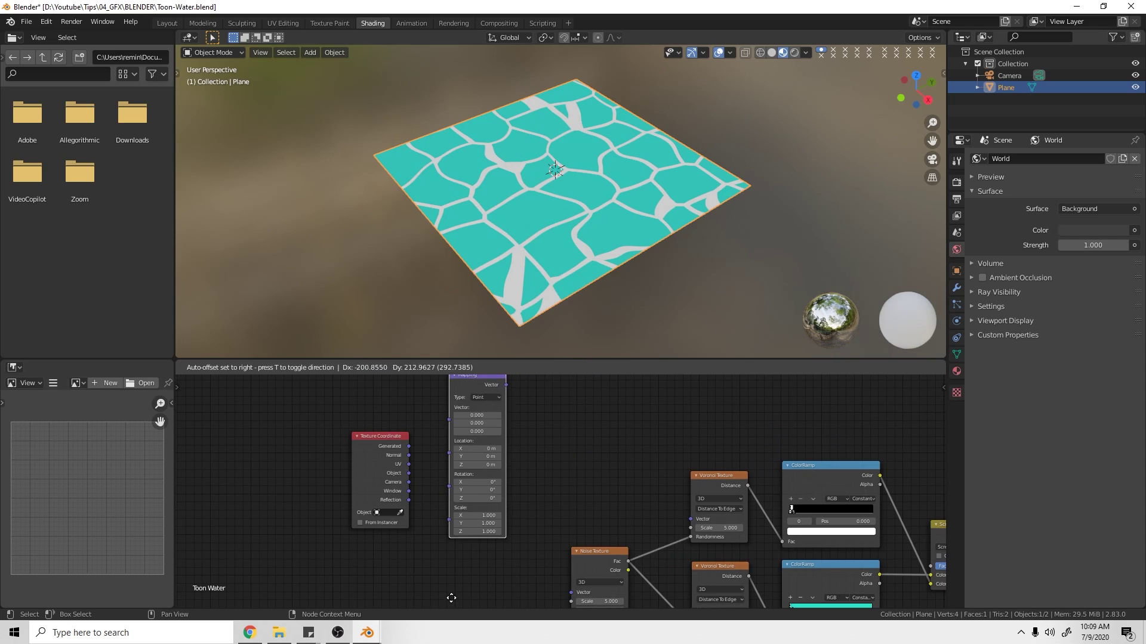
click(450, 586)
- Duplicate the Mapping node and place the copy directly below the original
scroll(506, 492, down, 3)
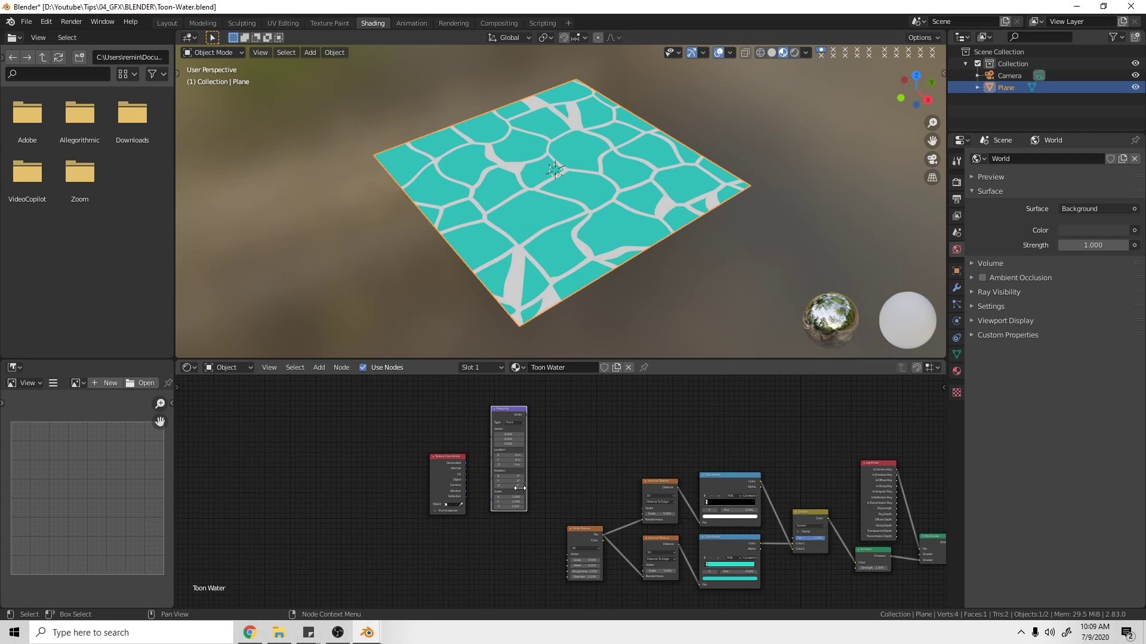
scroll(525, 495, up, 3)
middle_drag(525, 495, 549, 431)
scroll(543, 462, down, 2)
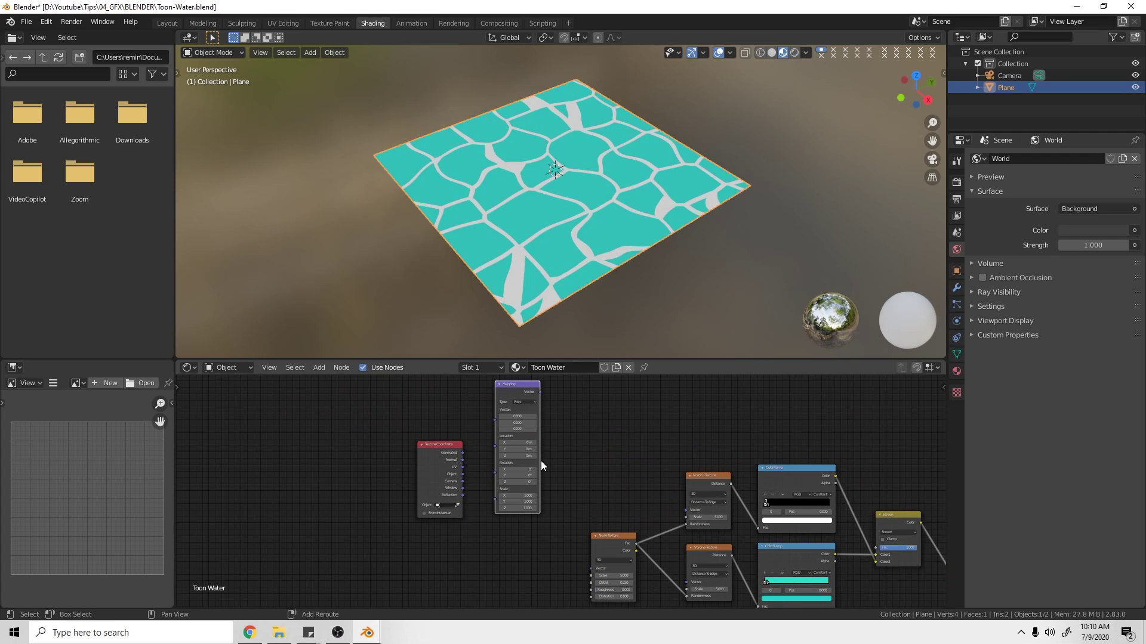
key(shift+d)
click(536, 581)
scroll(520, 567, up, 2)
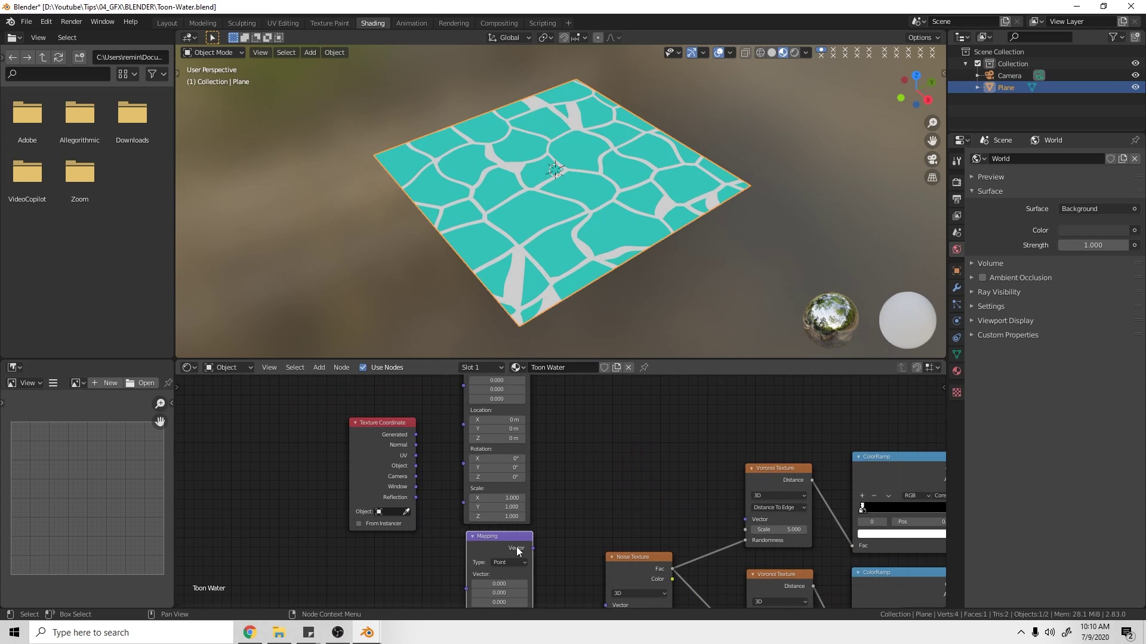
- Connect the Texture Coordinate's Generated output to the Vector input of both Mapping nodes
middle_drag(496, 537, 535, 546)
middle_drag(470, 450, 462, 491)
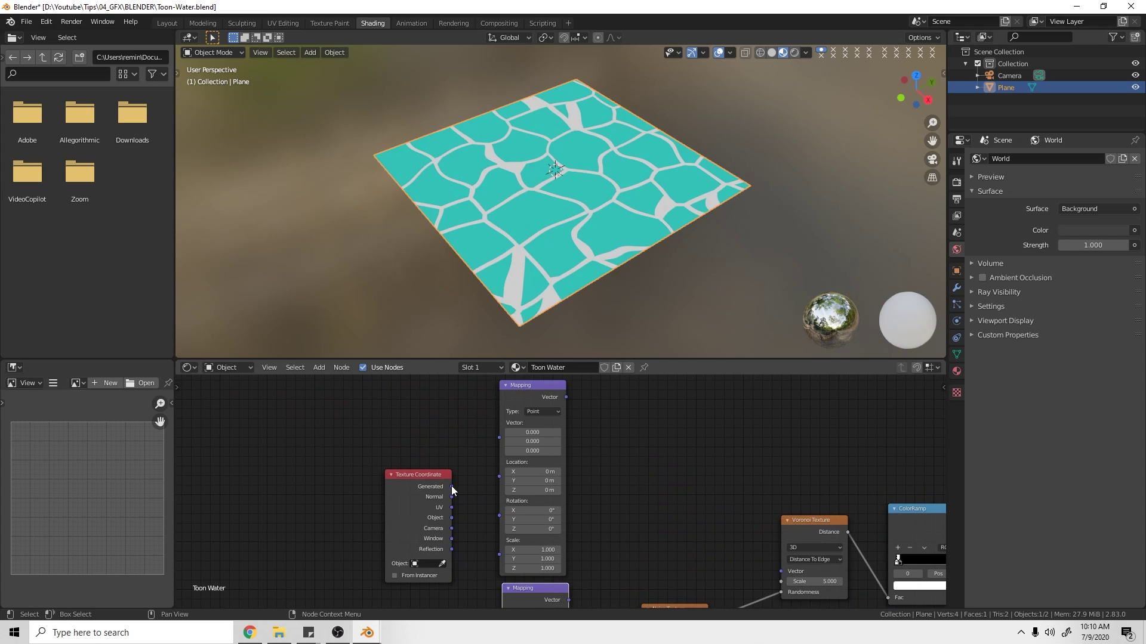
drag(451, 486, 500, 437)
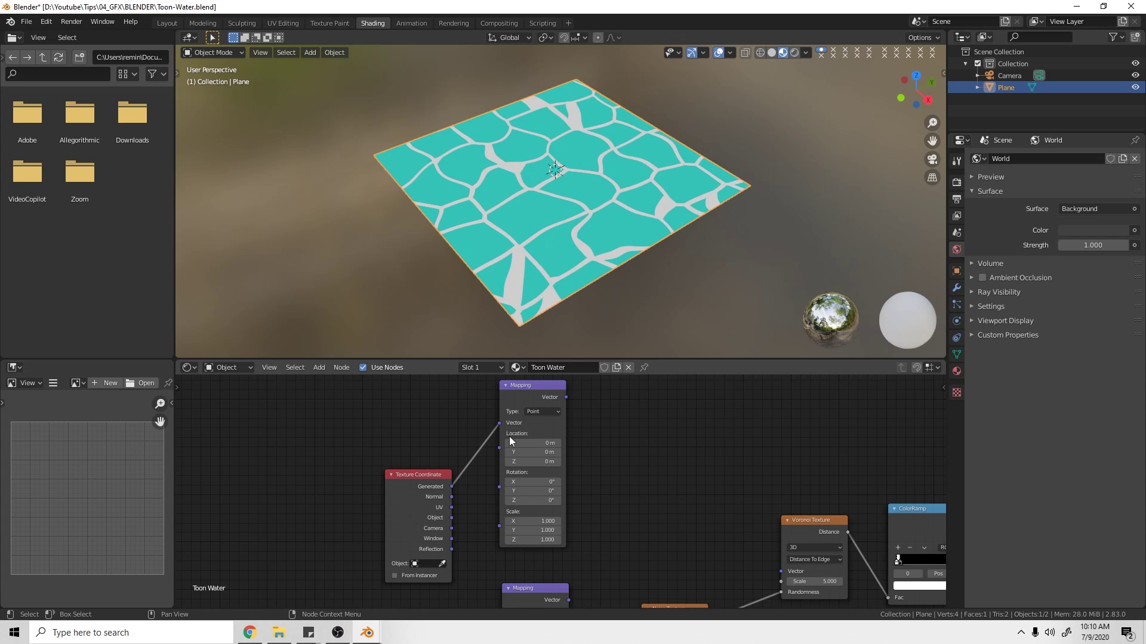
middle_drag(465, 497, 431, 415)
drag(418, 405, 475, 560)
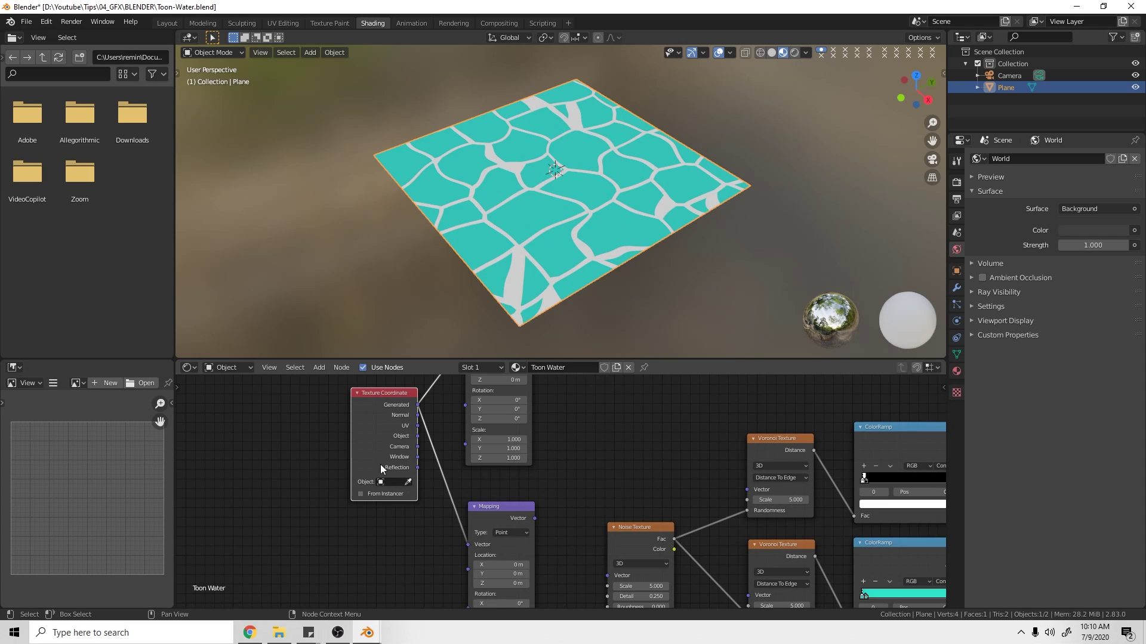
scroll(592, 476, down, 1)
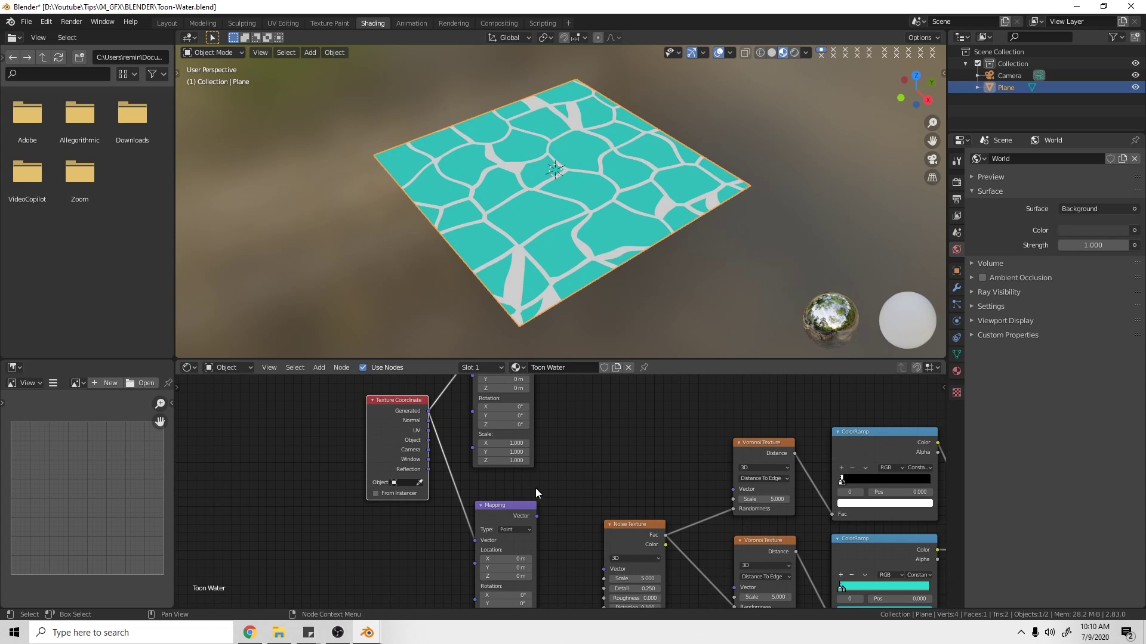
- Connect the upper Mapping node's Vector output to the upper Voronoi Texture's Vector input, and the lower Mapping's to the lower Voronoi's
middle_drag(537, 436, 472, 445)
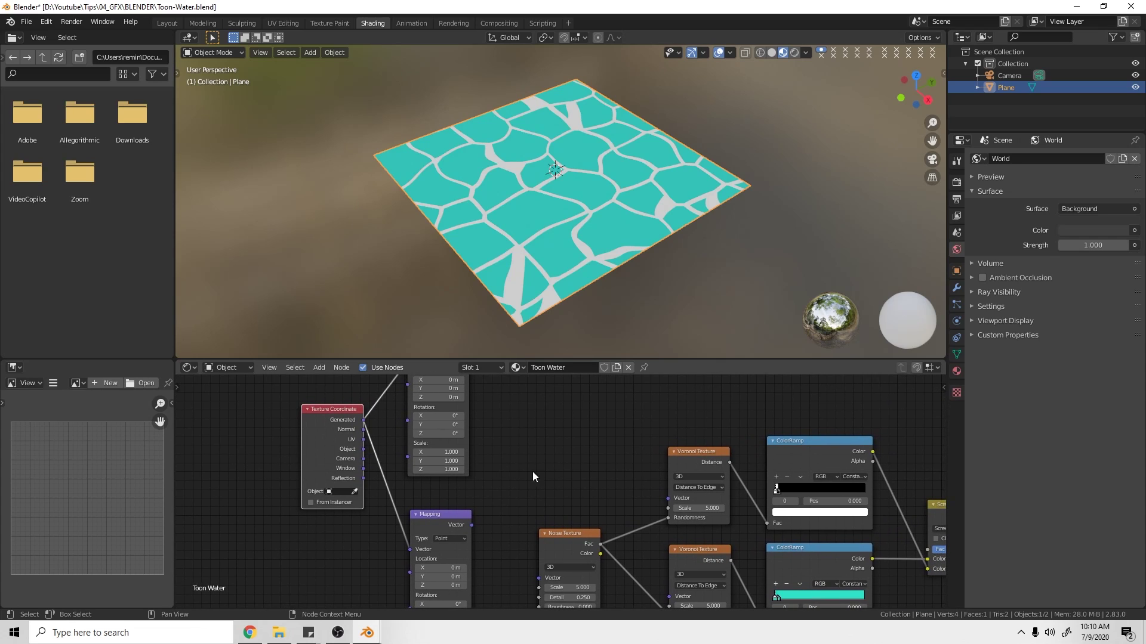
middle_drag(532, 476, 628, 417)
middle_drag(639, 490, 579, 523)
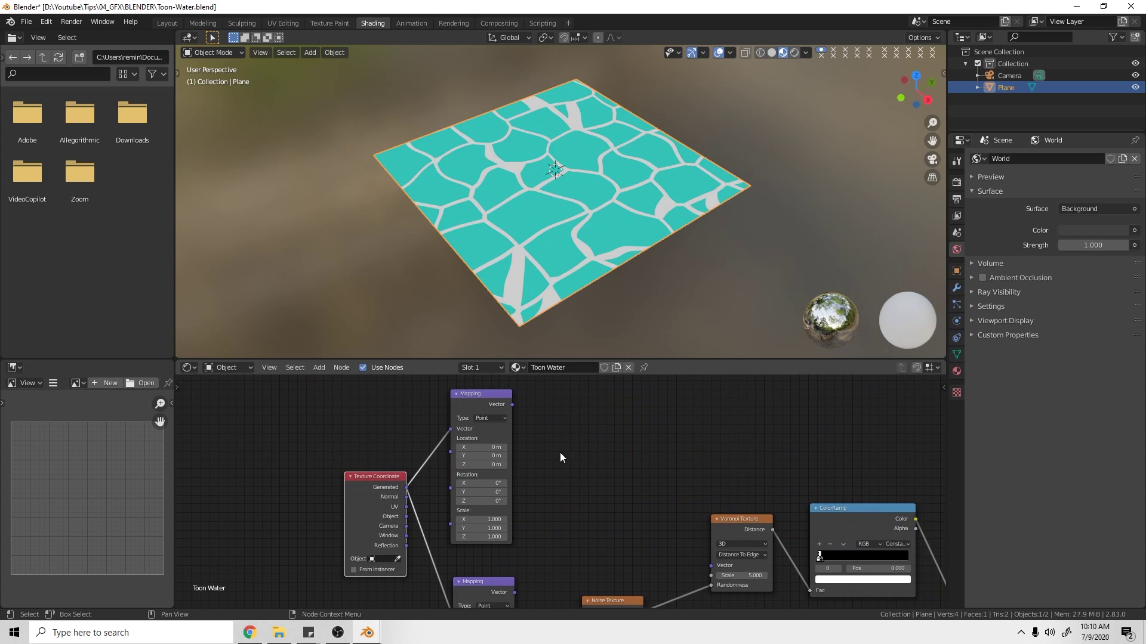
middle_drag(641, 469, 630, 477)
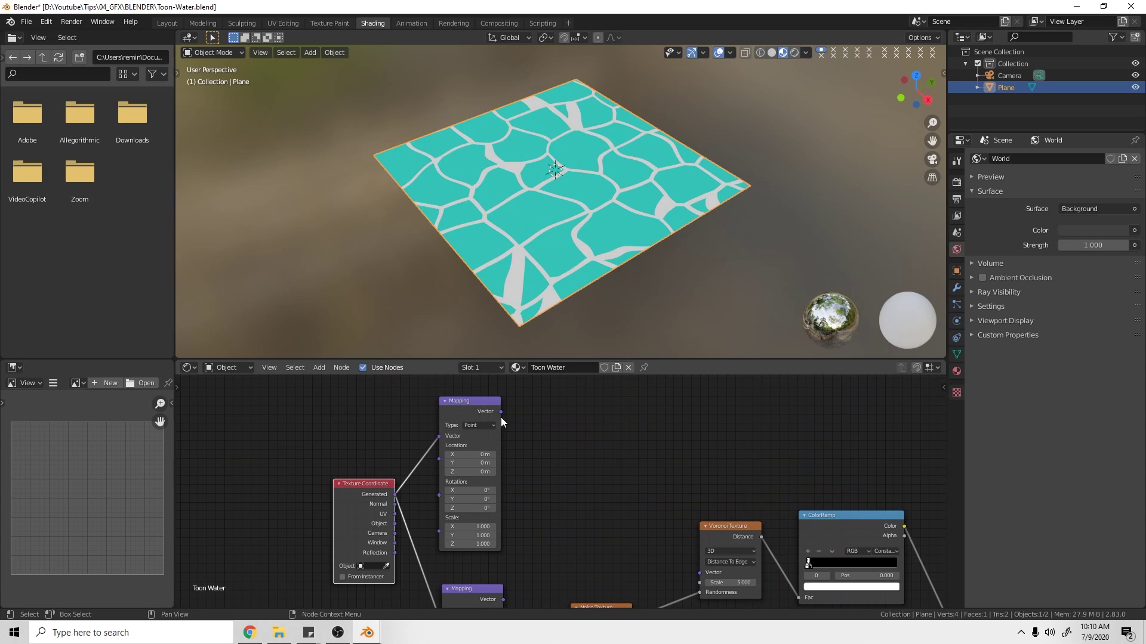
drag(501, 415, 700, 569)
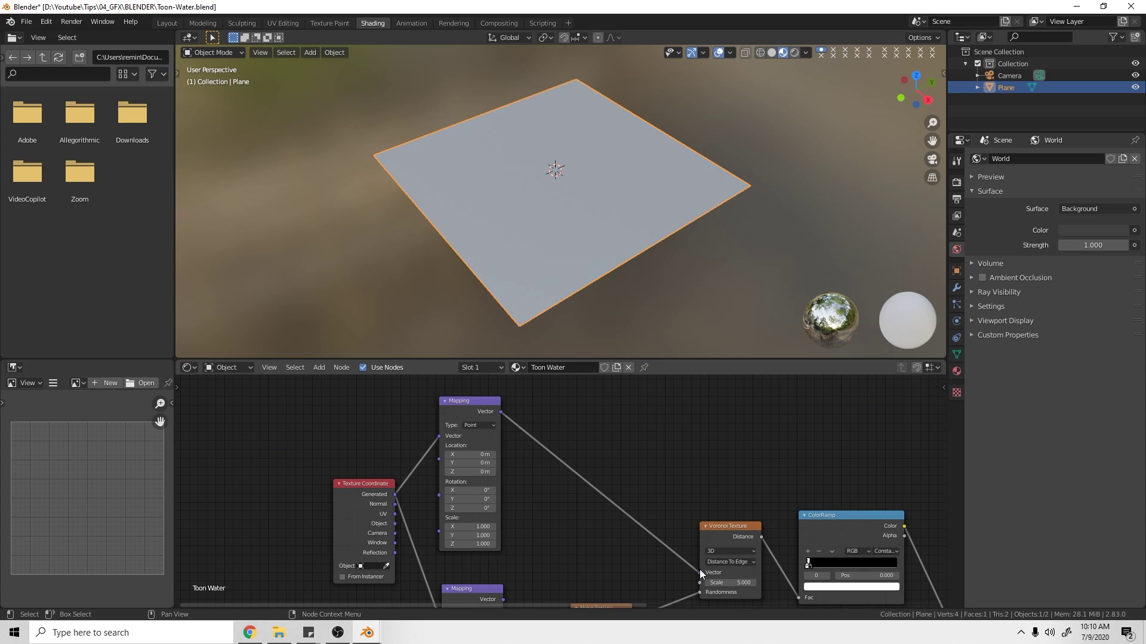
middle_drag(592, 595, 578, 456)
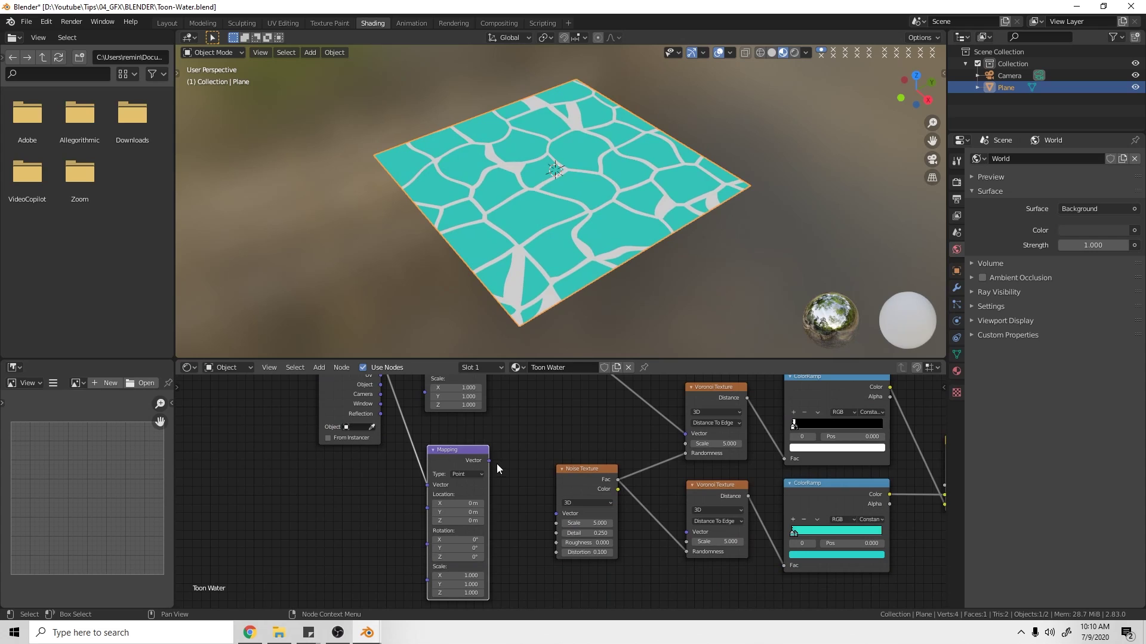
drag(489, 463, 687, 534)
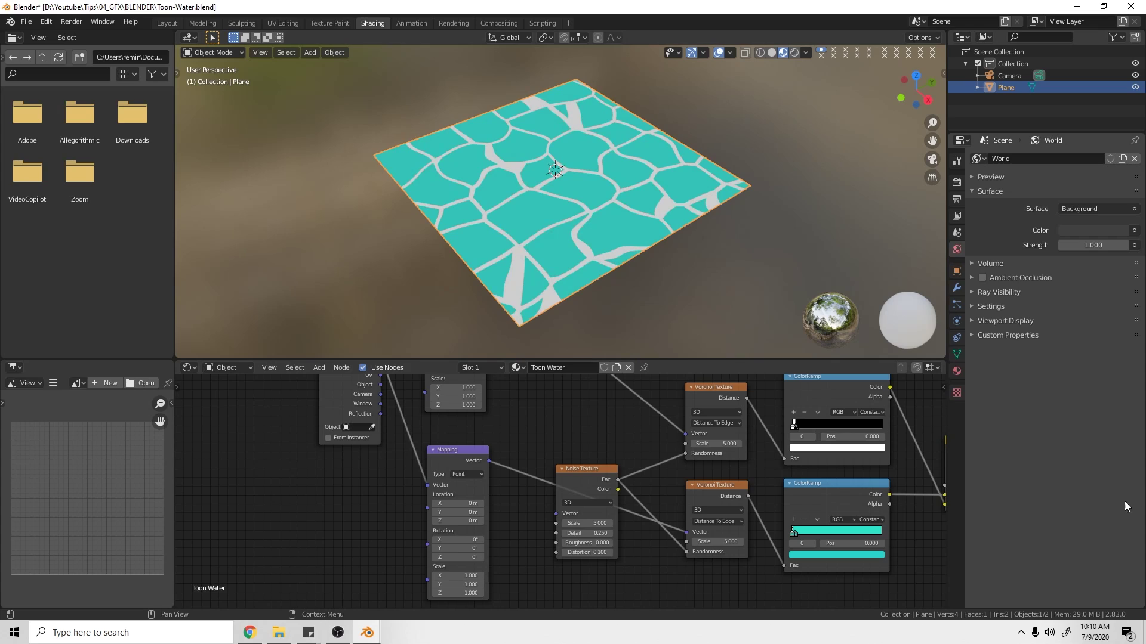
- Set the lower Mapping node's Y rotation to 90°
middle_drag(498, 474, 514, 462)
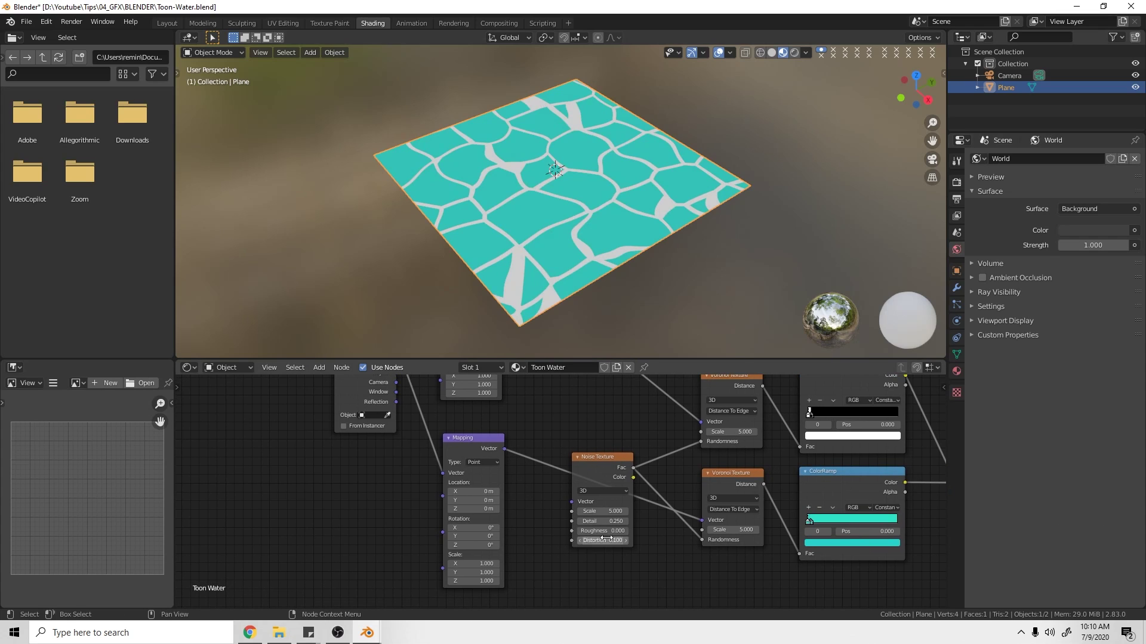
click(485, 475)
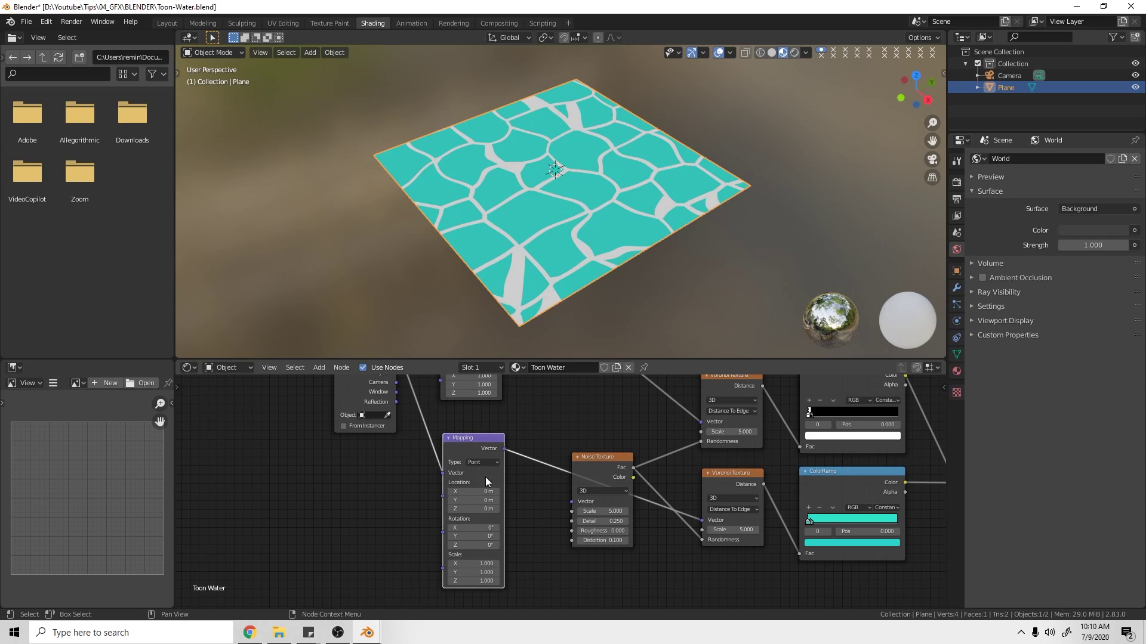
click(485, 536)
text(90)
key(Return)
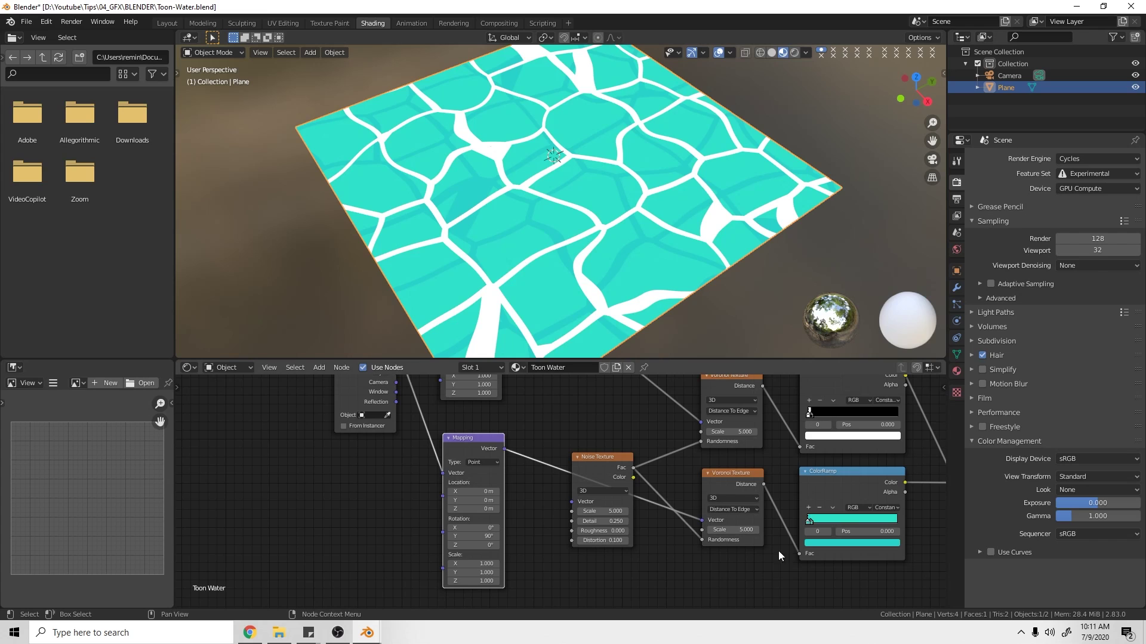
- Move the Noise Texture node slightly lower, away from the link between the lower Mapping and Voronoi Texture nodes
scroll(591, 516, down, 3)
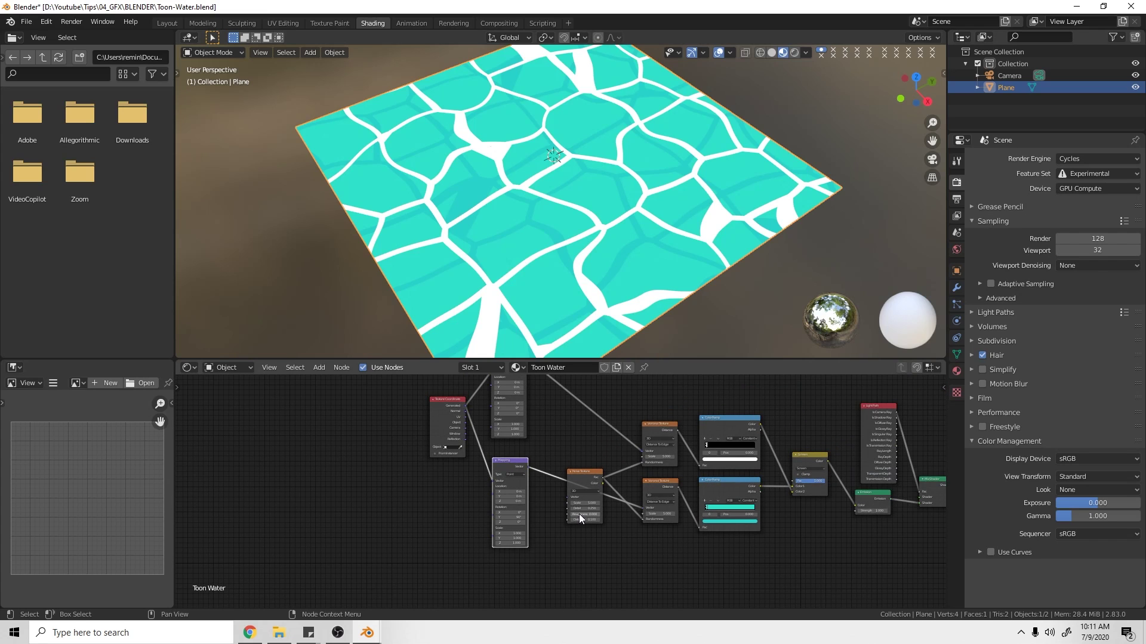
scroll(566, 489, up, 3)
middle_drag(559, 472, 508, 477)
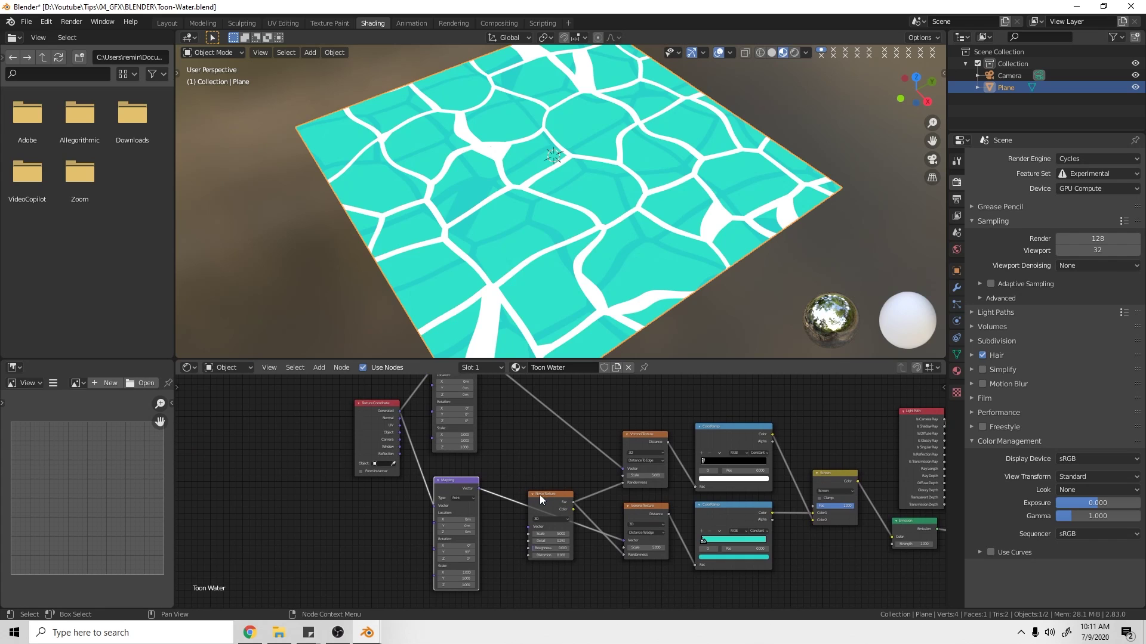
drag(540, 496, 547, 534)
middle_drag(547, 513, 547, 591)
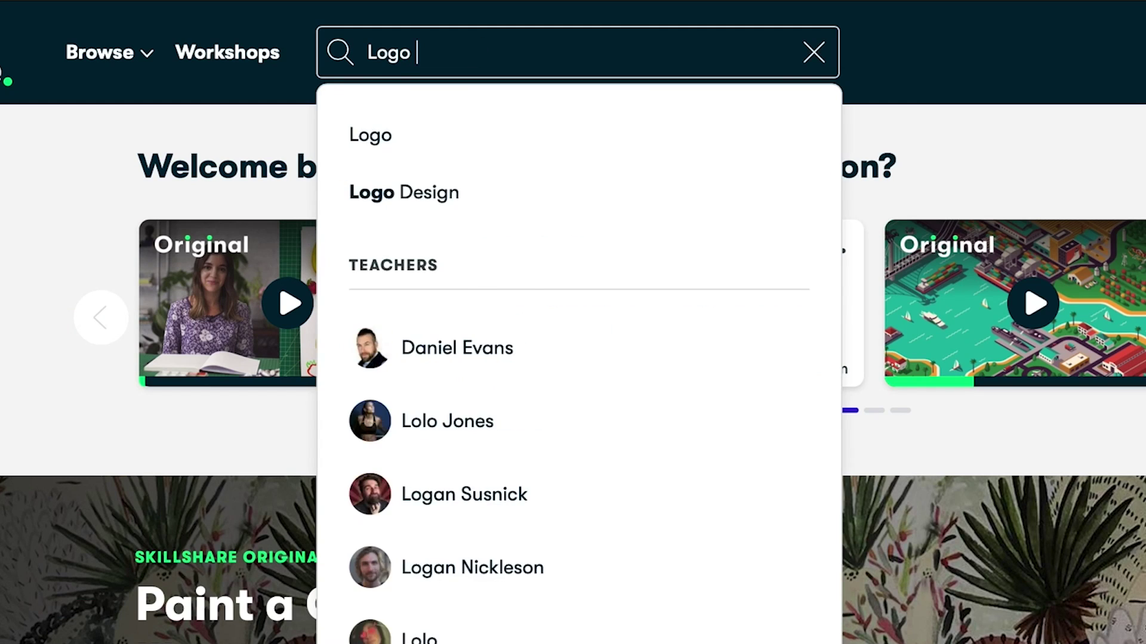
- Switch to the Skillshare website, search for Logo Design, and look through the class listings, a Blender 3D class page and the workshops
text(Design)
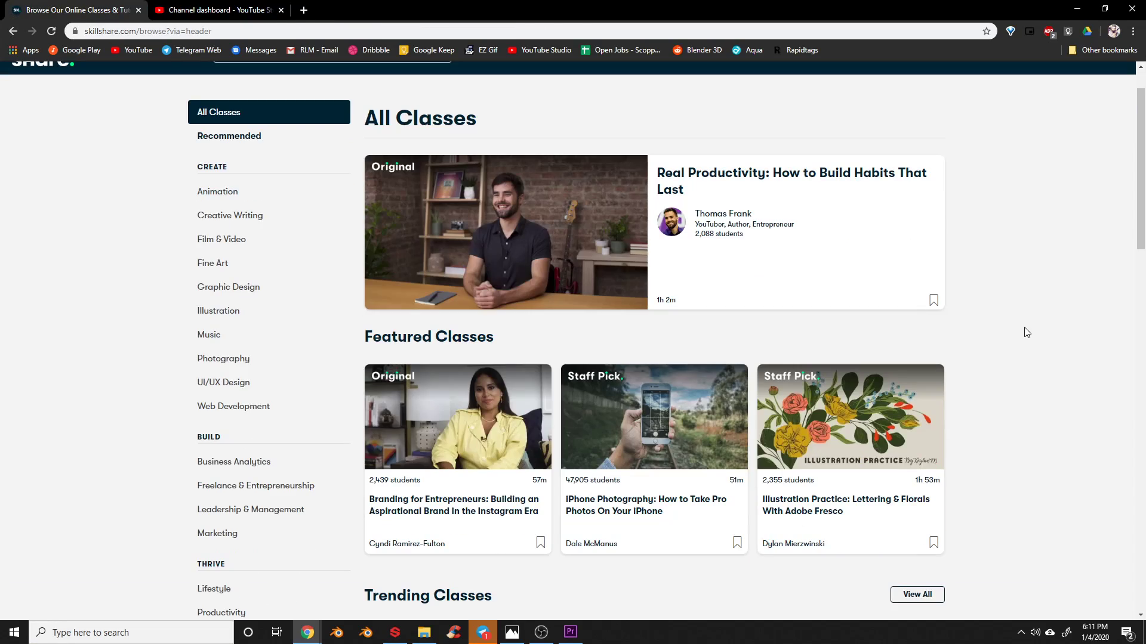
scroll(1027, 332, down, 5)
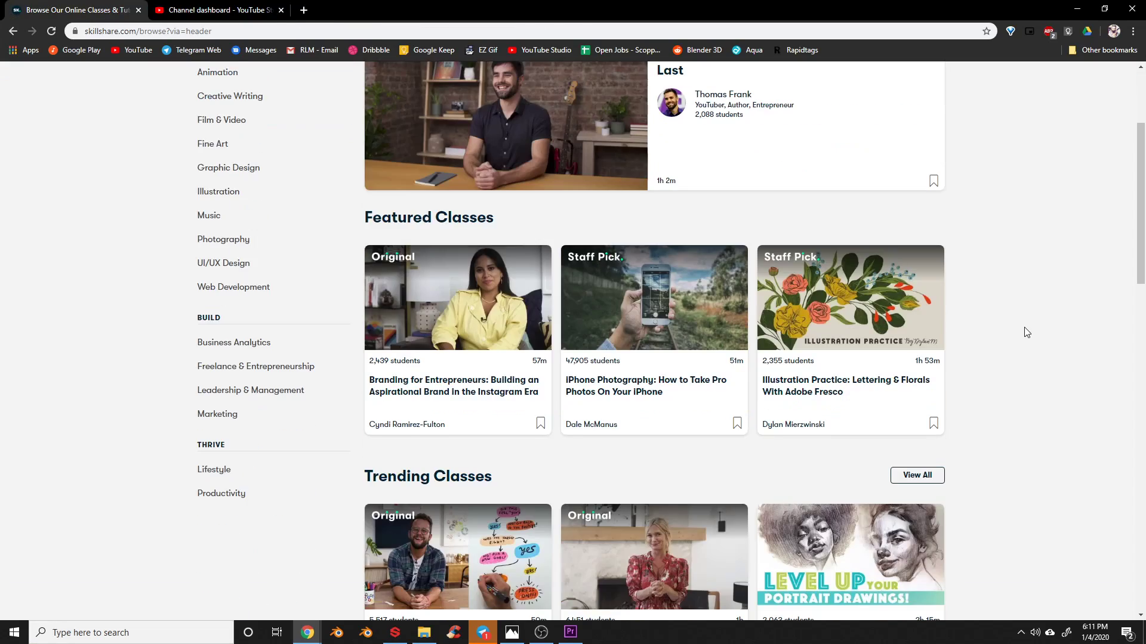
scroll(1026, 333, down, 4)
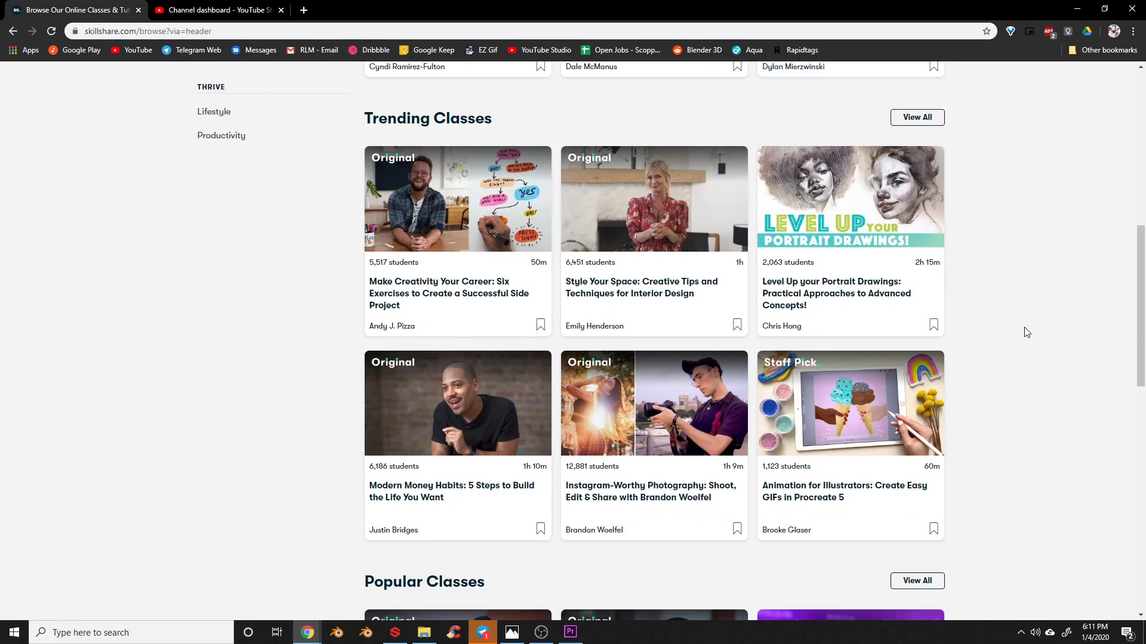
scroll(1027, 333, down, 5)
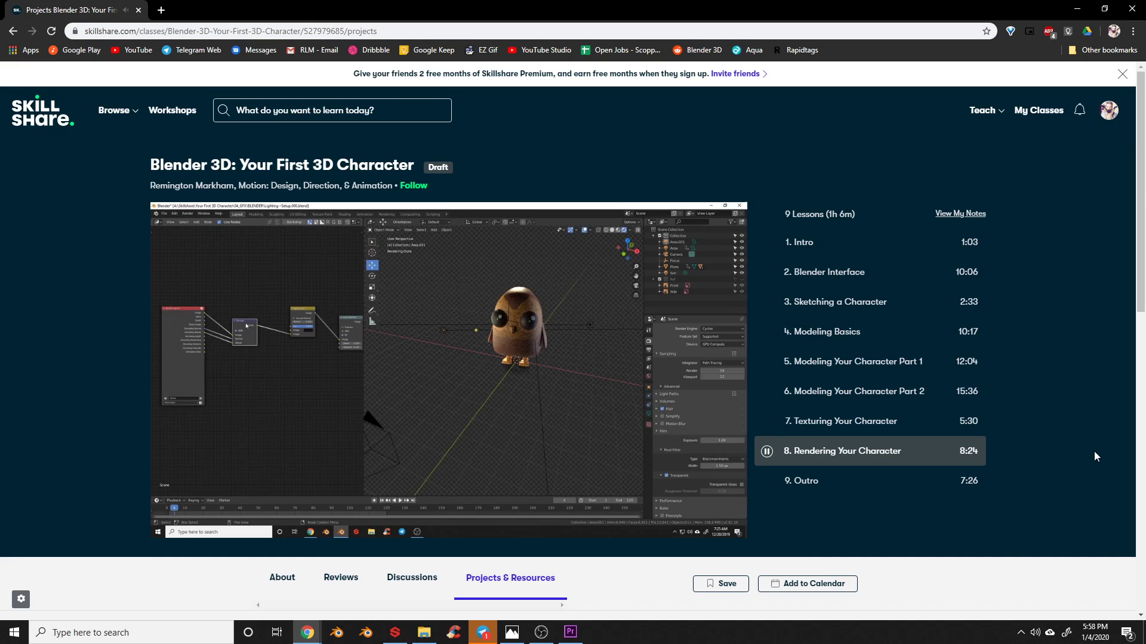
scroll(1094, 452, down, 4)
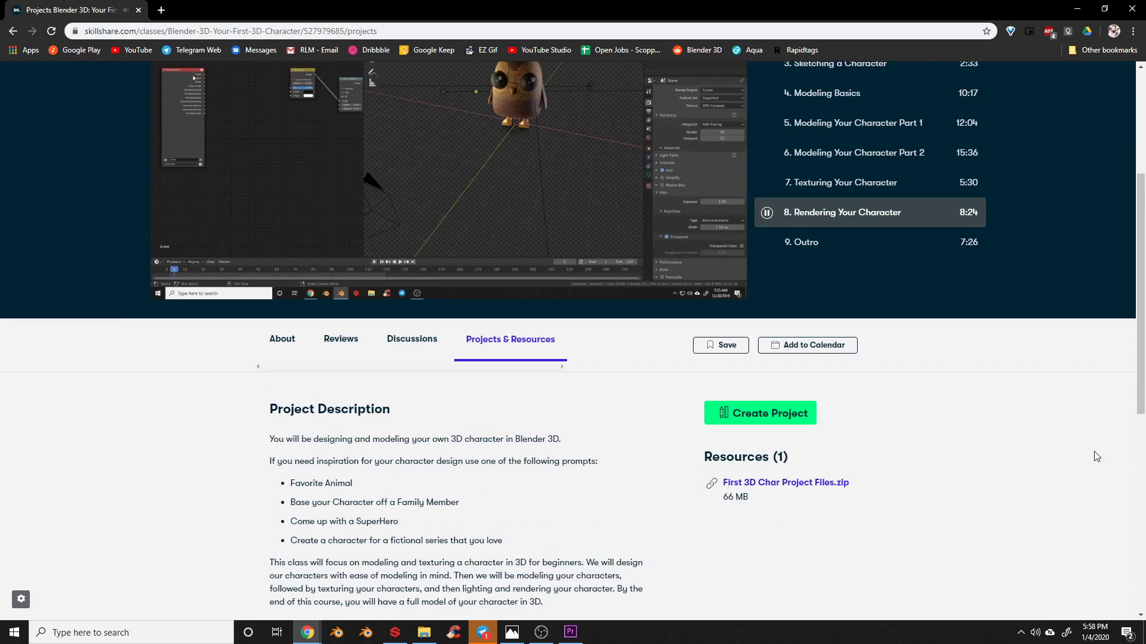
scroll(1095, 452, down, 2)
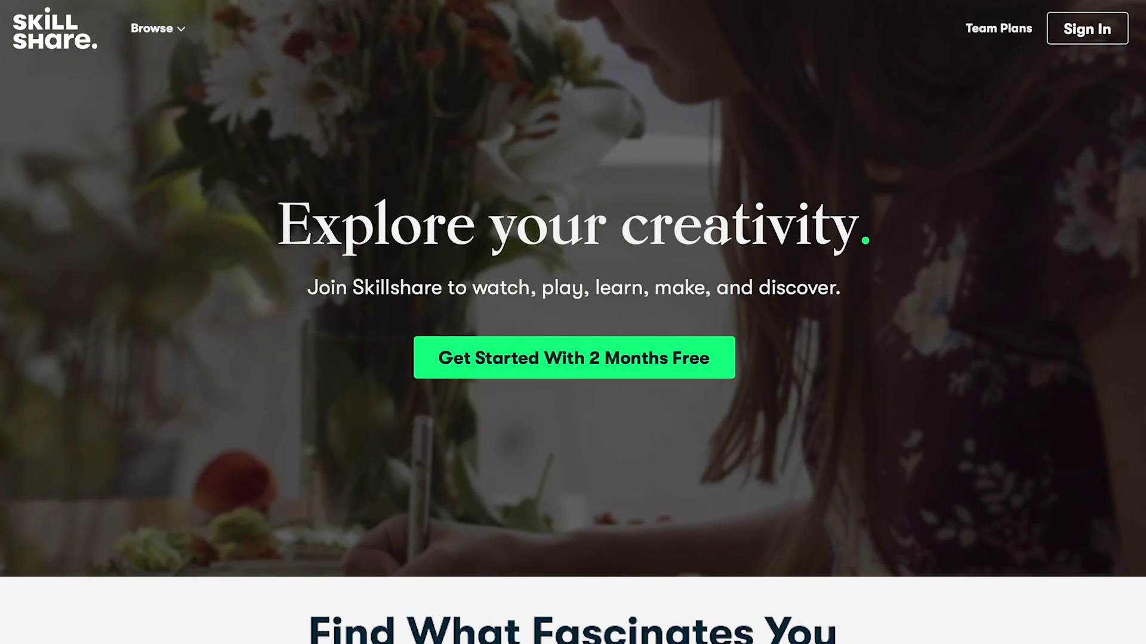
scroll(573, 322, down, 5)
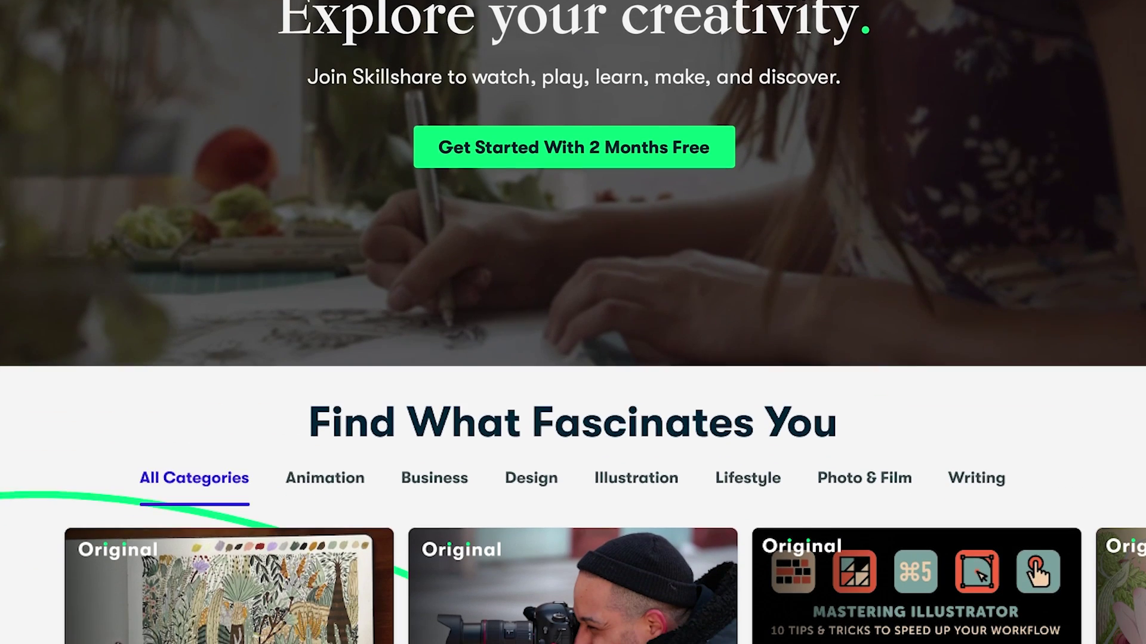
scroll(573, 323, down, 4)
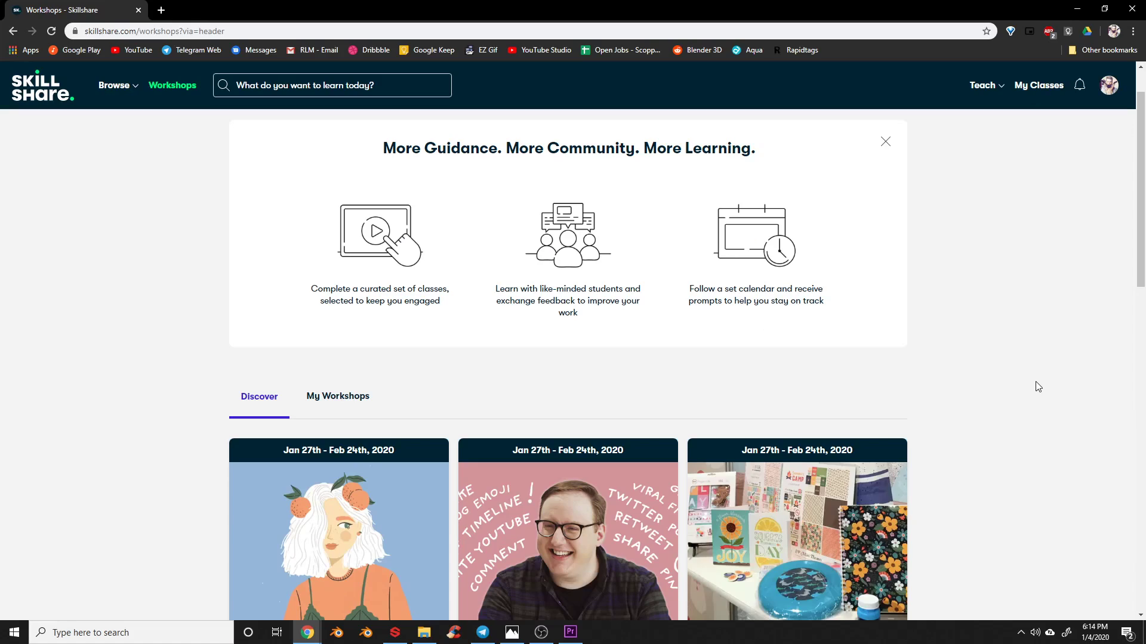
scroll(1036, 381, down, 2)
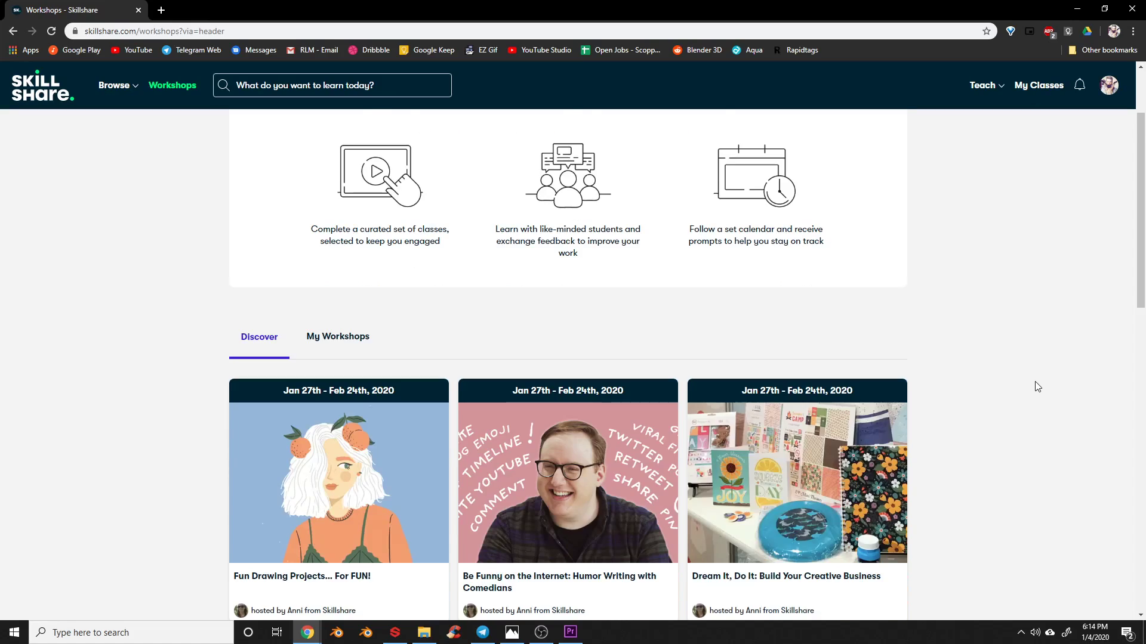
scroll(1037, 386, down, 4)
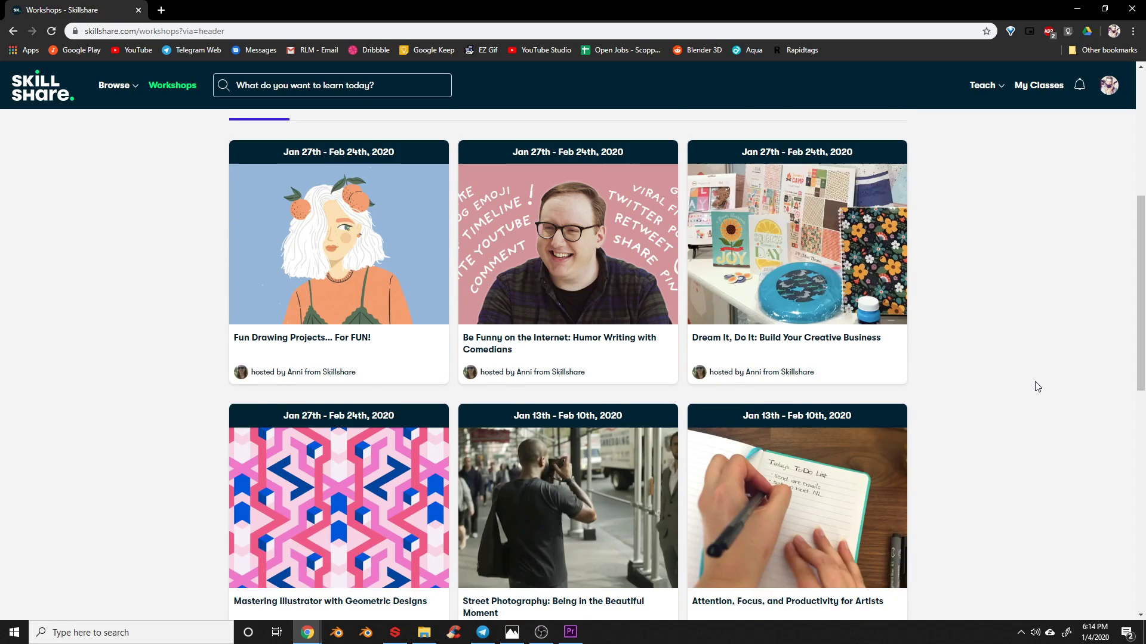
scroll(1037, 386, down, 5)
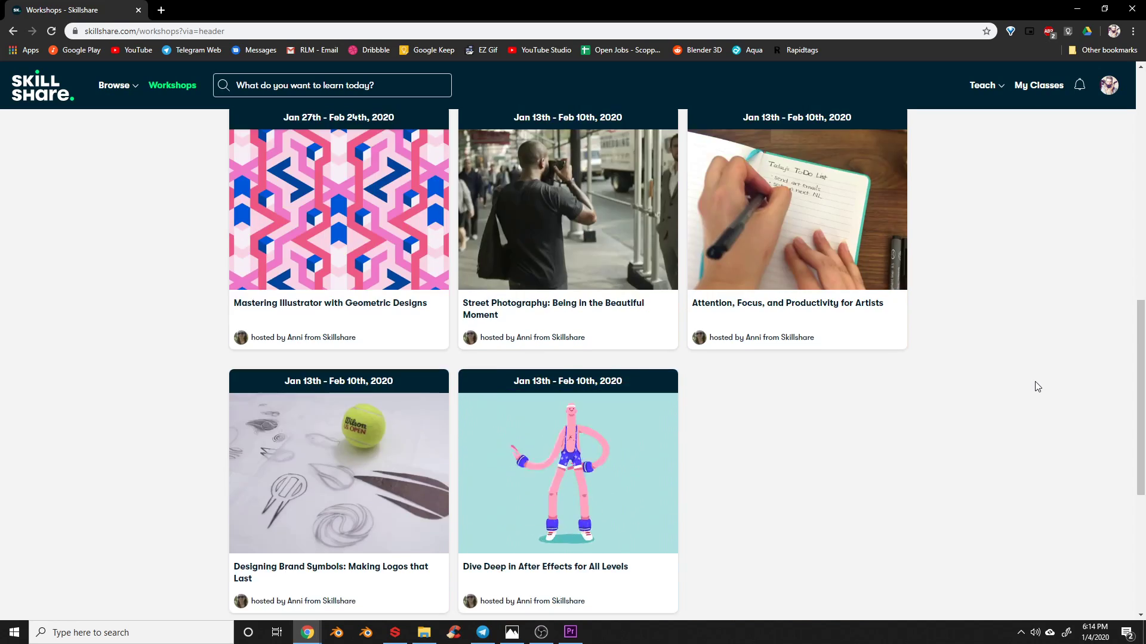
scroll(1036, 386, down, 1)
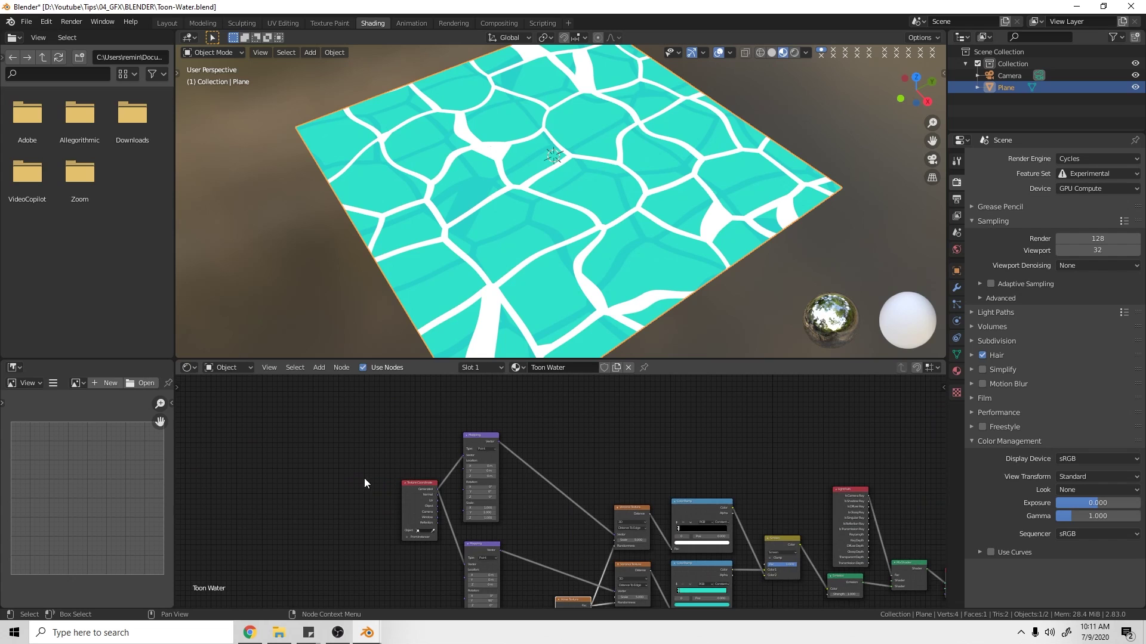
- Return to Blender and move the Texture Coordinate and both Mapping nodes together a little higher in the node tree
drag(354, 444, 501, 490)
middle_drag(566, 510, 560, 376)
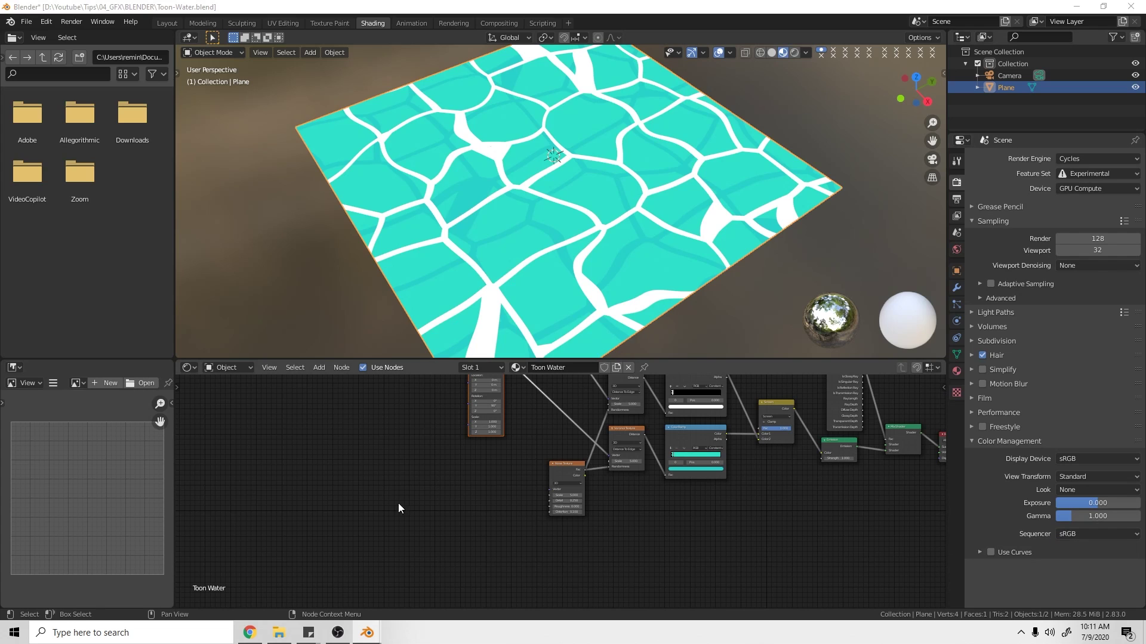
- Examine the lower Mapping node's location, rotation and scale settings and the water pattern across the whole plane
scroll(454, 492, up, 2)
shift+middle_drag(419, 461, 461, 566)
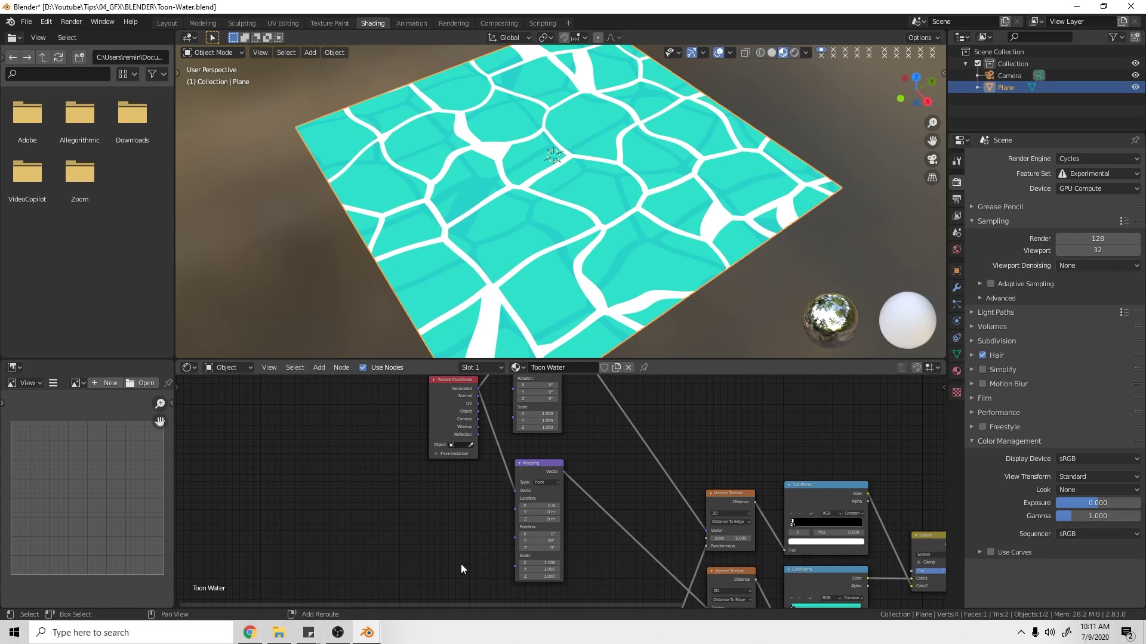
scroll(465, 567, up, 4)
shift+middle_drag(570, 566, 560, 539)
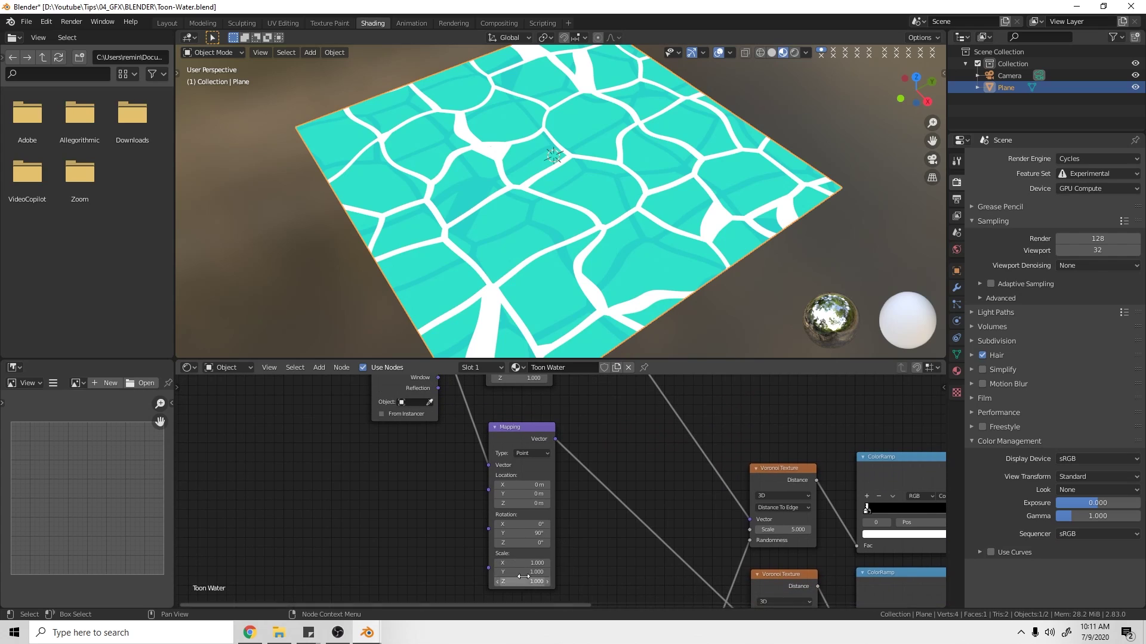
middle_drag(523, 463, 539, 502)
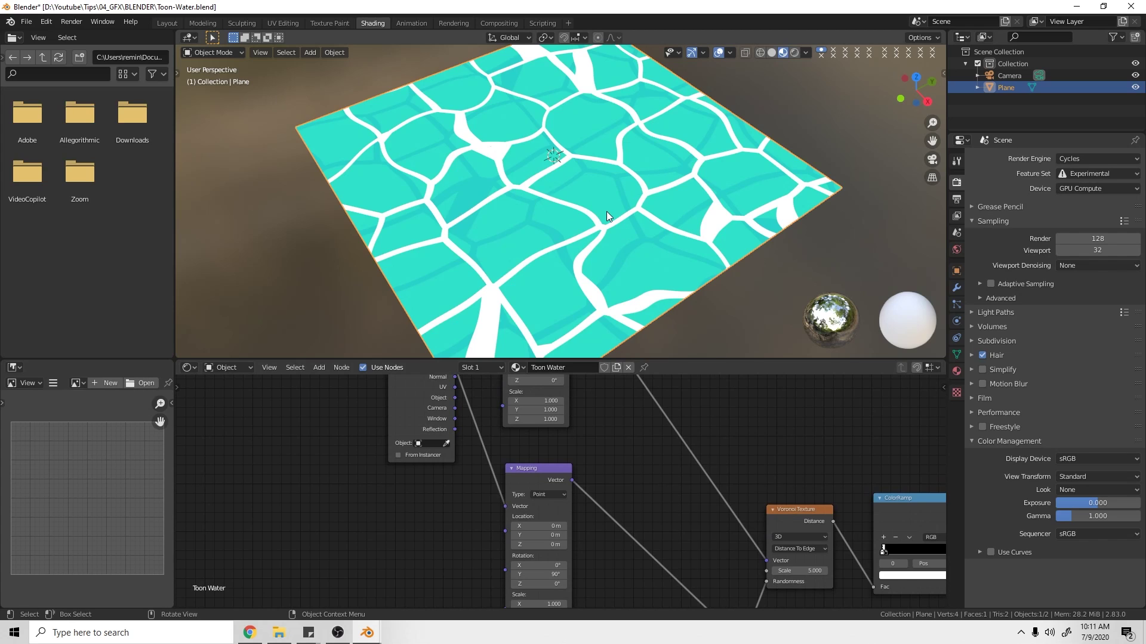
scroll(606, 212, down, 5)
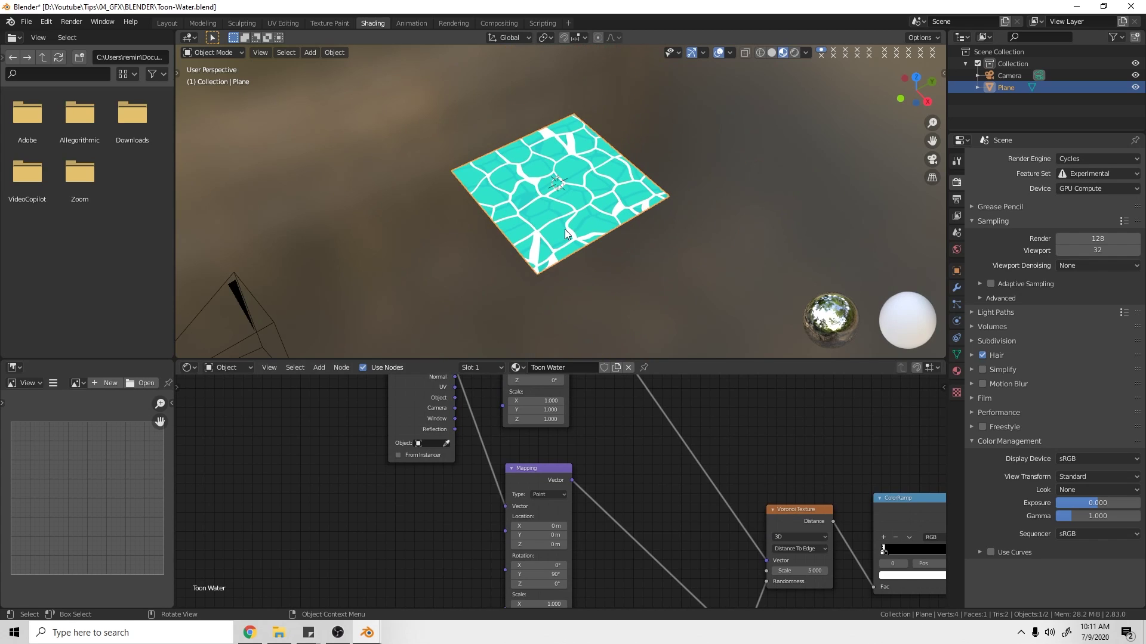
scroll(565, 229, up, 4)
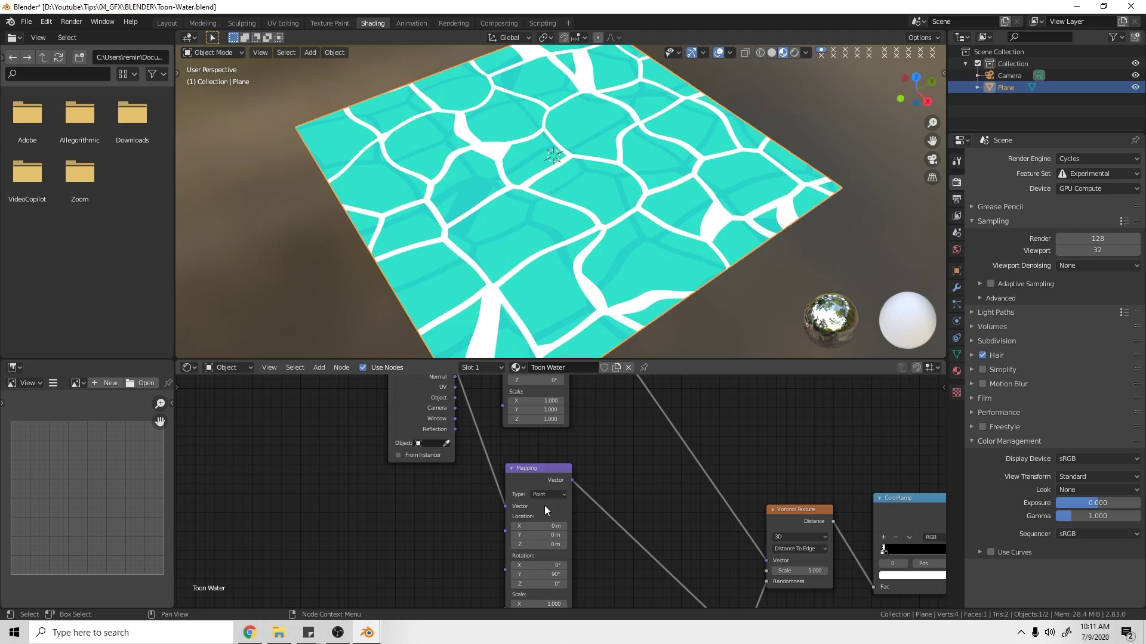
- Add a Value node and place it to the left of the lower Mapping node
middle_drag(547, 519, 556, 401)
middle_drag(496, 444, 517, 473)
middle_drag(618, 499, 615, 492)
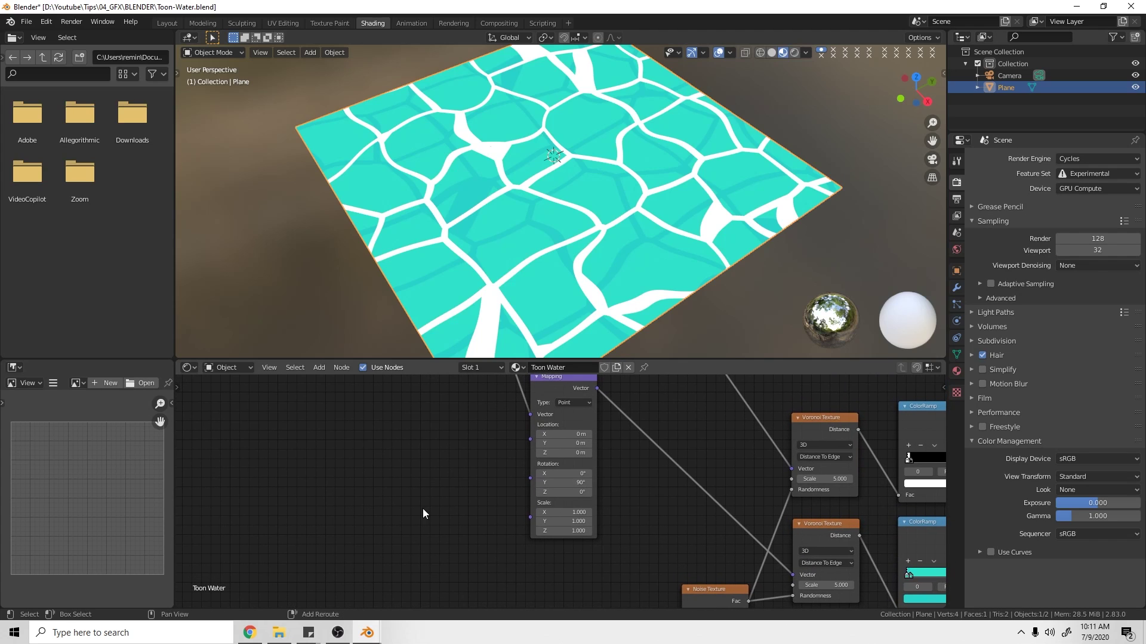
key(shift+a)
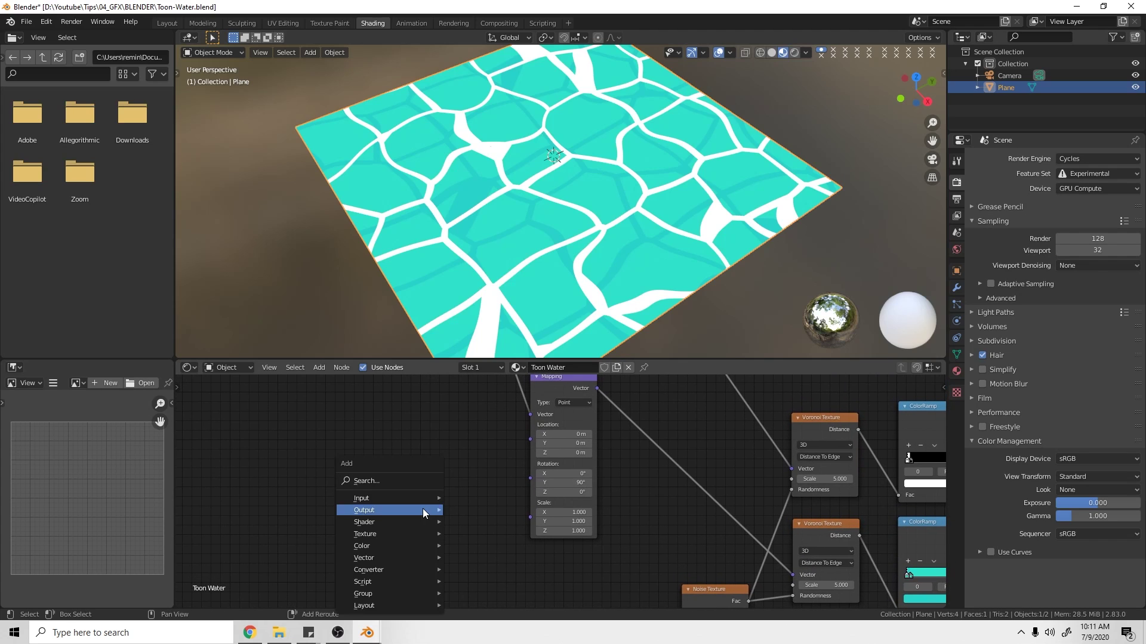
click(435, 481)
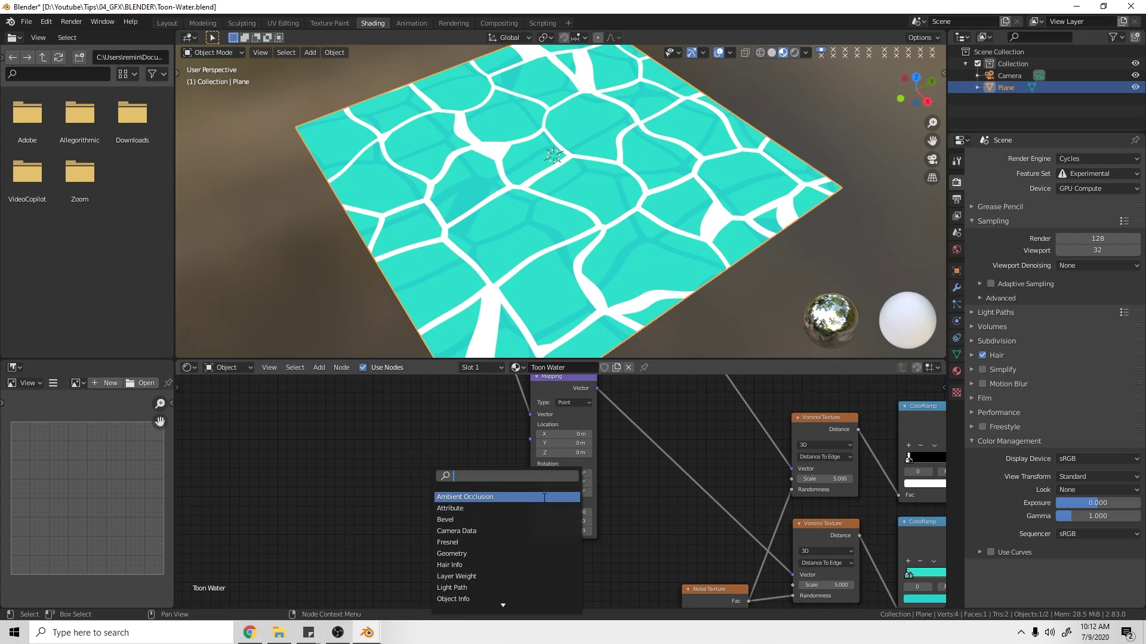
text(value)
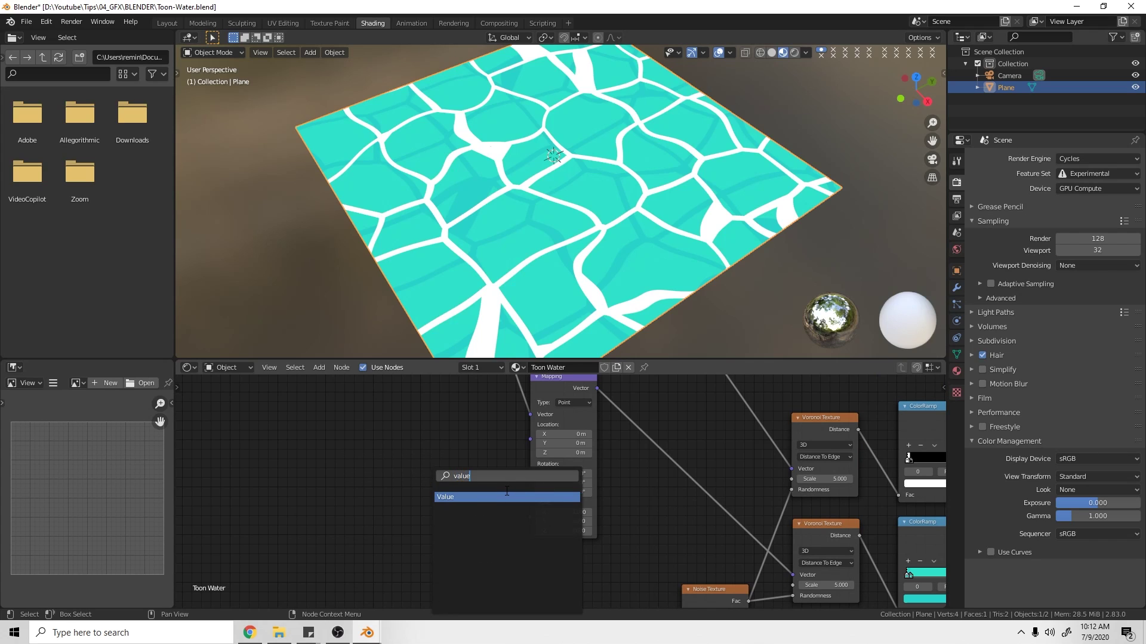
key(Return)
click(479, 496)
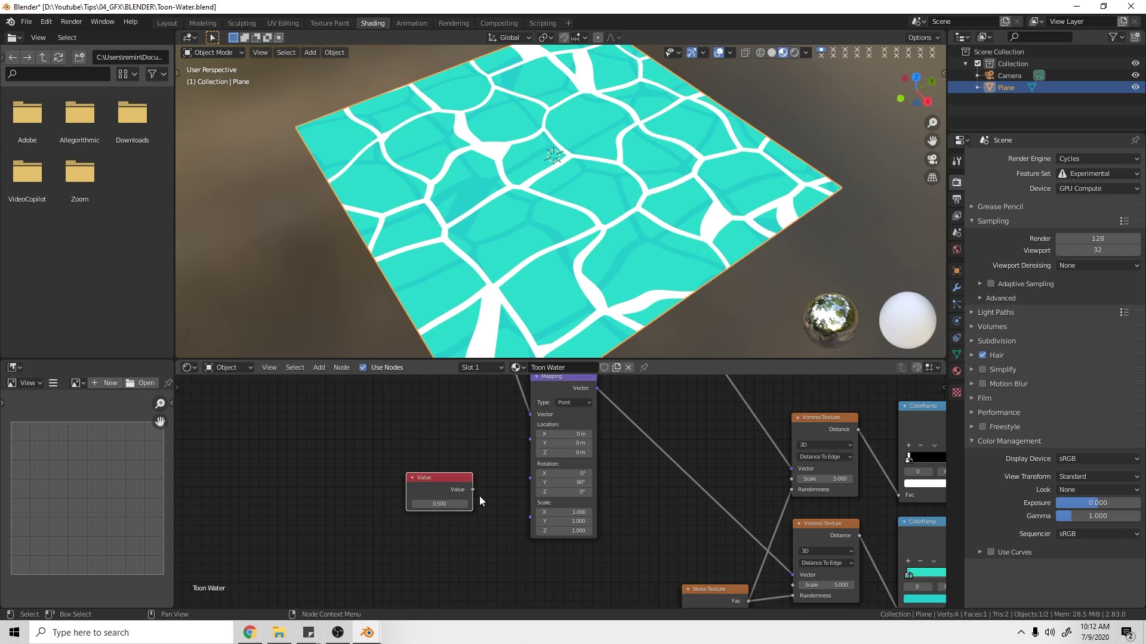
- Connect the Value node to the Scale inputs of both Mapping nodes and set the value to 1
scroll(480, 489, down, 2)
middle_drag(479, 481, 478, 525)
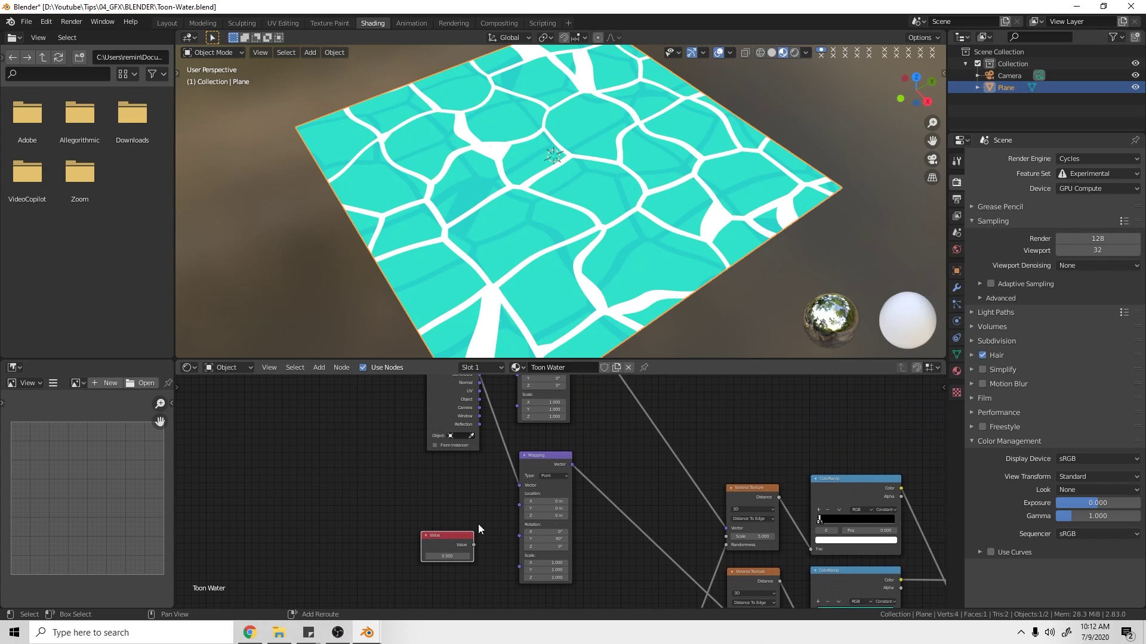
drag(476, 545, 517, 394)
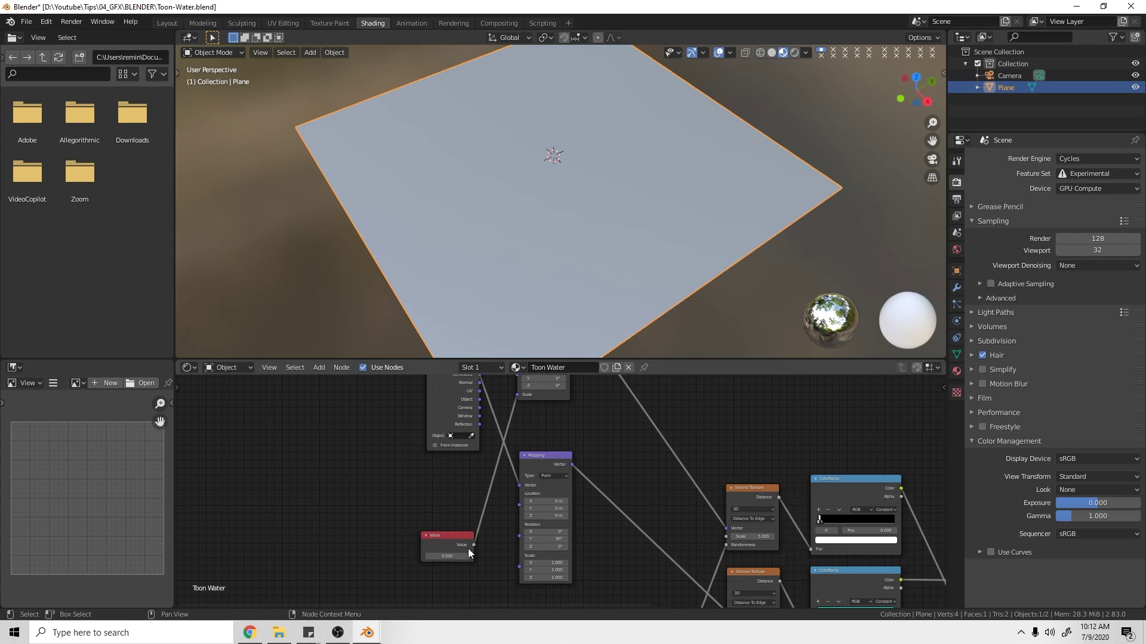
drag(473, 544, 519, 566)
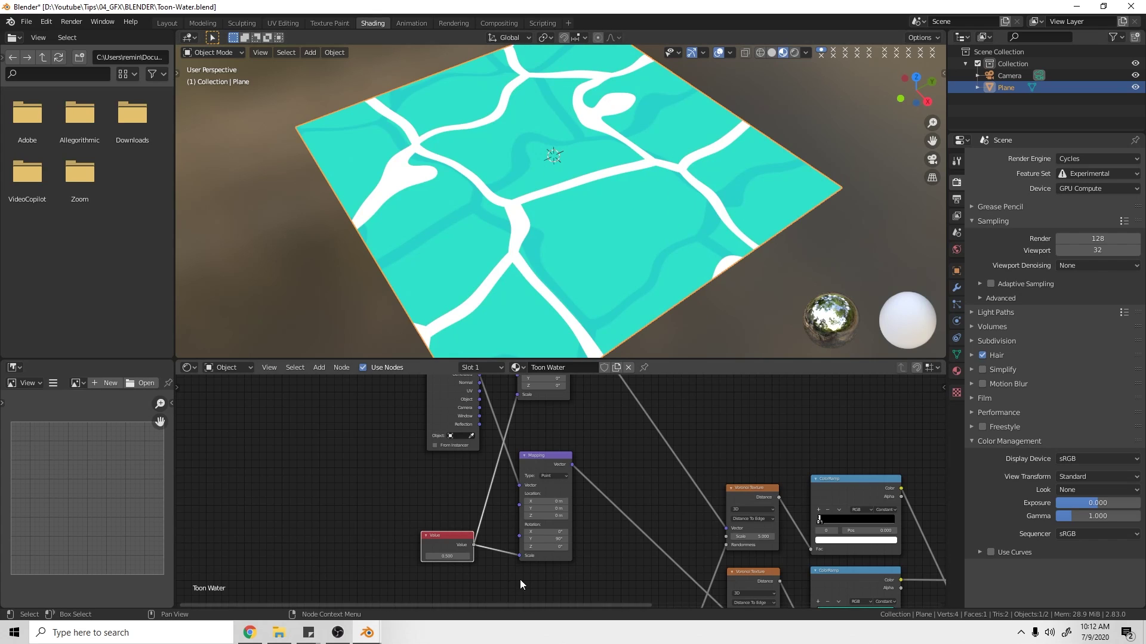
key(Return)
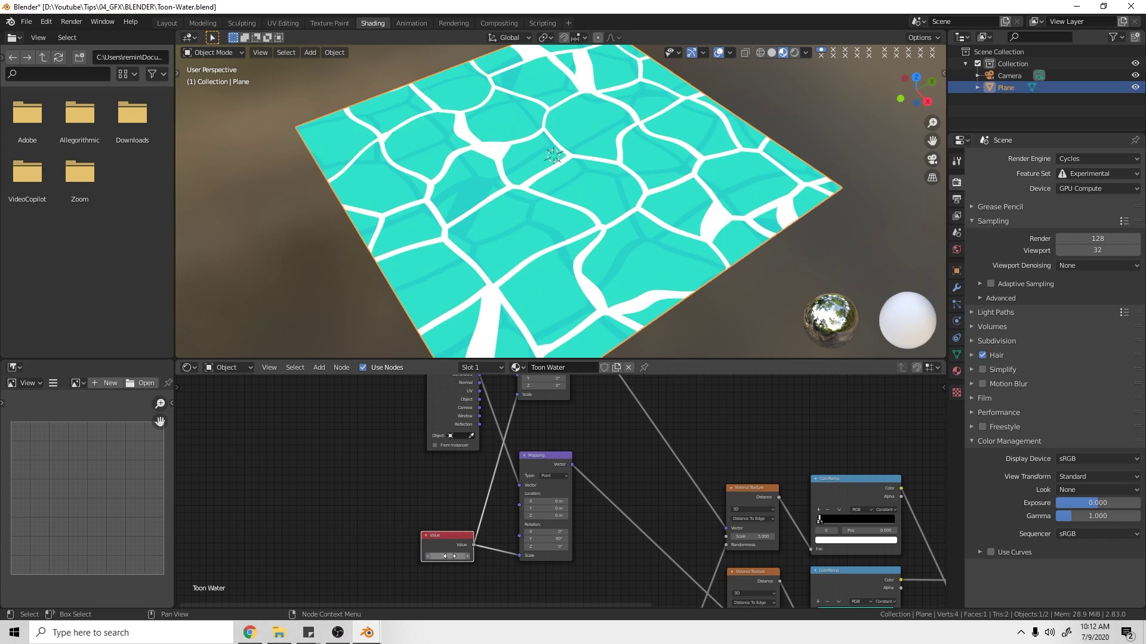
- Try smaller and larger numbers in the Value node to test the shared mapping scale, and restore it to 1
middle_drag(582, 594, 590, 527)
click(431, 474)
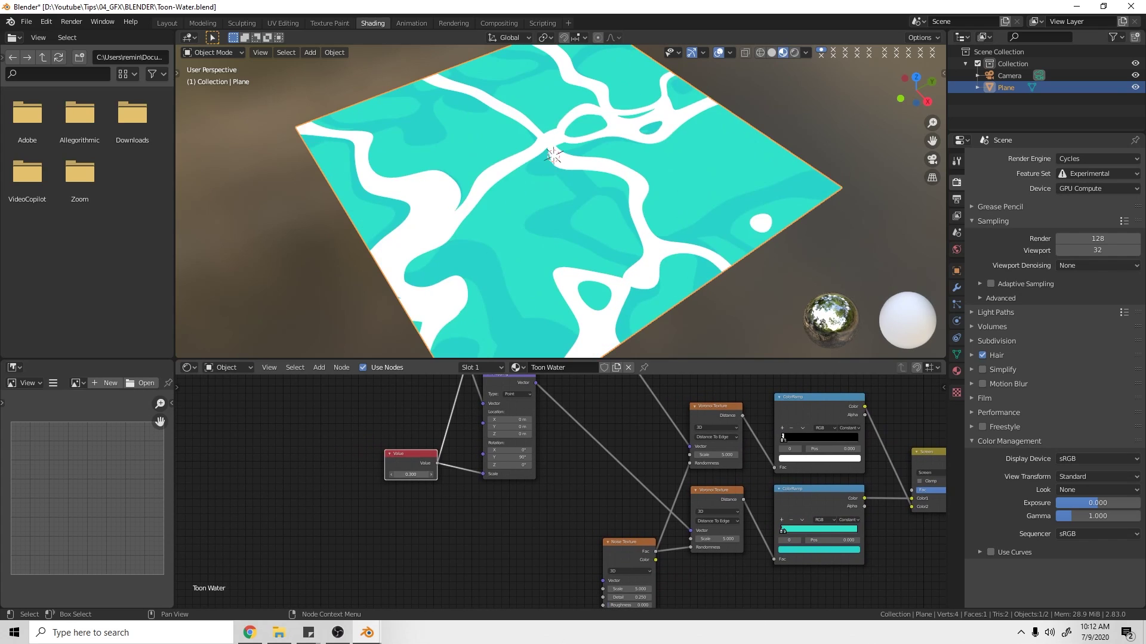
drag(410, 474, 644, 475)
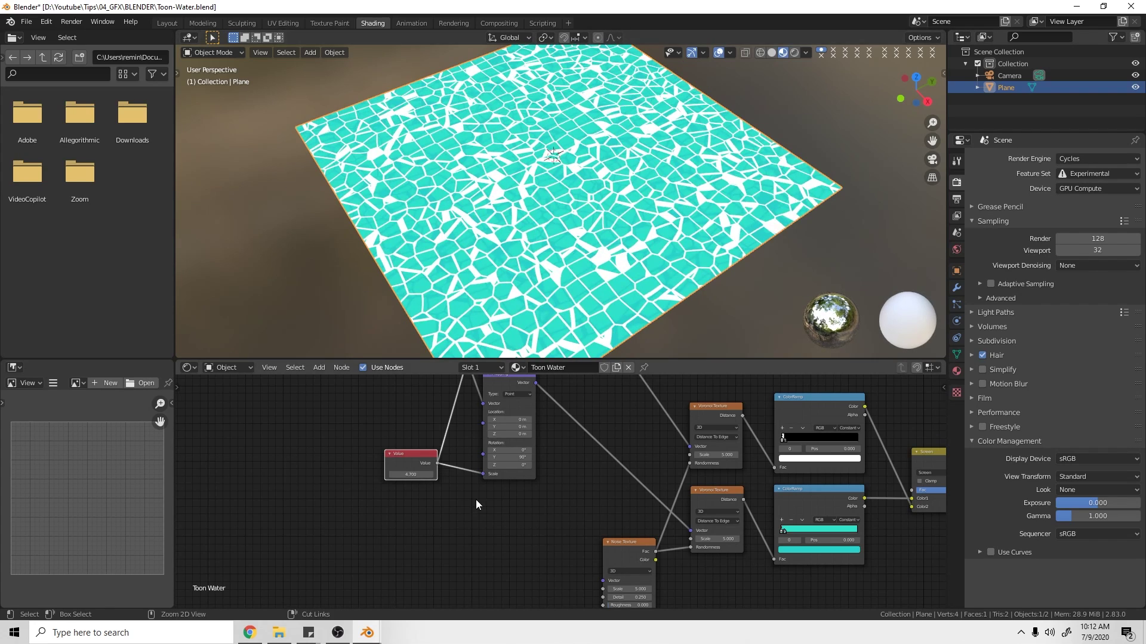
key(ctrl+z)
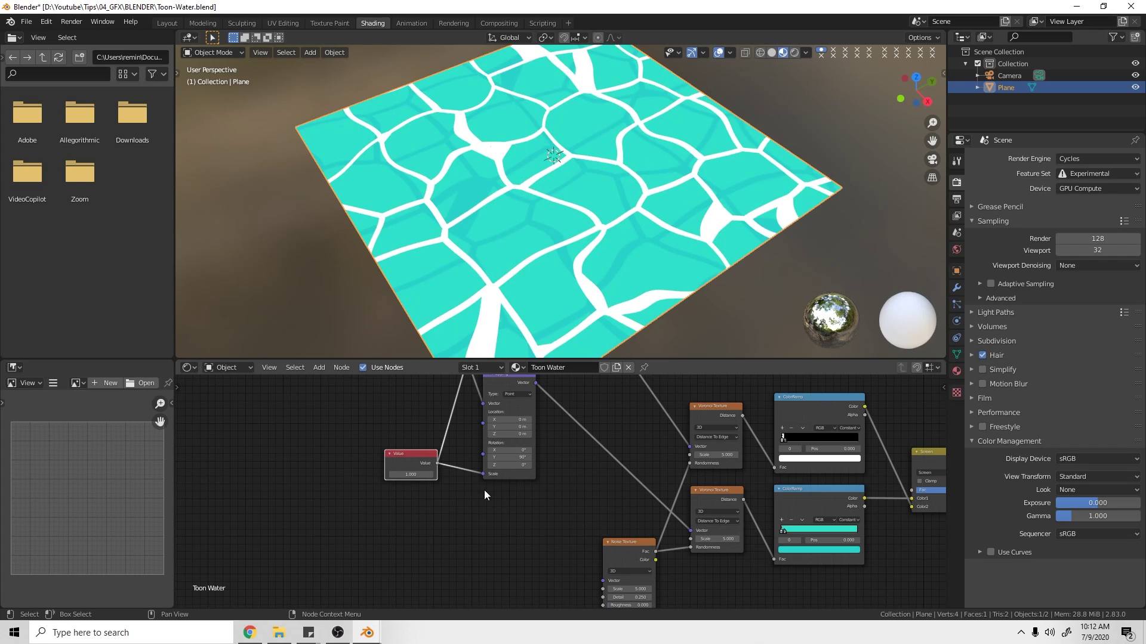
- Move the Value node a little lower and shift the Noise Texture node slightly up and to the left
drag(412, 454, 405, 490)
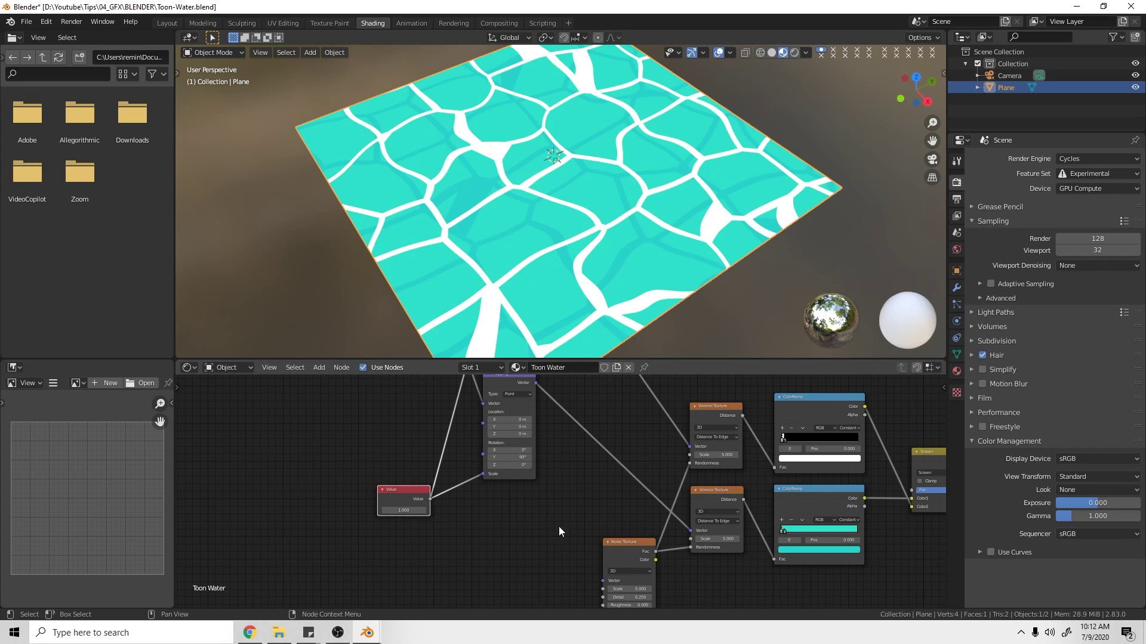
middle_drag(583, 545, 589, 488)
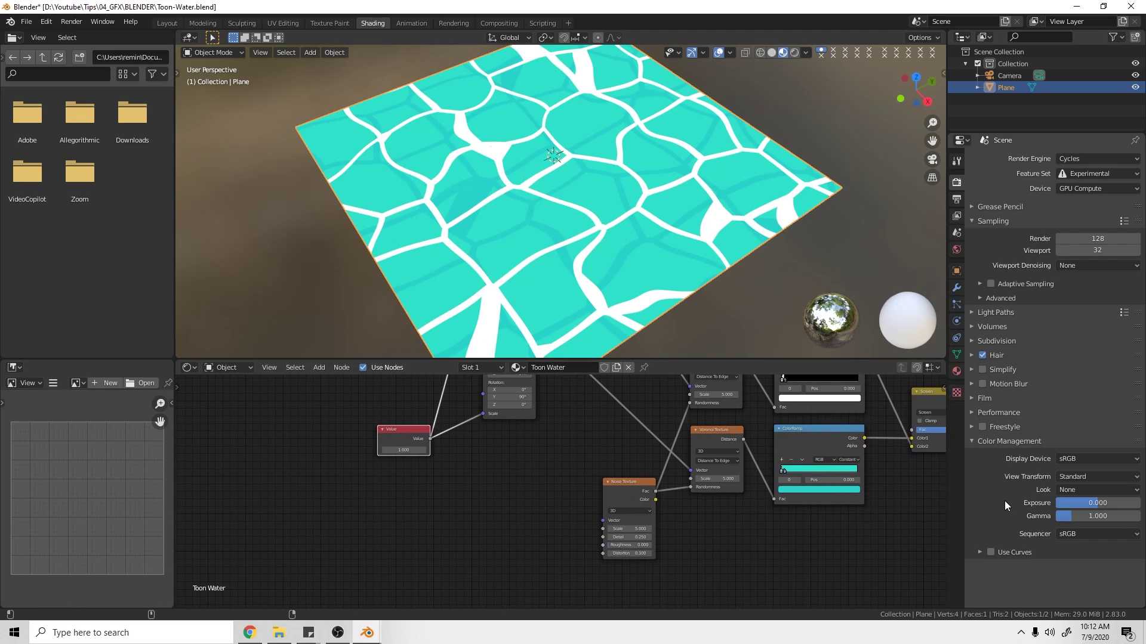
middle_drag(769, 508, 732, 510)
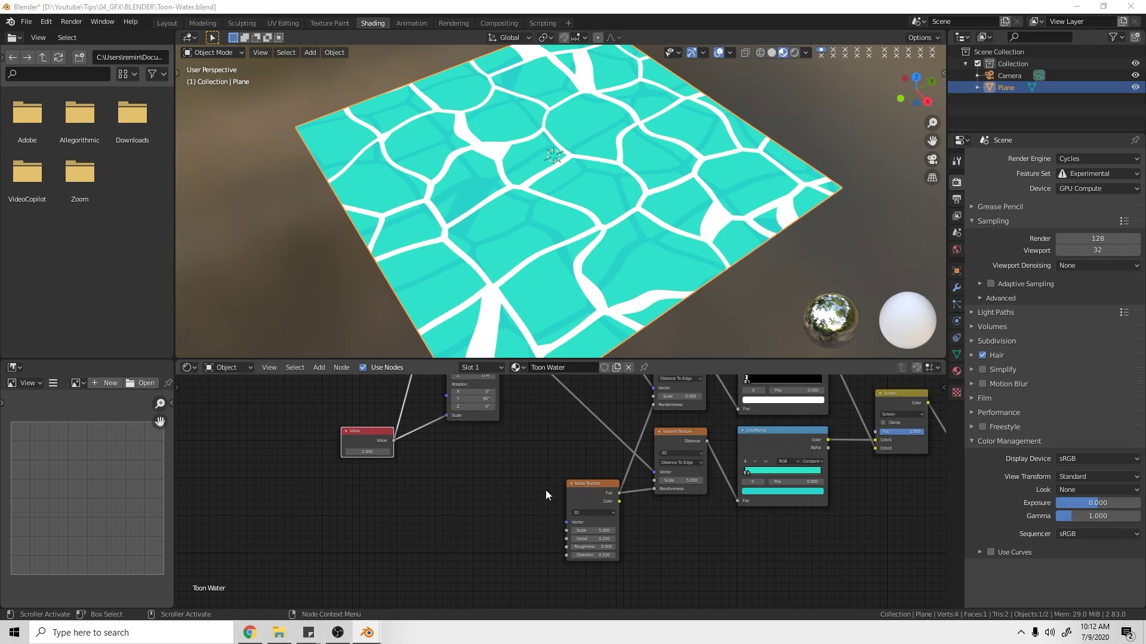
middle_drag(545, 489, 568, 532)
drag(619, 528, 611, 505)
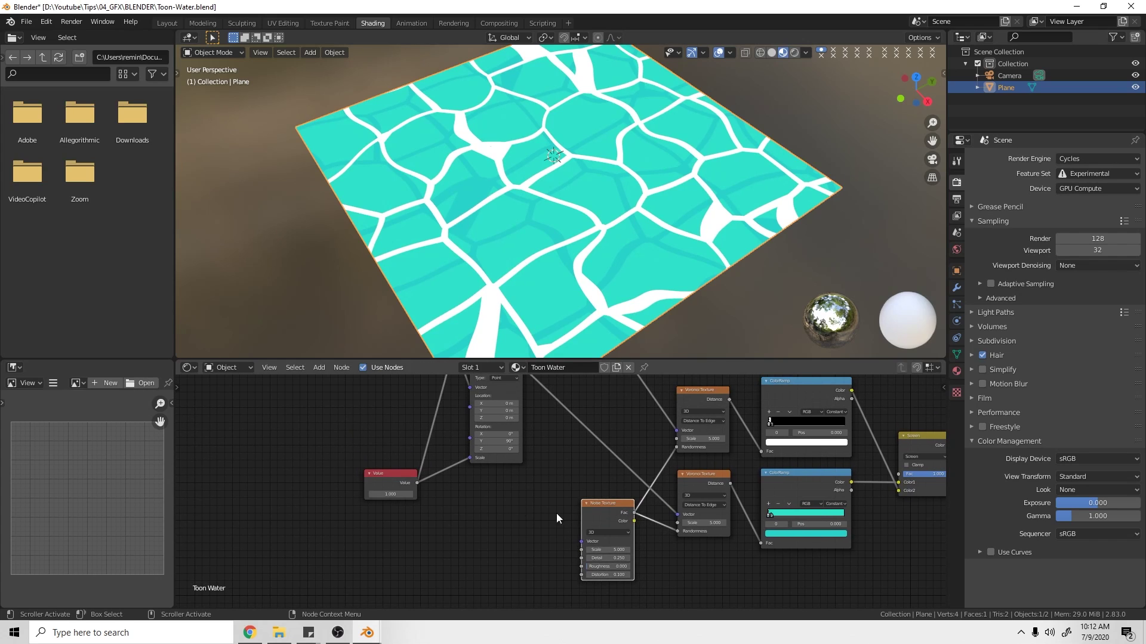
- Add a Math node between the Value and Noise Texture nodes and set its operation to Multiply
middle_drag(502, 503, 528, 488)
scroll(519, 442, up, 1)
scroll(518, 438, up, 2)
click(509, 506)
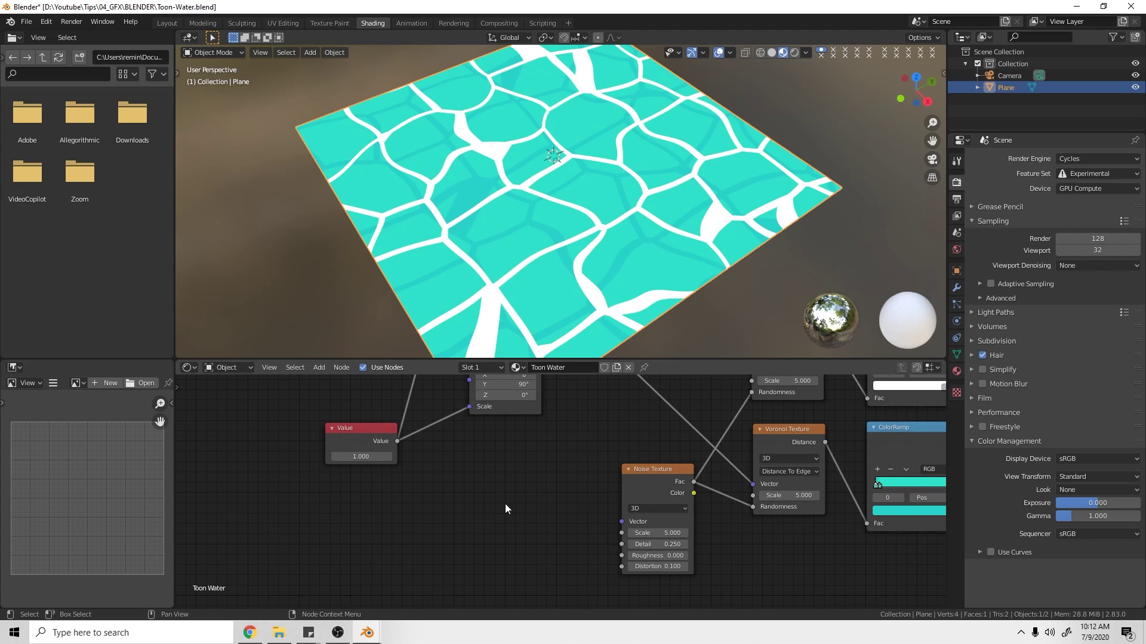
key(shift+a)
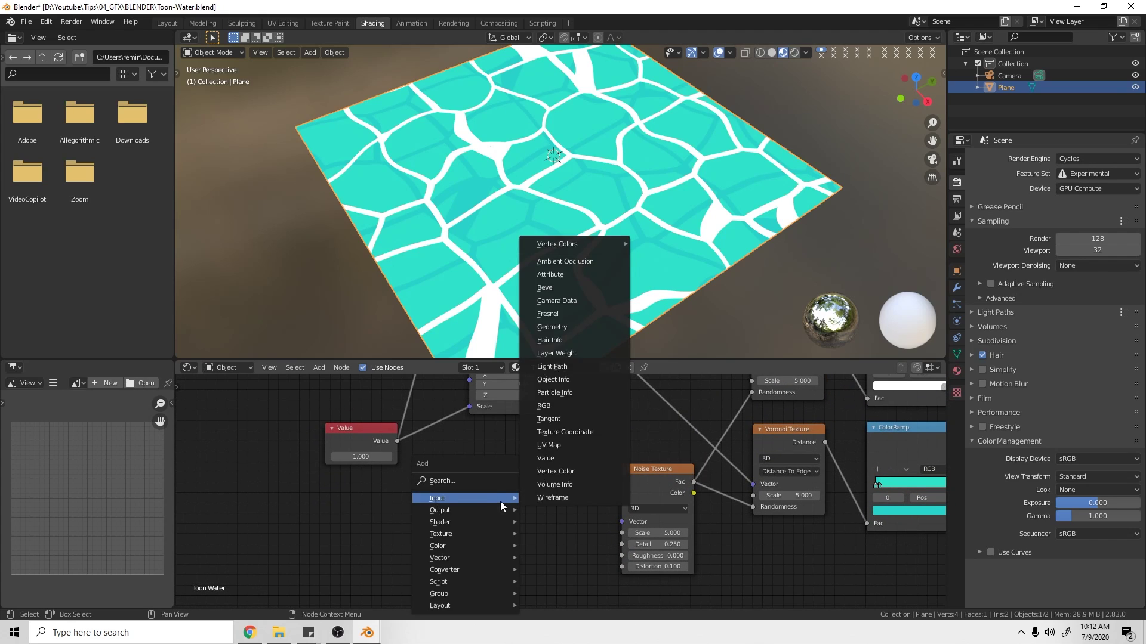
click(493, 481)
text(add)
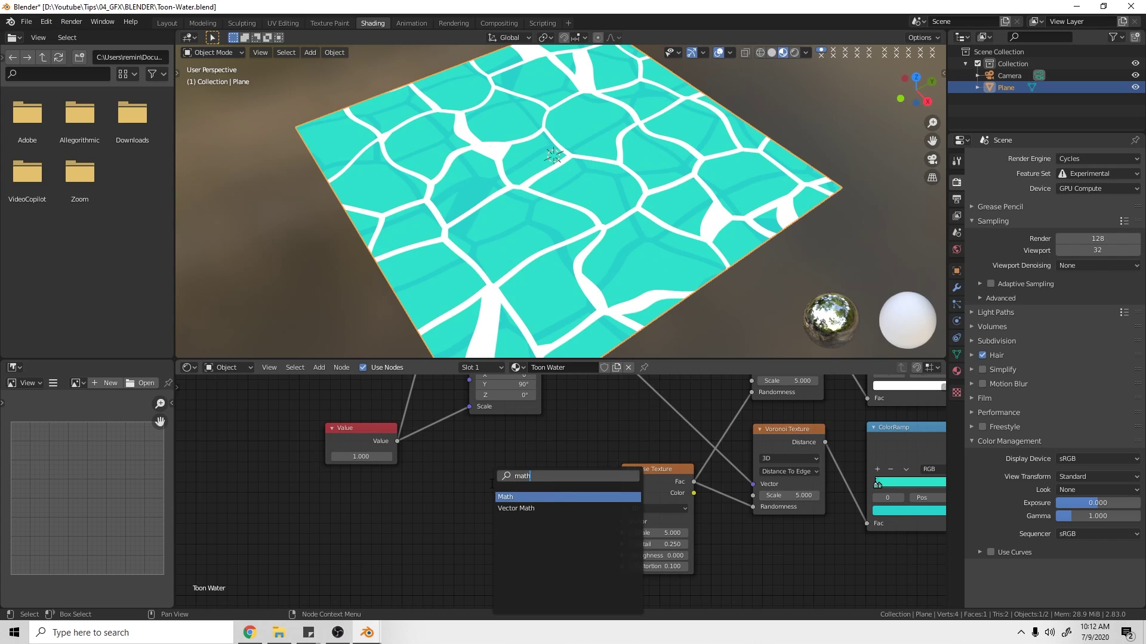
key(Return)
click(456, 454)
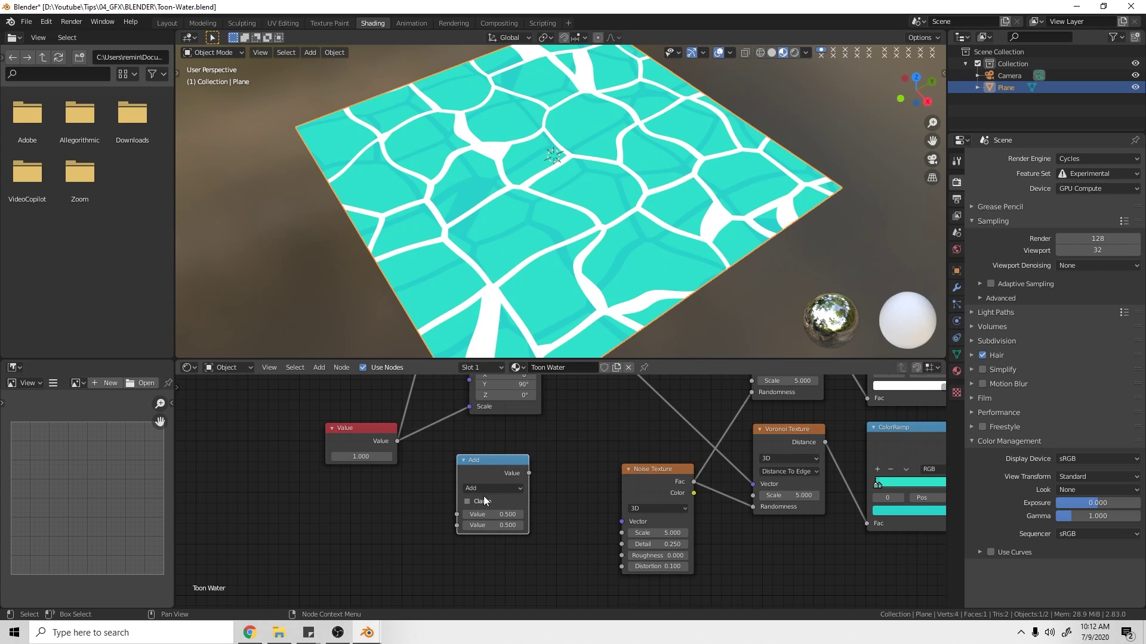
click(506, 487)
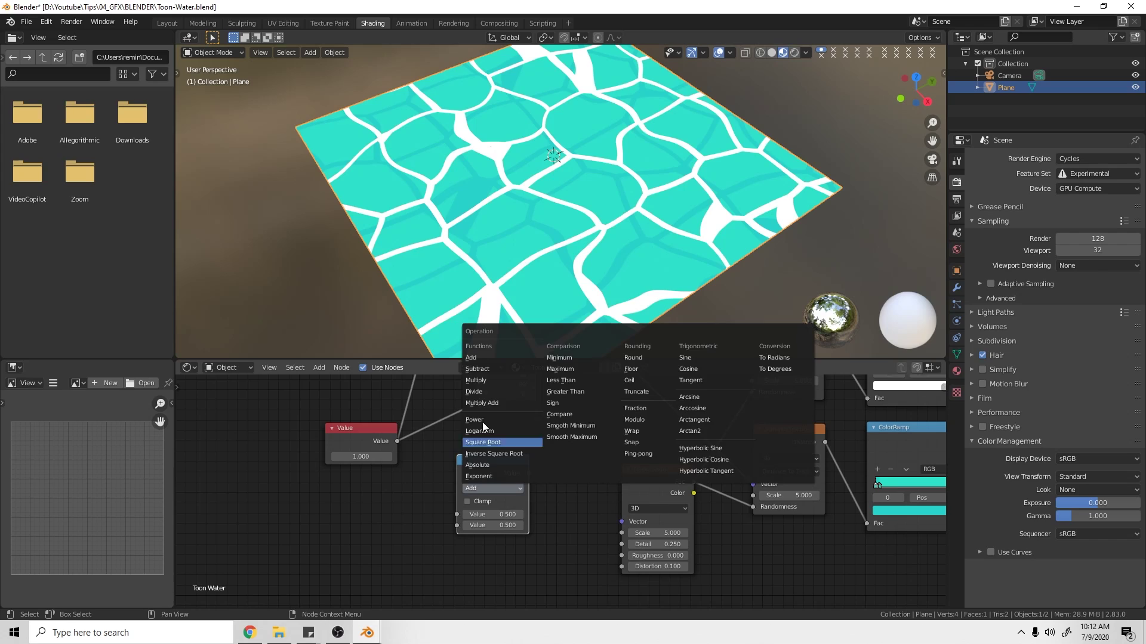
click(481, 381)
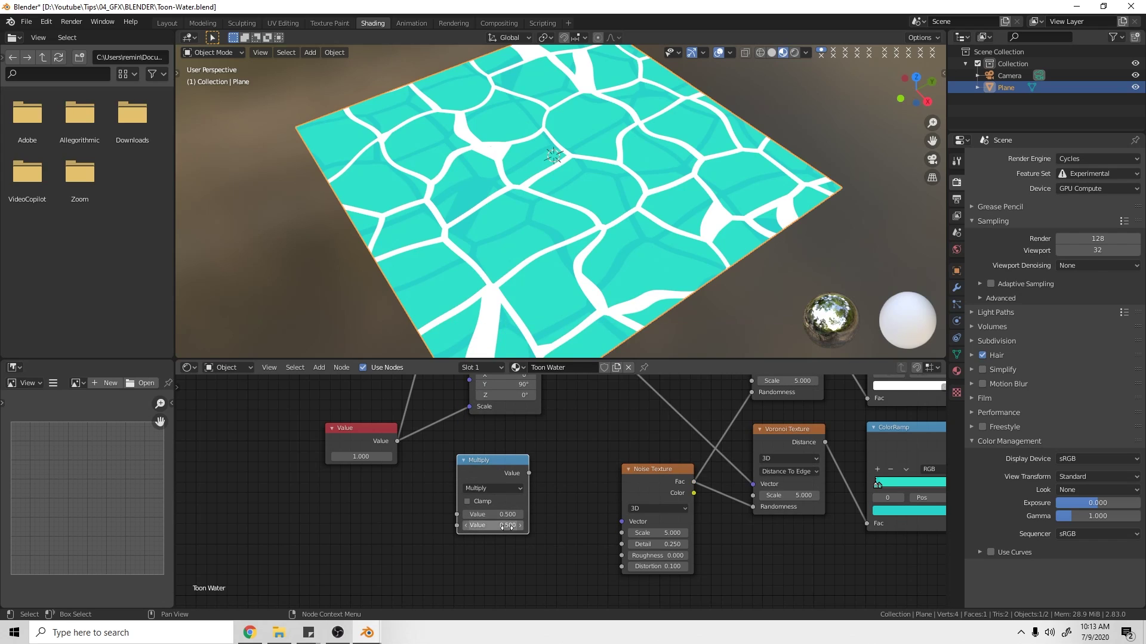
- Reposition the Value and Multiply nodes further left to leave room in front of the Noise Texture
middle_drag(507, 526, 587, 491)
scroll(639, 489, down, 3)
drag(529, 453, 519, 440)
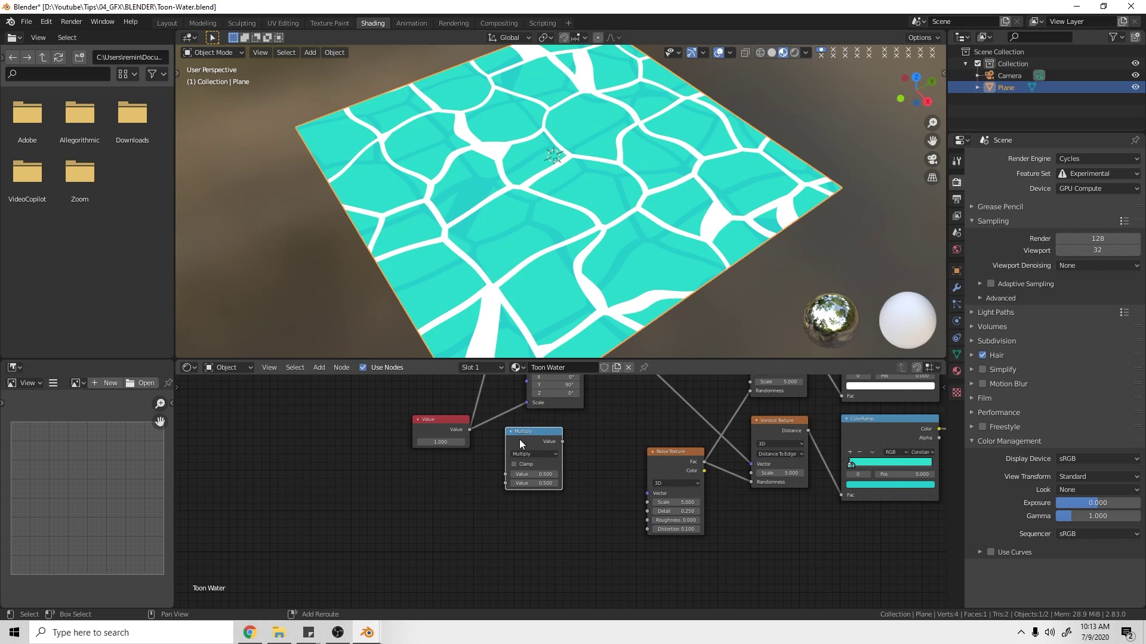
middle_drag(520, 439, 548, 456)
drag(389, 427, 586, 513)
drag(566, 451, 528, 439)
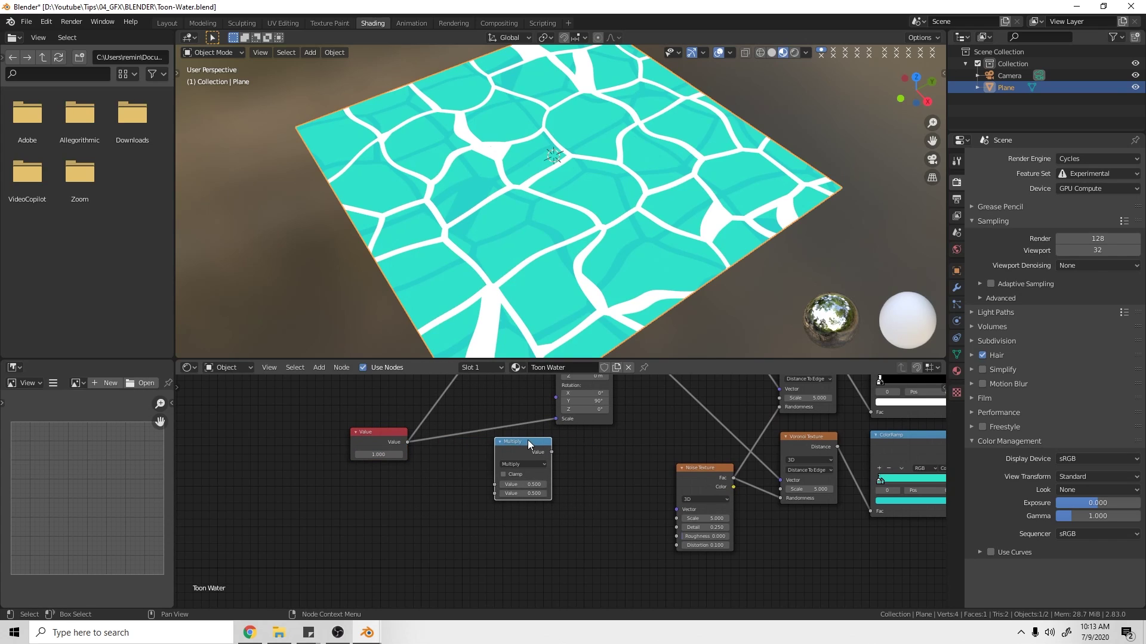
- Duplicate the Multiply node twice, placing one copy below it and the other to the right of that copy
key(shift+d)
click(529, 513)
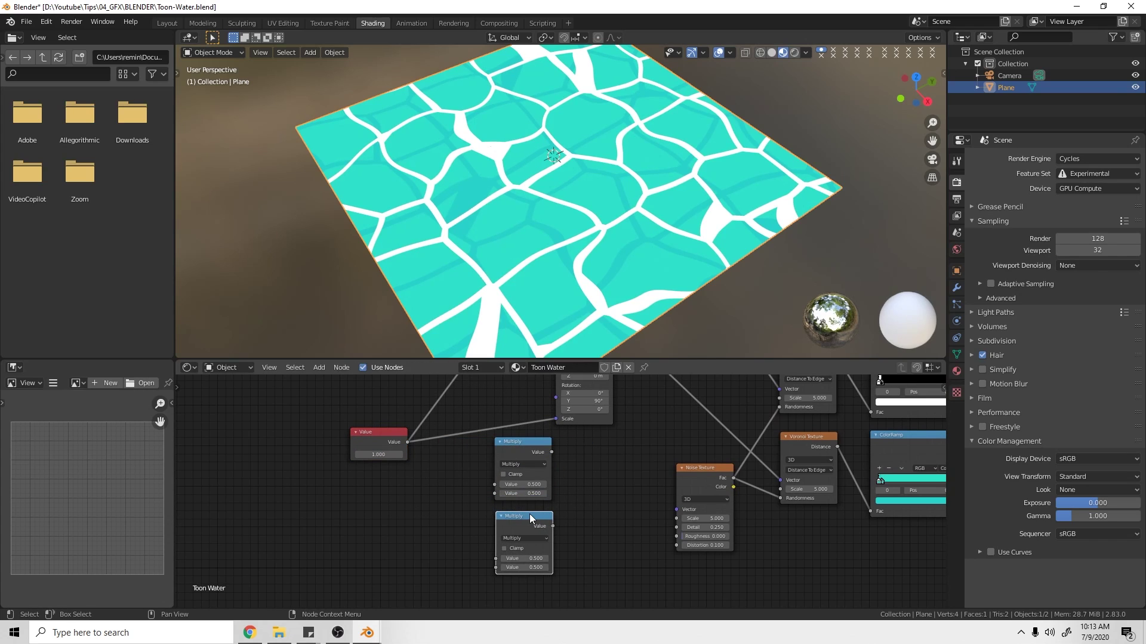
key(shift+d)
click(604, 514)
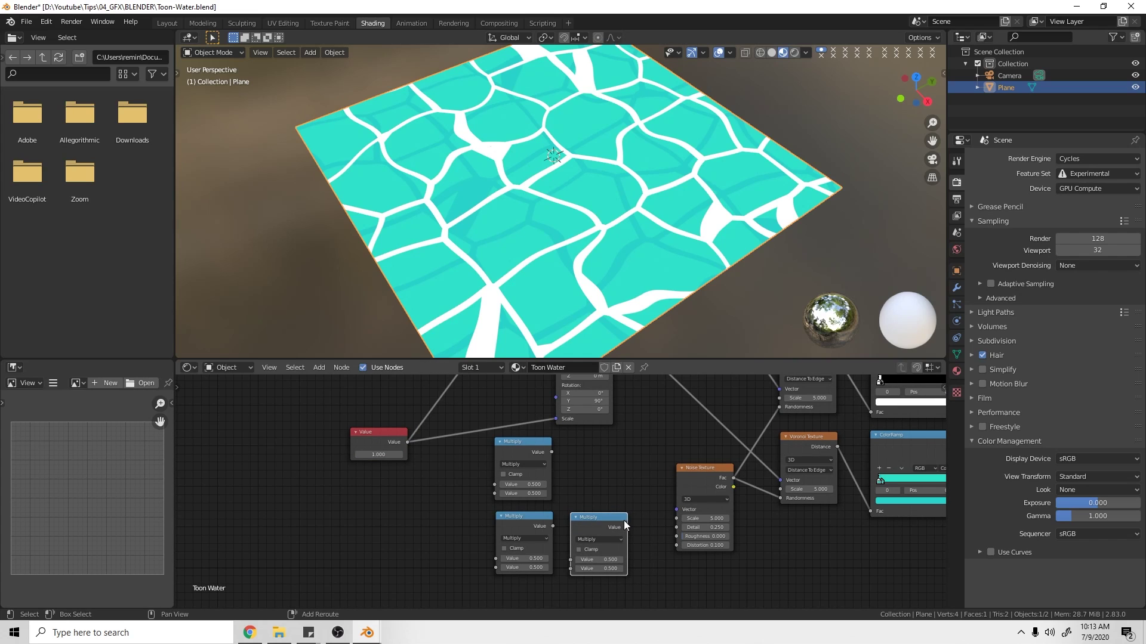
- Connect the Value node's output to the first input of the upper and the lower-left Multiply nodes
middle_drag(622, 528, 625, 564)
scroll(608, 478, up, 2)
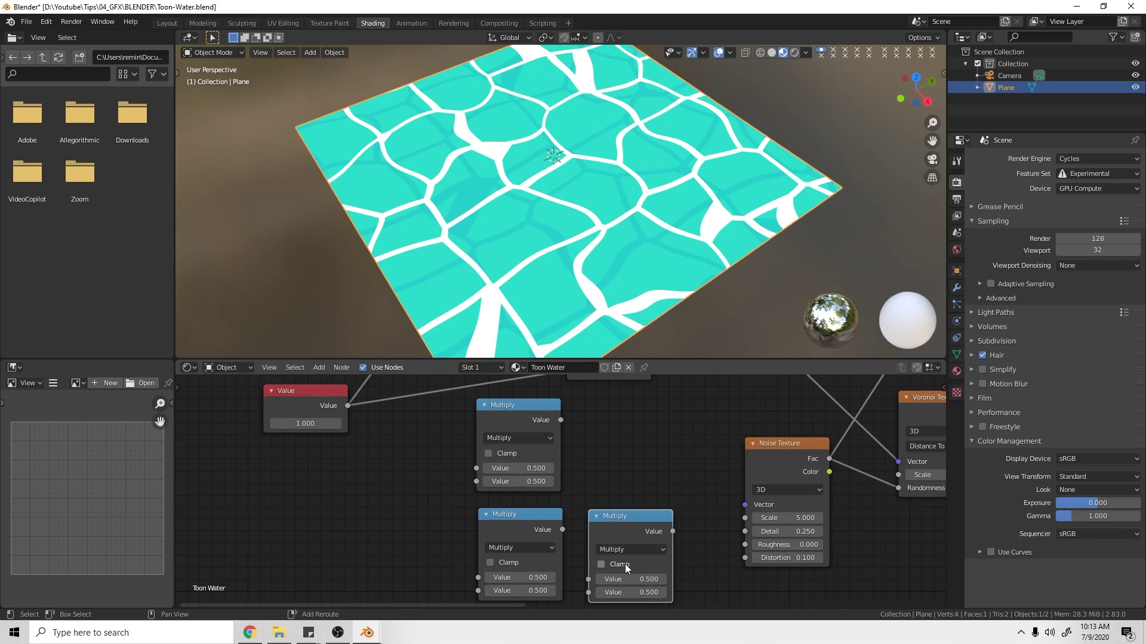
drag(346, 405, 477, 469)
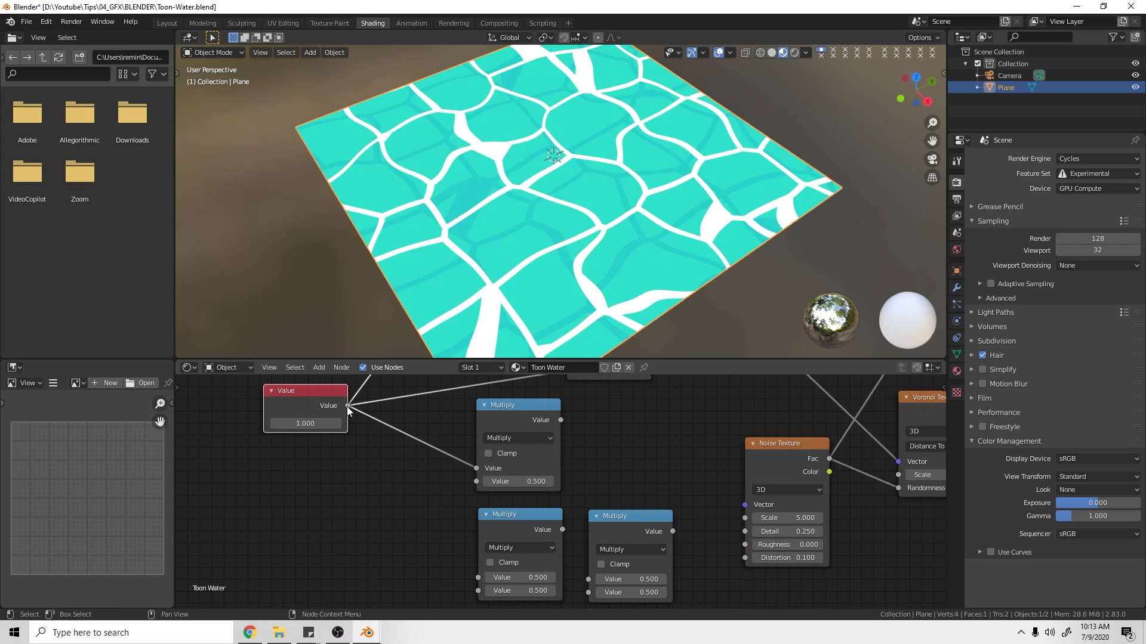
drag(346, 407, 476, 581)
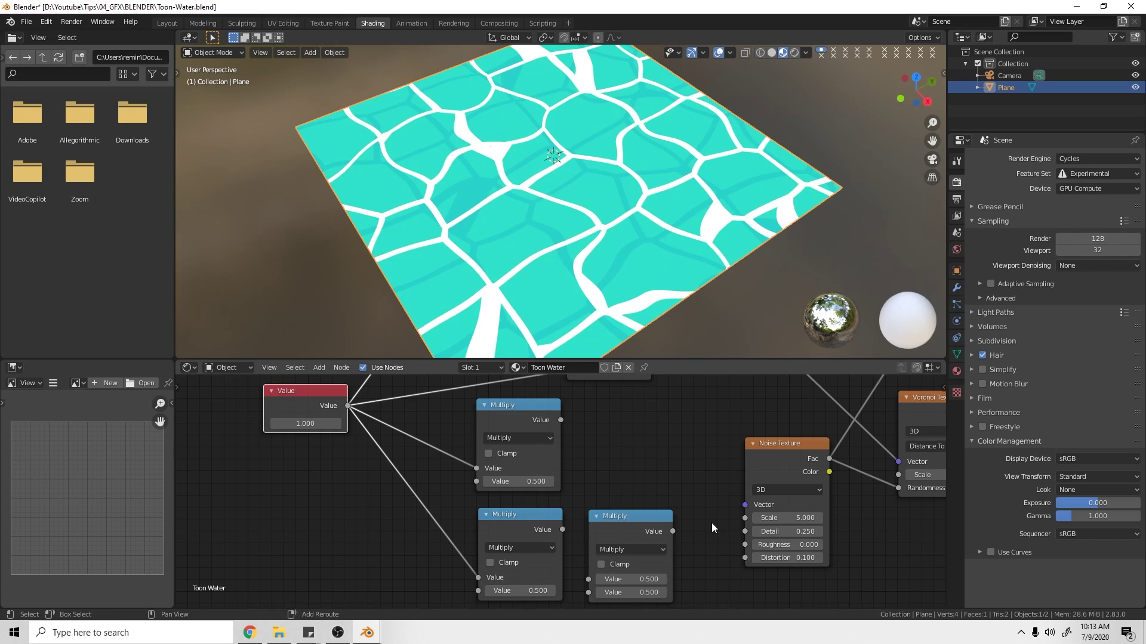
- Move the third Multiply node slightly right and feed the lower-left Multiply node's output into its first input
middle_drag(711, 523, 622, 501)
drag(544, 493, 554, 489)
drag(471, 506, 474, 505)
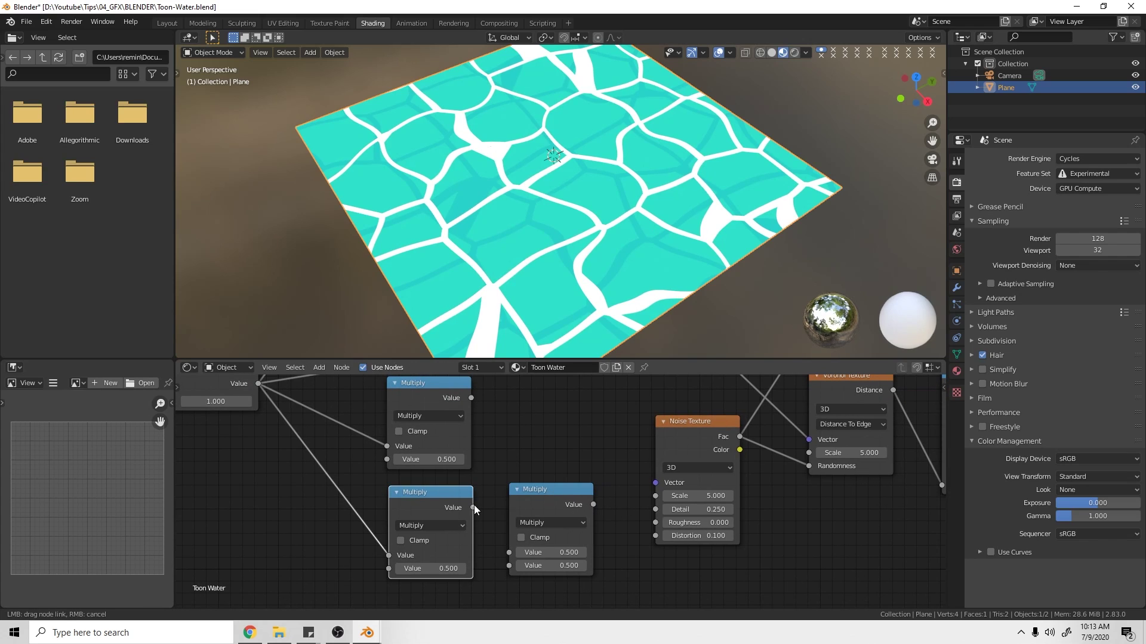
drag(499, 543, 505, 550)
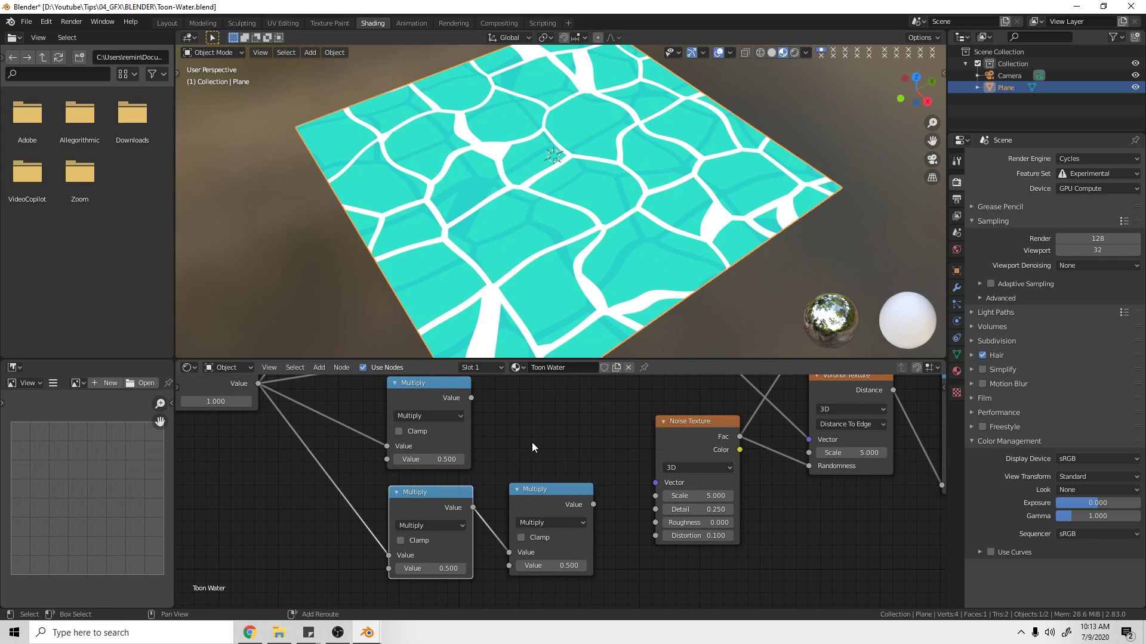
- Connect the upper Multiply node to the upper Voronoi Texture's Scale and the third Multiply node to the Noise Texture's Scale
middle_drag(532, 442, 429, 530)
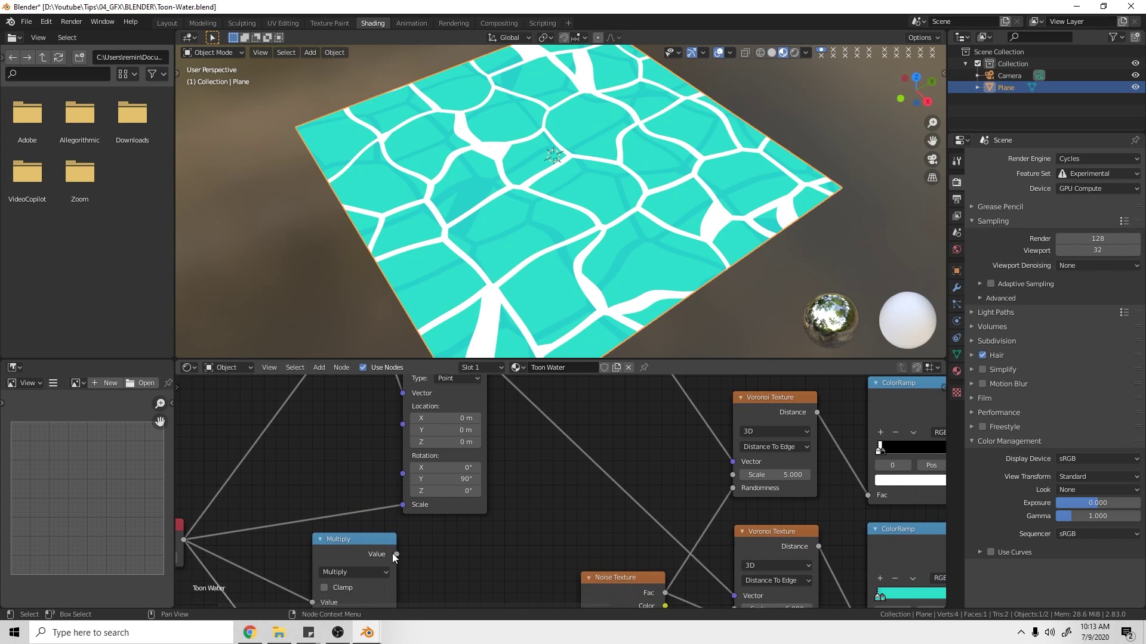
drag(394, 554, 742, 475)
middle_drag(453, 579, 509, 418)
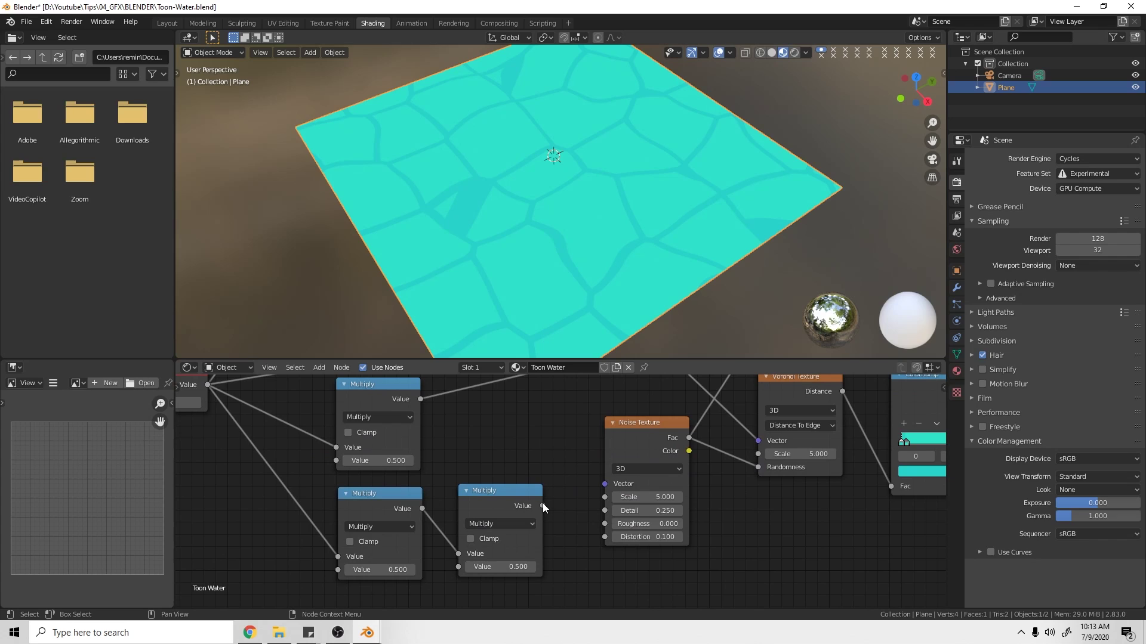
drag(545, 506, 604, 498)
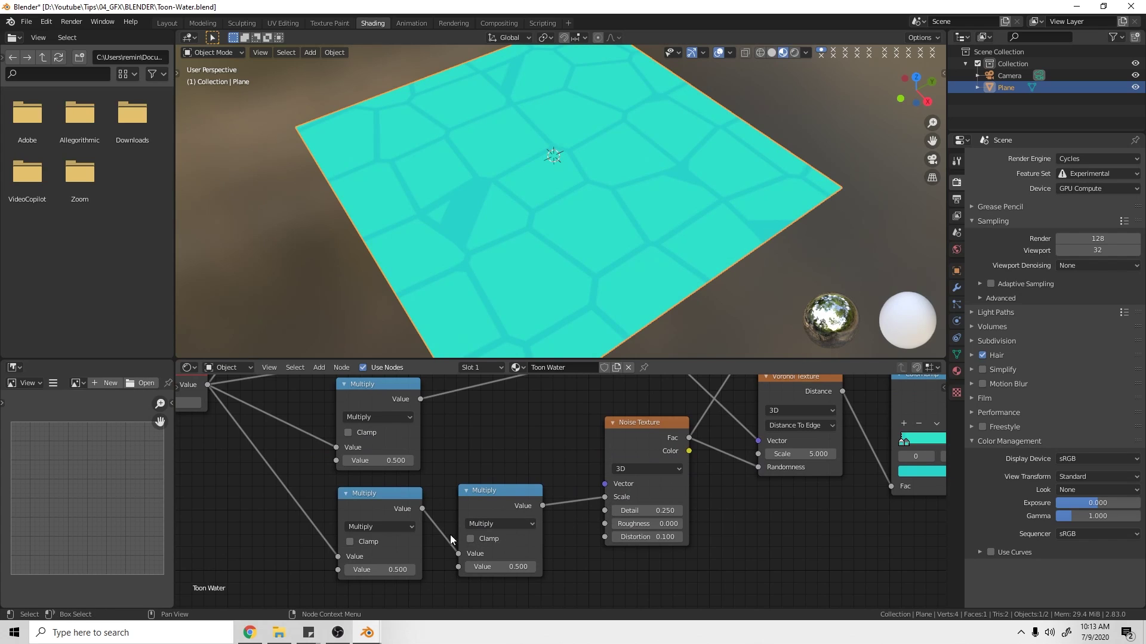
- Try a multiplier of 1 in the second value of each of the three Multiply nodes
middle_drag(450, 535, 561, 515)
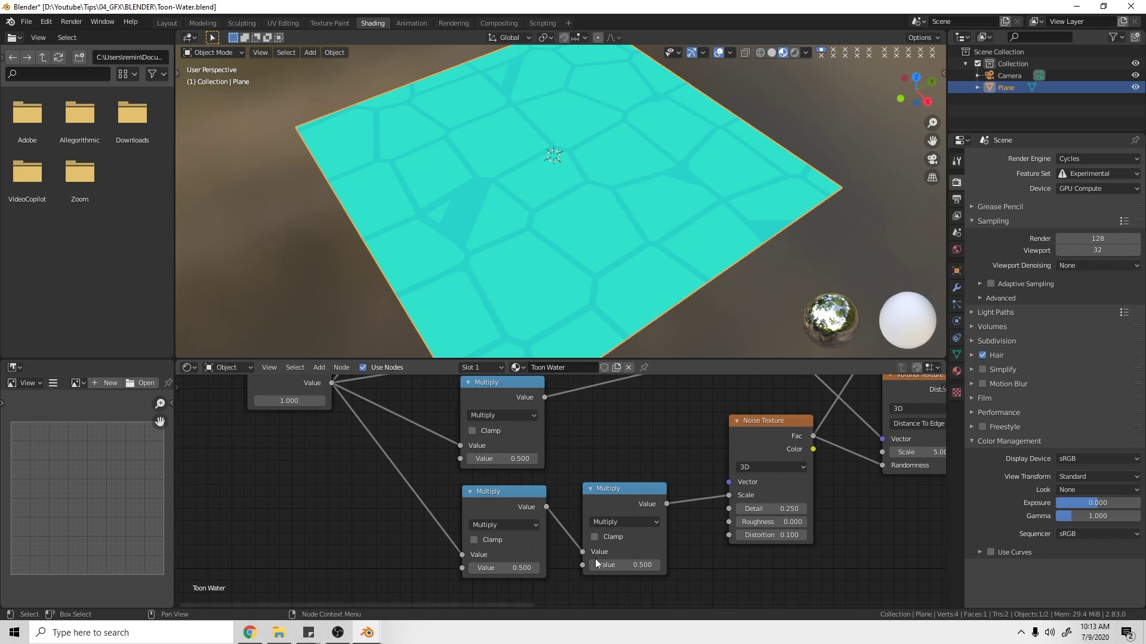
click(519, 458)
text(1)
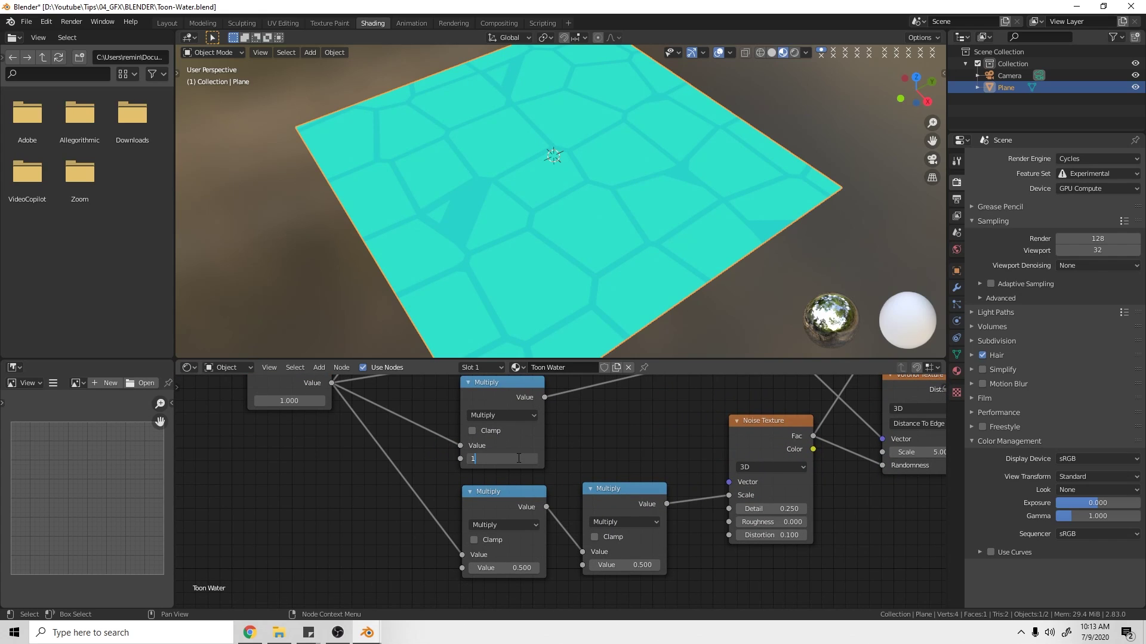
key(Return)
click(519, 568)
text(0.5)
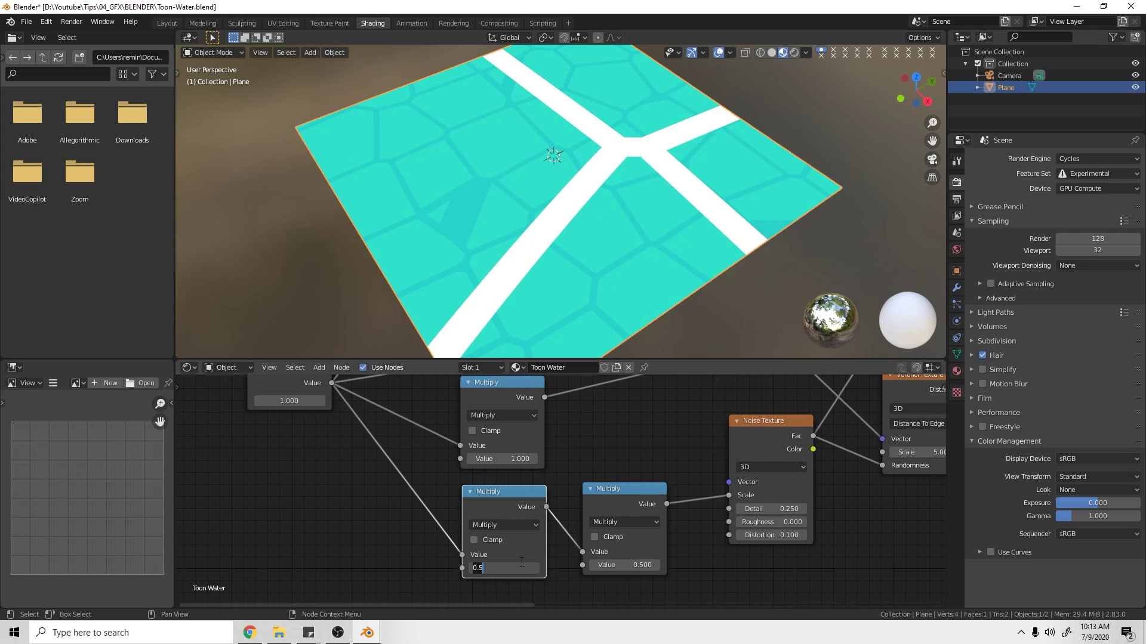
key(Return)
click(621, 565)
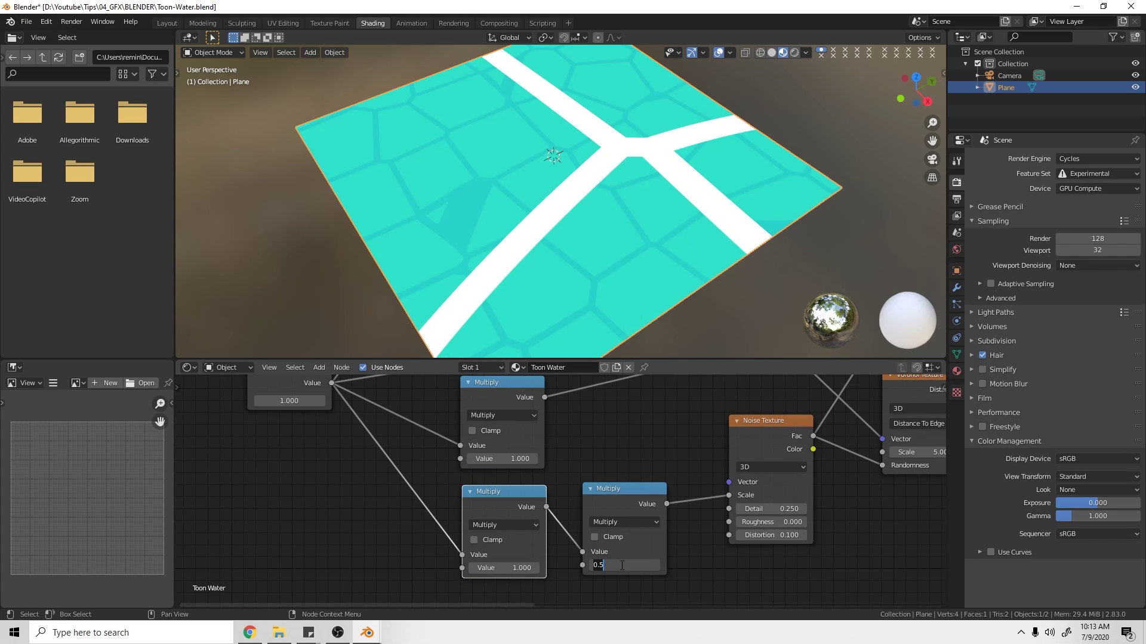
text(1)
key(Return)
- Connect the upper Multiply node's output to the lower Voronoi Texture's Scale input as well
scroll(603, 540, down, 1)
shift+middle_drag(608, 484, 608, 498)
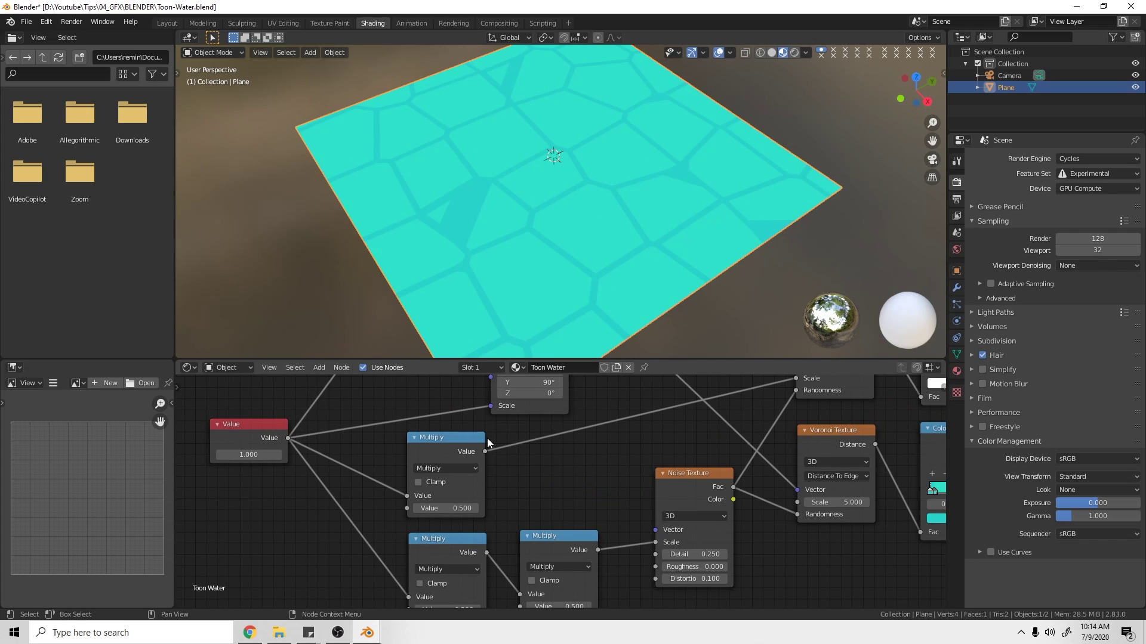
drag(484, 452, 797, 503)
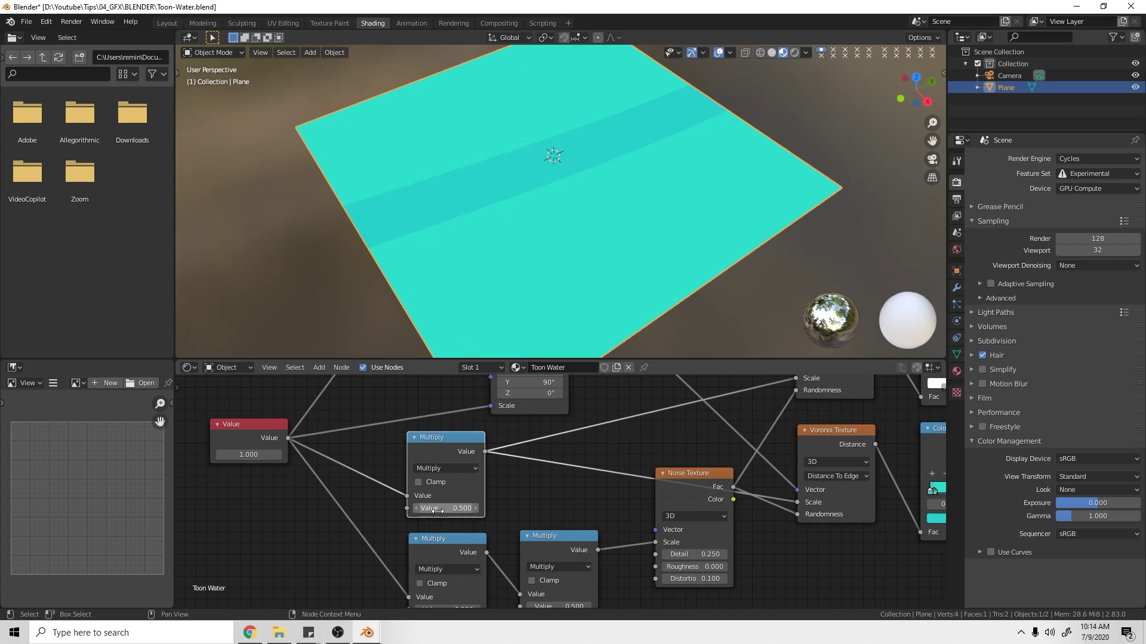
- Set the second value of all three Multiply nodes to 1
middle_drag(456, 508, 499, 476)
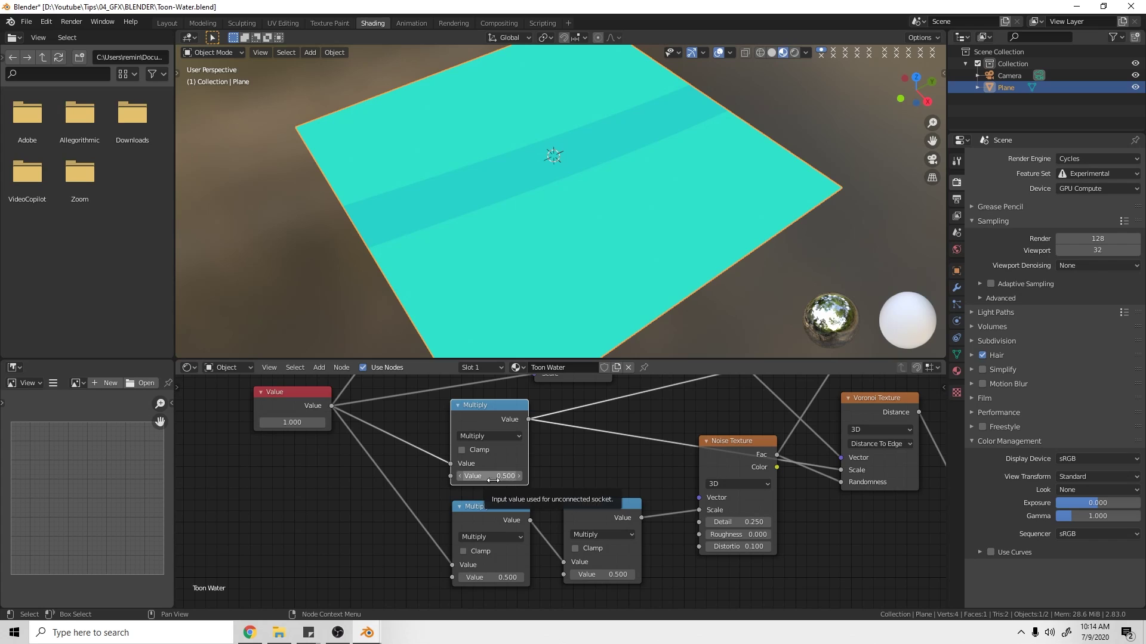
middle_drag(616, 574, 587, 539)
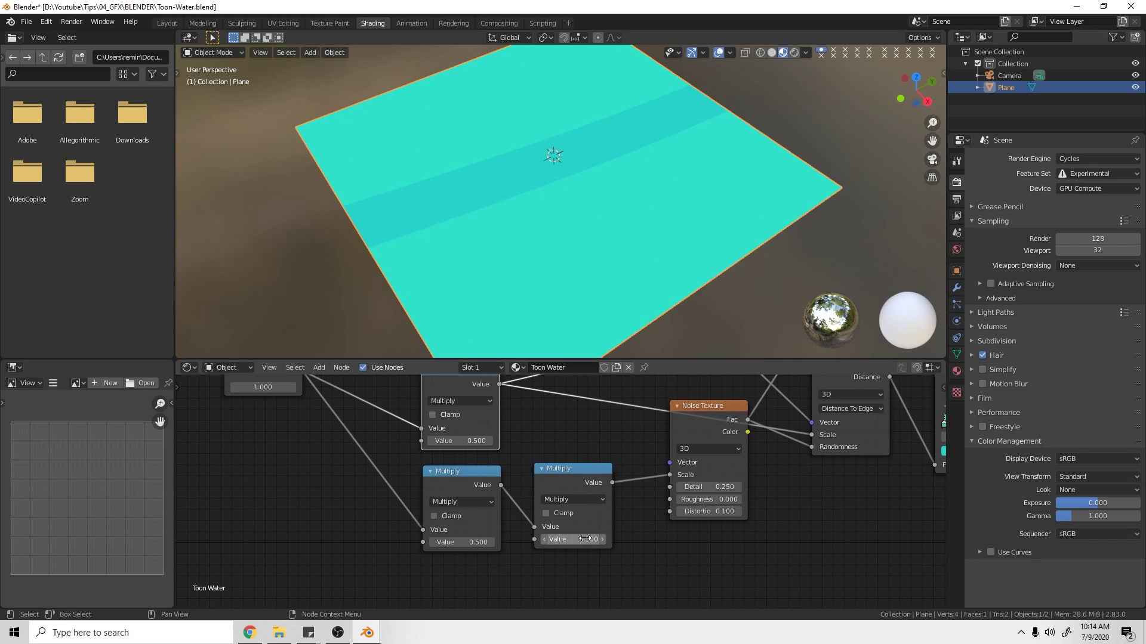
click(585, 539)
text(1)
key(Return)
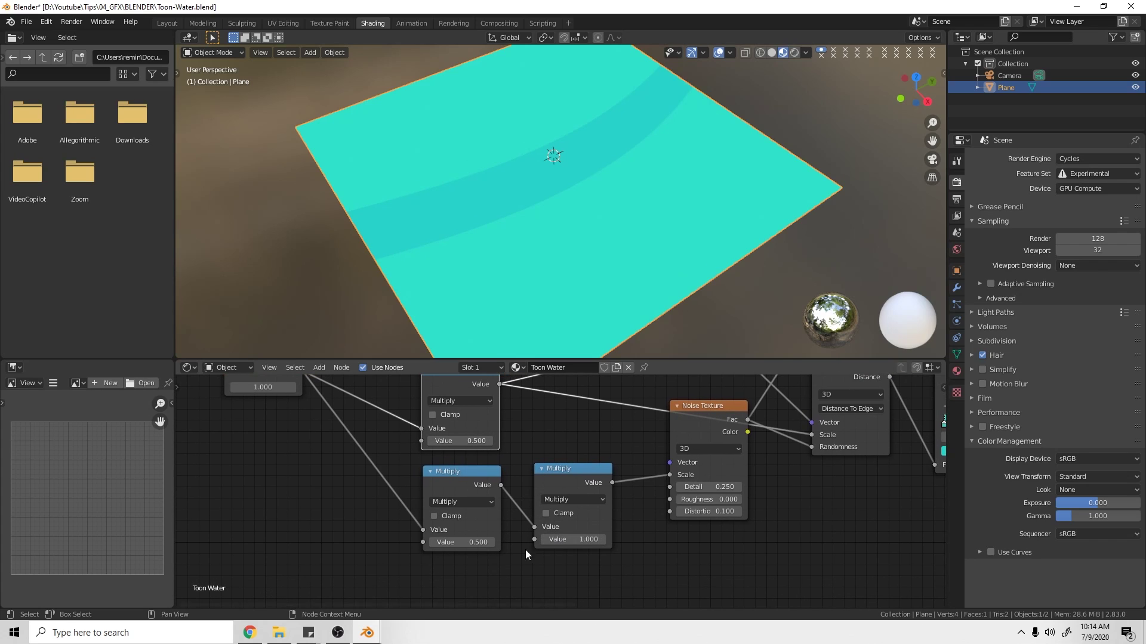
click(470, 542)
text(1)
key(Return)
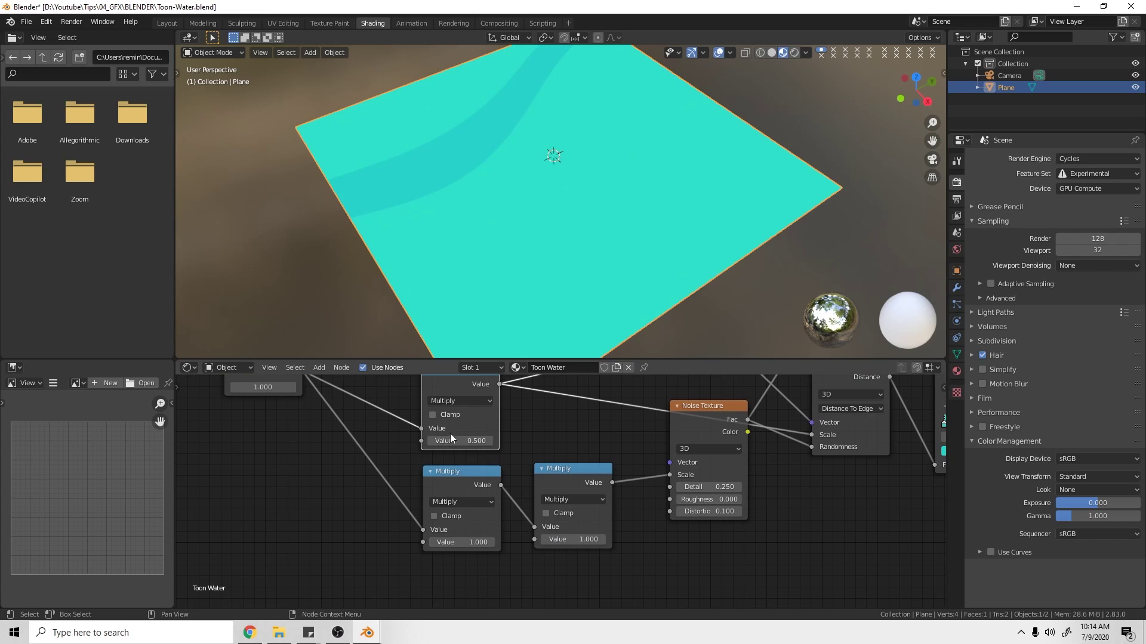
click(466, 441)
text(1)
key(Return)
- Move the Noise Texture node slightly down, clear of the link into the lower Voronoi Texture
scroll(581, 496, down, 4)
middle_drag(661, 441, 626, 507)
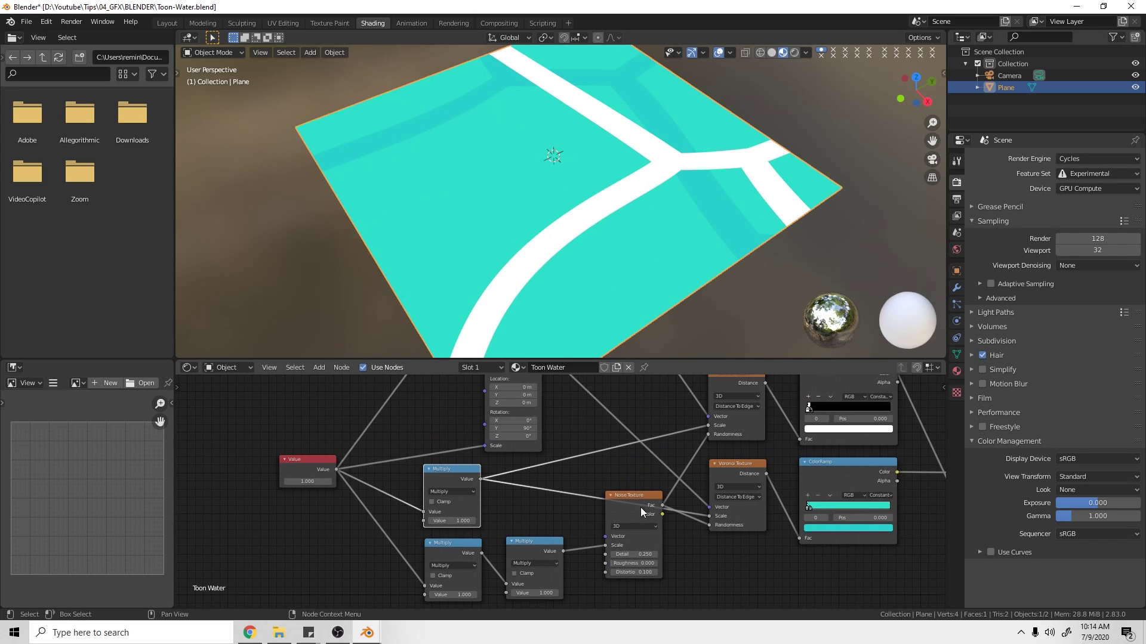
drag(640, 502, 643, 531)
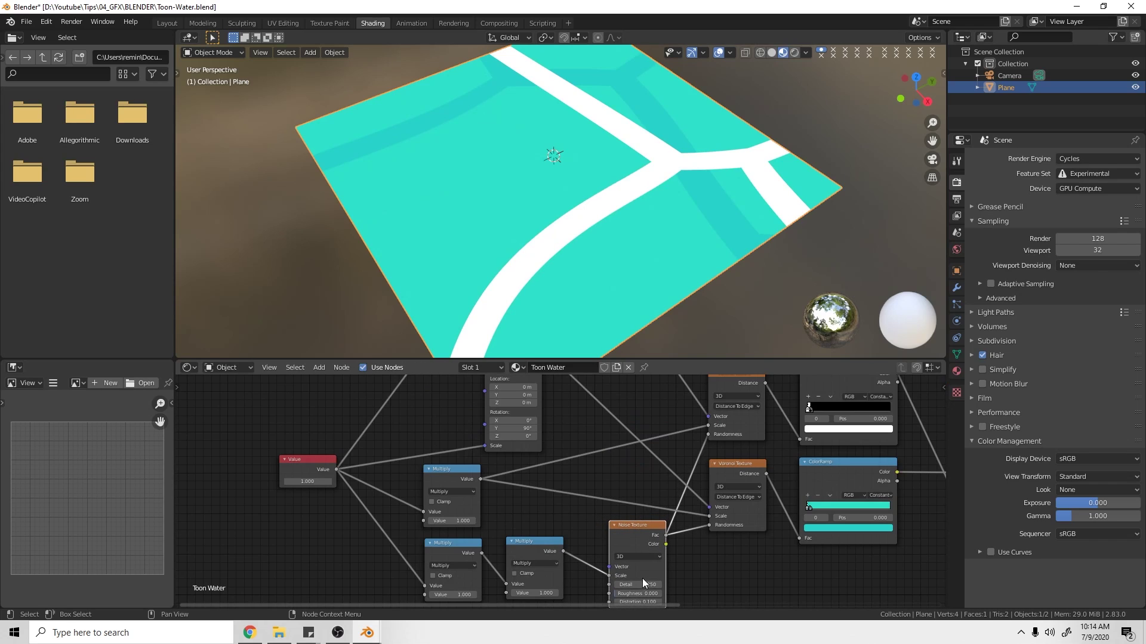
- Try a multiplier of 5 in the lower-left Multiply node and 2.5 in the upper Multiply node
shift+middle_drag(682, 550, 662, 508)
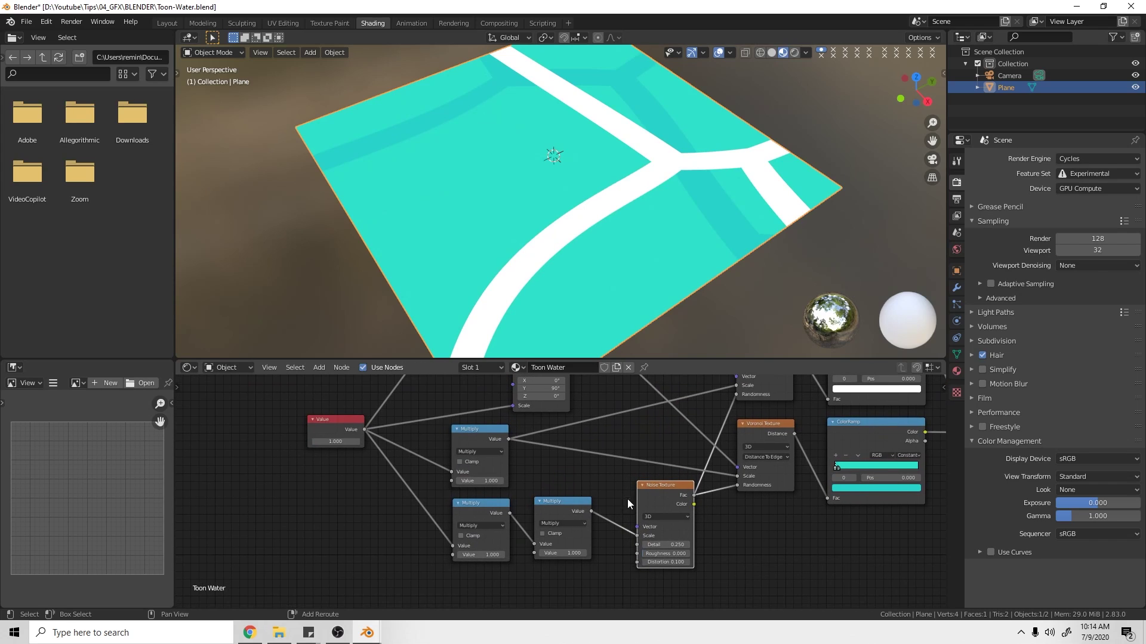
click(492, 551)
text(5)
key(Return)
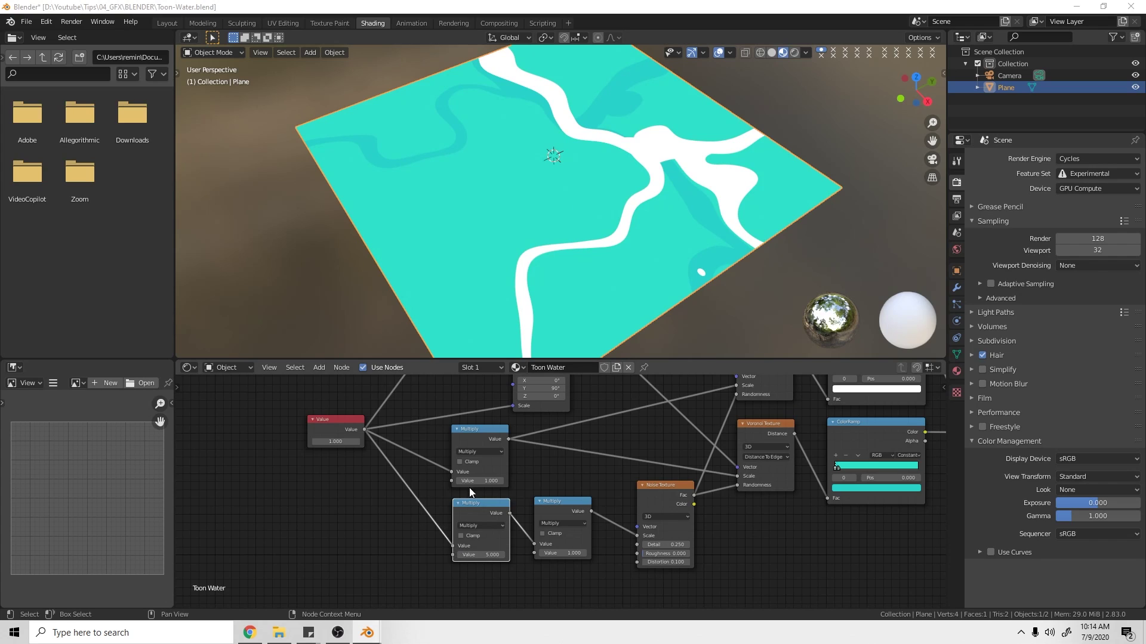
click(487, 481)
key(Return)
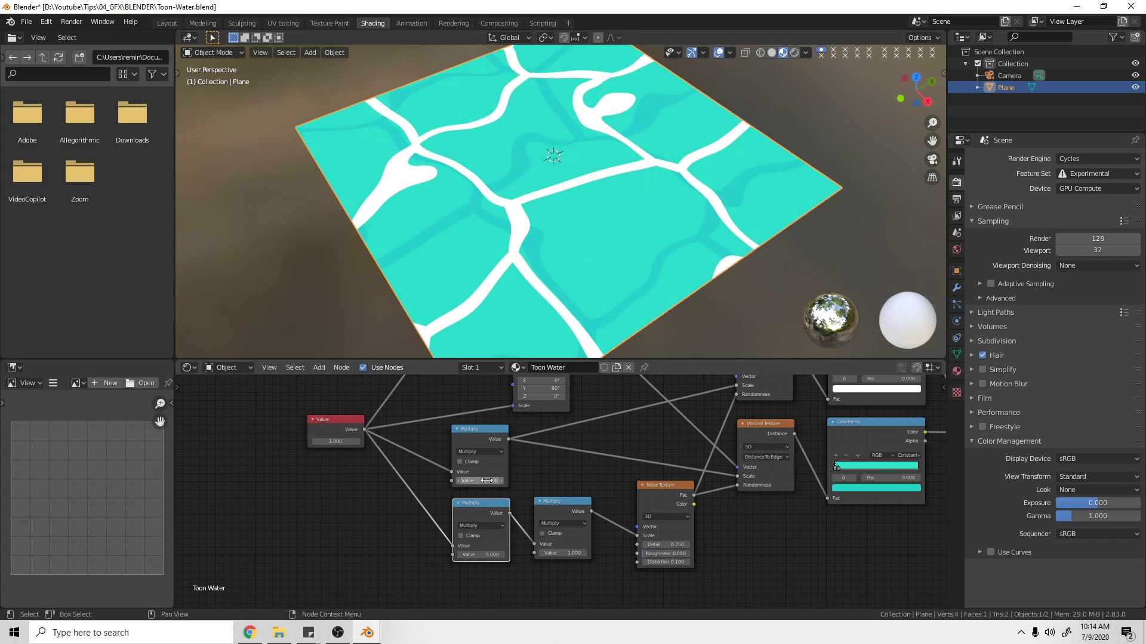
- Try a value of 10 in the Value node to test the overall pattern scale
scroll(530, 503, up, 3)
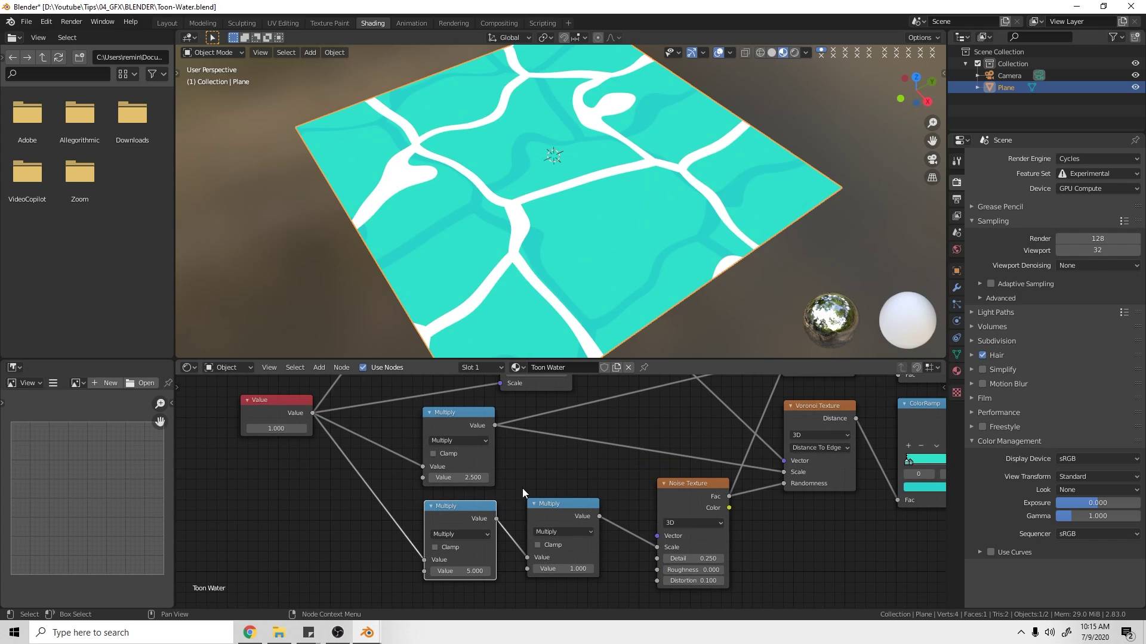
mouse_move(552, 452)
middle_down()
mouse_move(514, 508)
mouse_move(537, 530)
mouse_move(537, 454)
mouse_move(555, 468)
middle_up()
scroll(461, 506, down, 3)
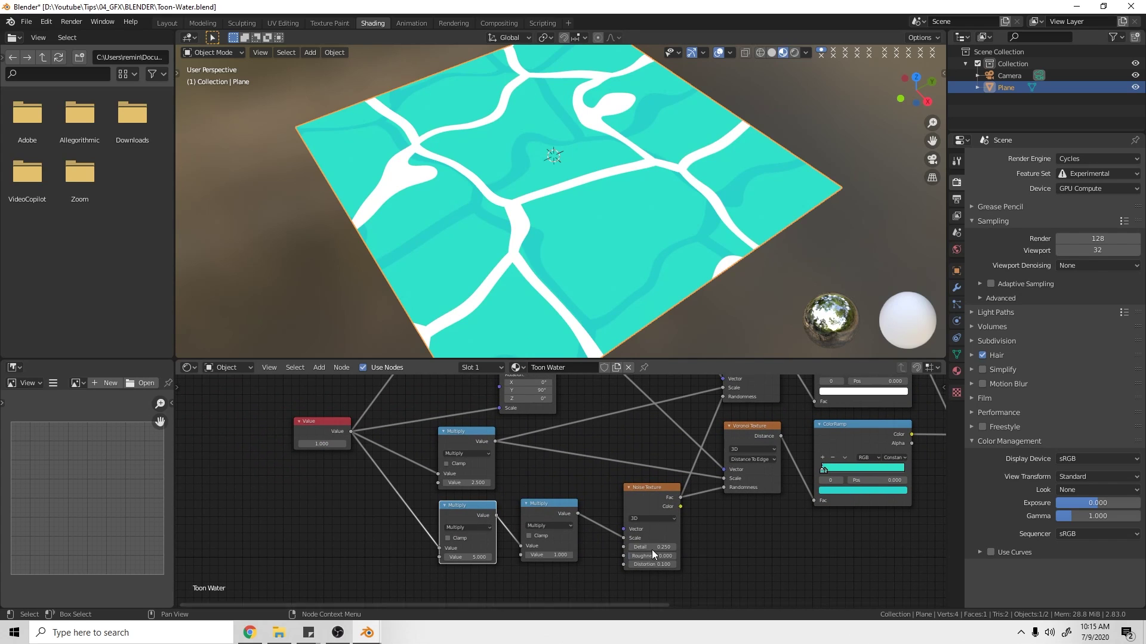
middle_drag(507, 476, 462, 502)
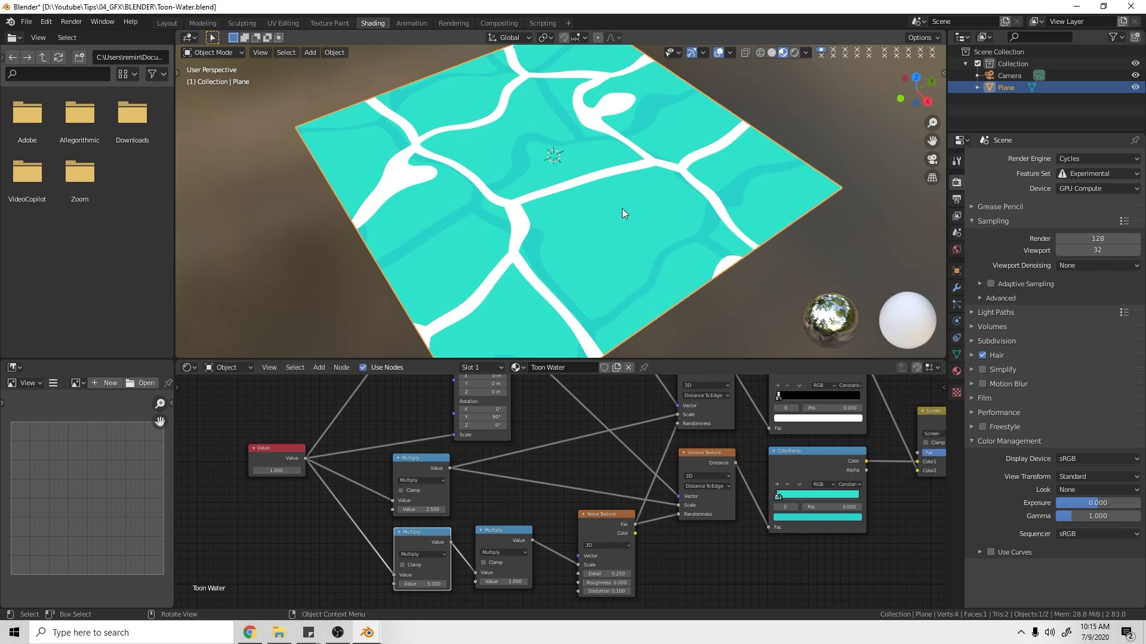
middle_drag(391, 480, 507, 482)
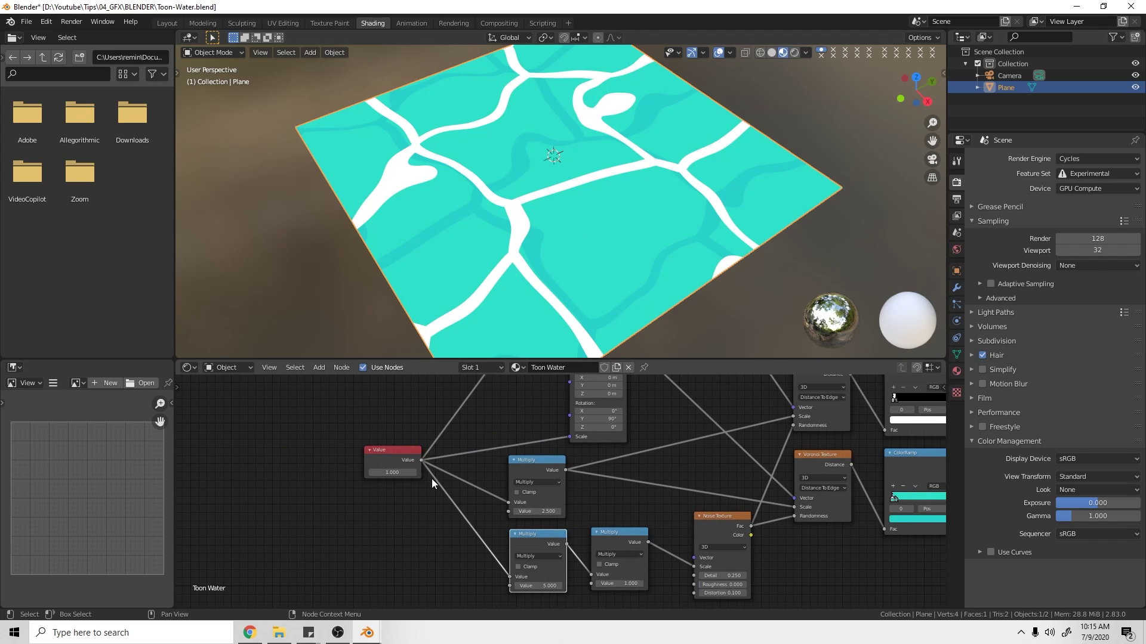
click(398, 473)
text(10)
key(Return)
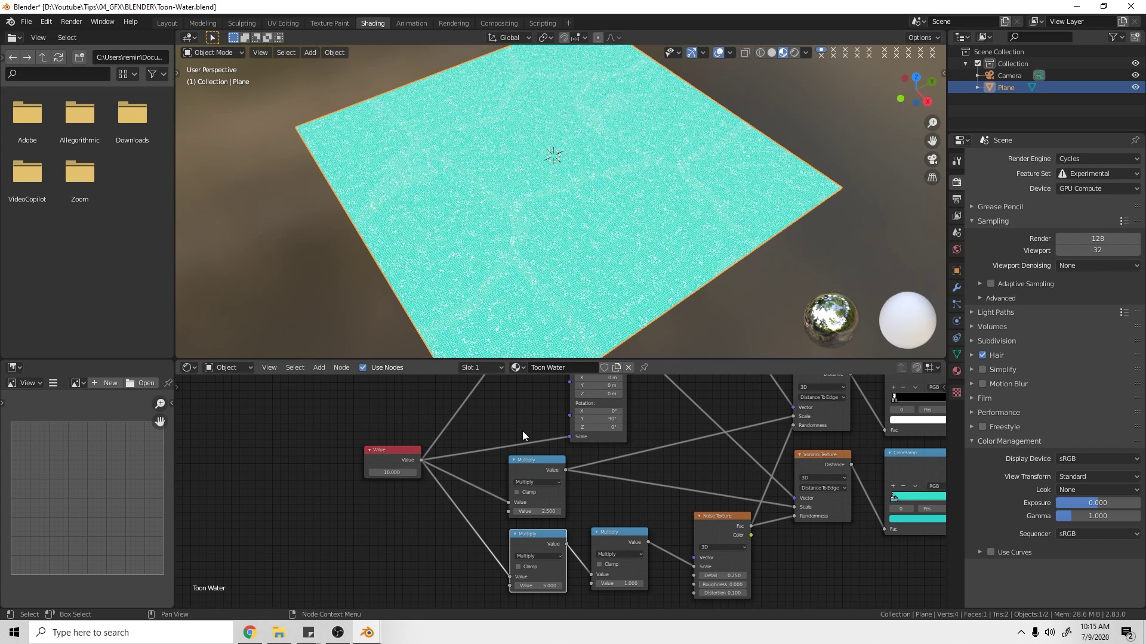
- Reduce the overall pattern scale by setting the Value node to 3
click(394, 471)
key(Return)
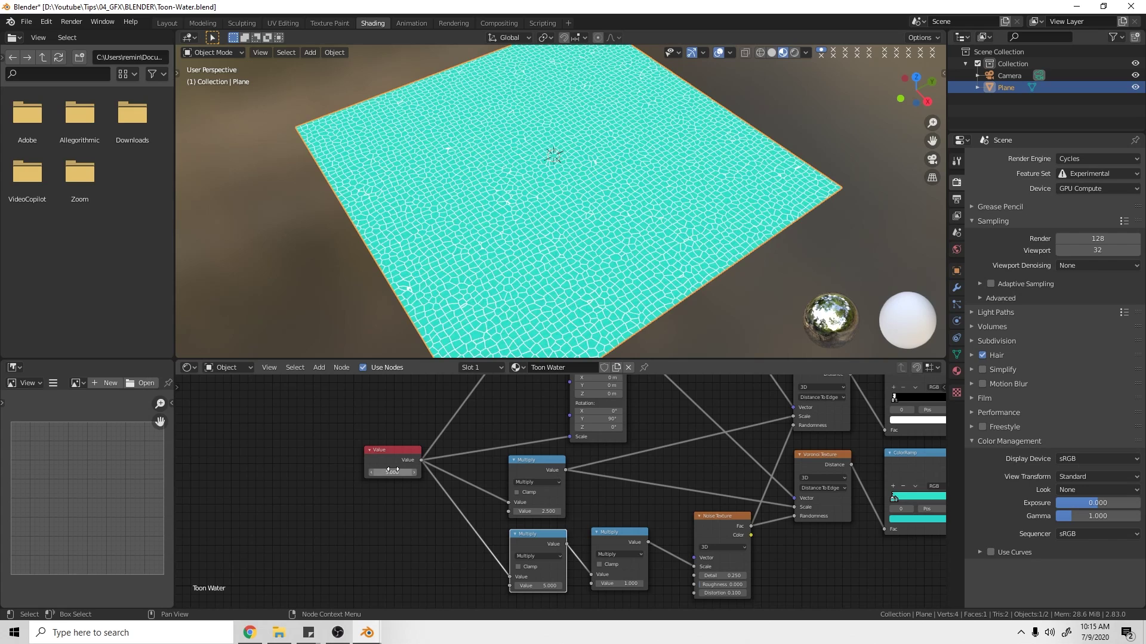
click(394, 471)
text(3)
key(Return)
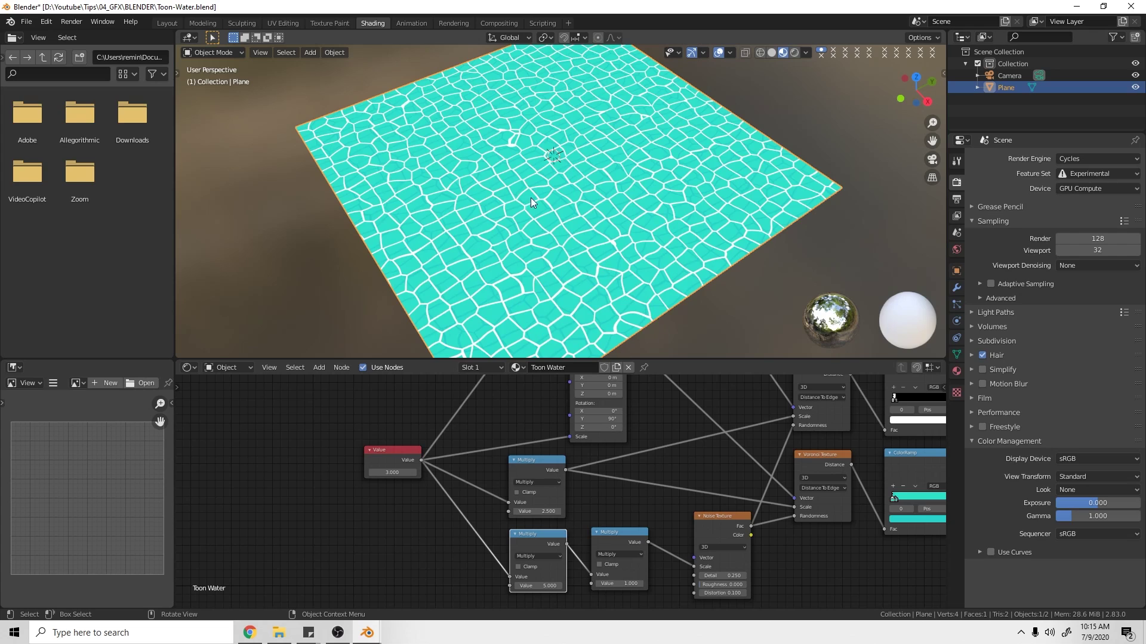
- Nudge the upper Multiply node into line above the lower-left Multiply node and undo the trial change to its second value
middle_drag(553, 539, 549, 483)
scroll(582, 568, up, 4)
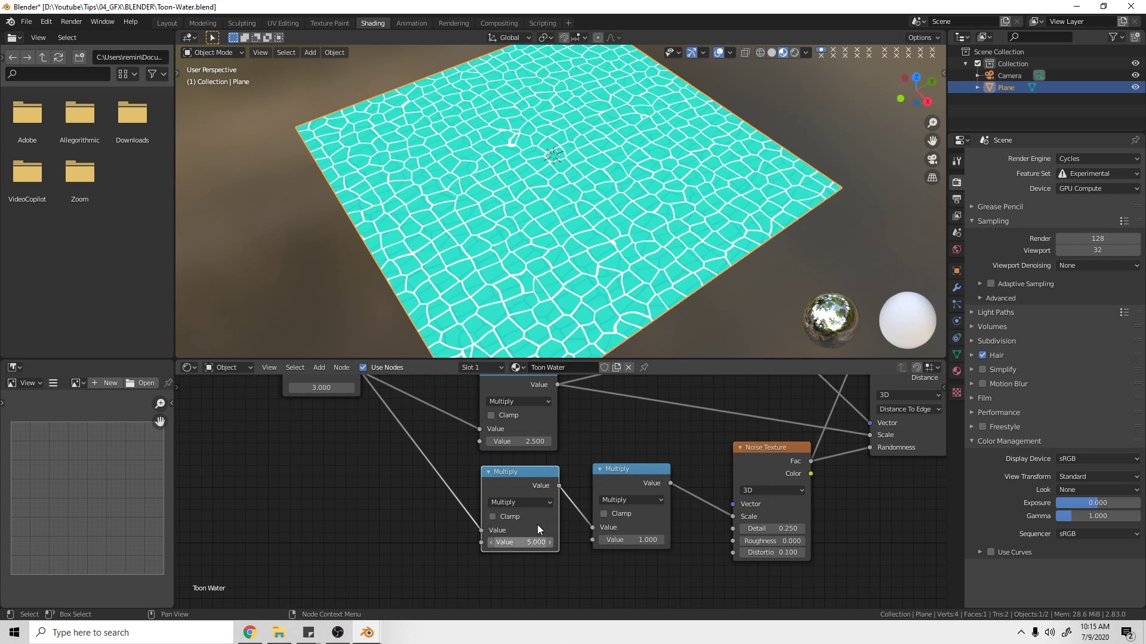
middle_drag(537, 524, 542, 575)
drag(517, 423, 521, 432)
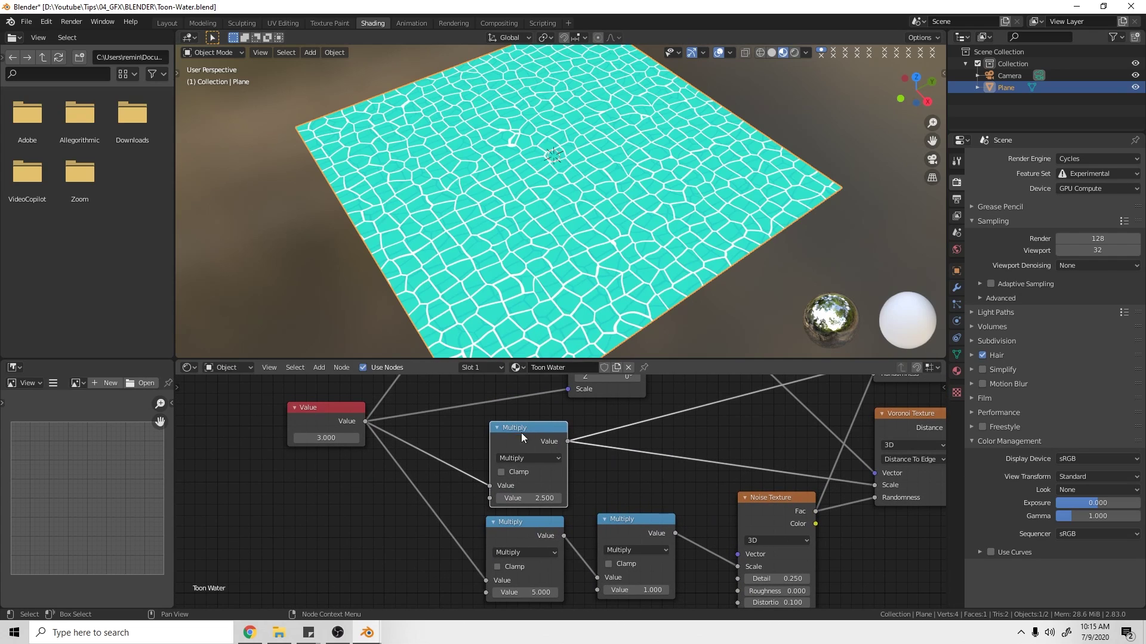
mouse_move(538, 499)
mouse_down()
mouse_move(588, 499)
mouse_move(558, 499)
mouse_up()
key(ctrl+z)
drag(504, 437, 499, 435)
- Lower the upper Multiply node's second value in 0.1 increments to 1.8
scroll(619, 454, down, 3)
shift+middle_drag(619, 453, 574, 506)
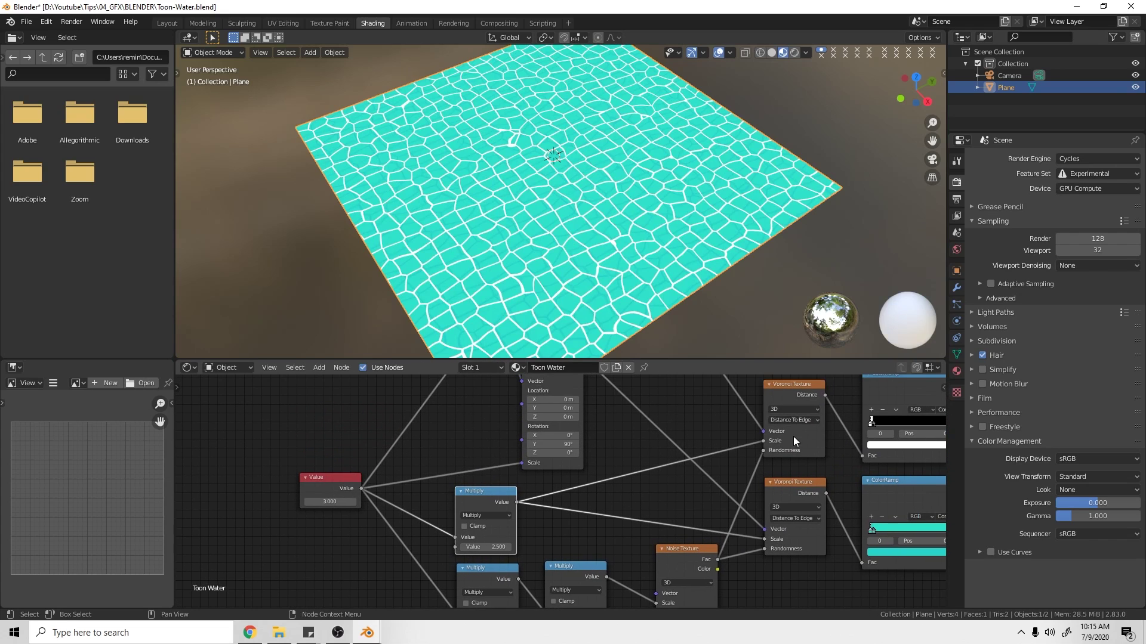
shift+middle_drag(635, 478, 685, 423)
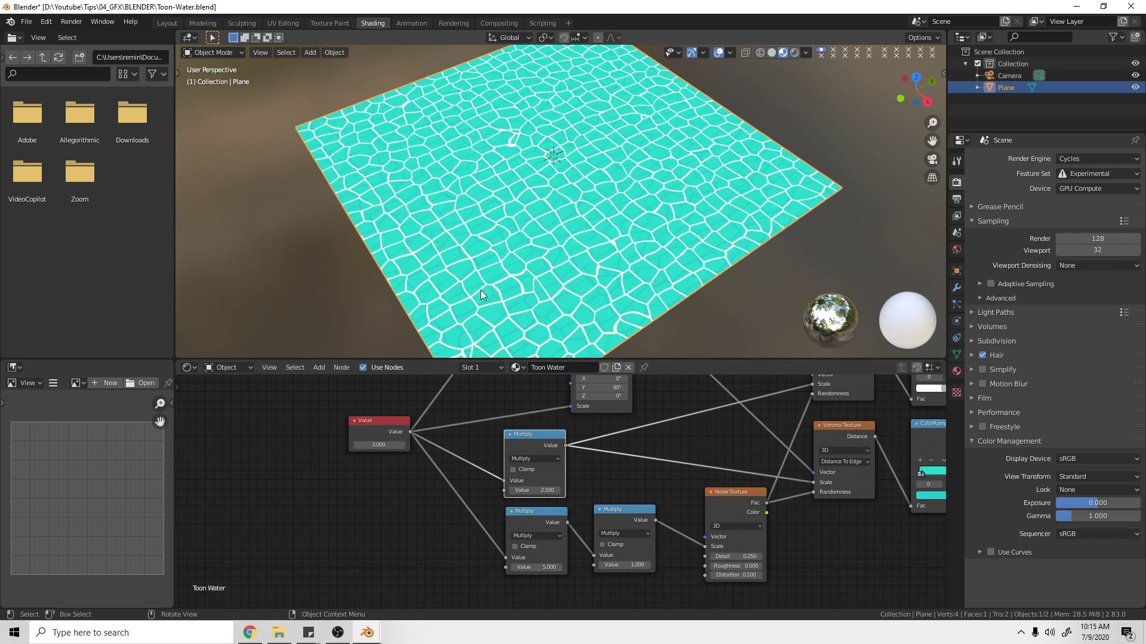
scroll(563, 488, up, 1)
click(500, 489)
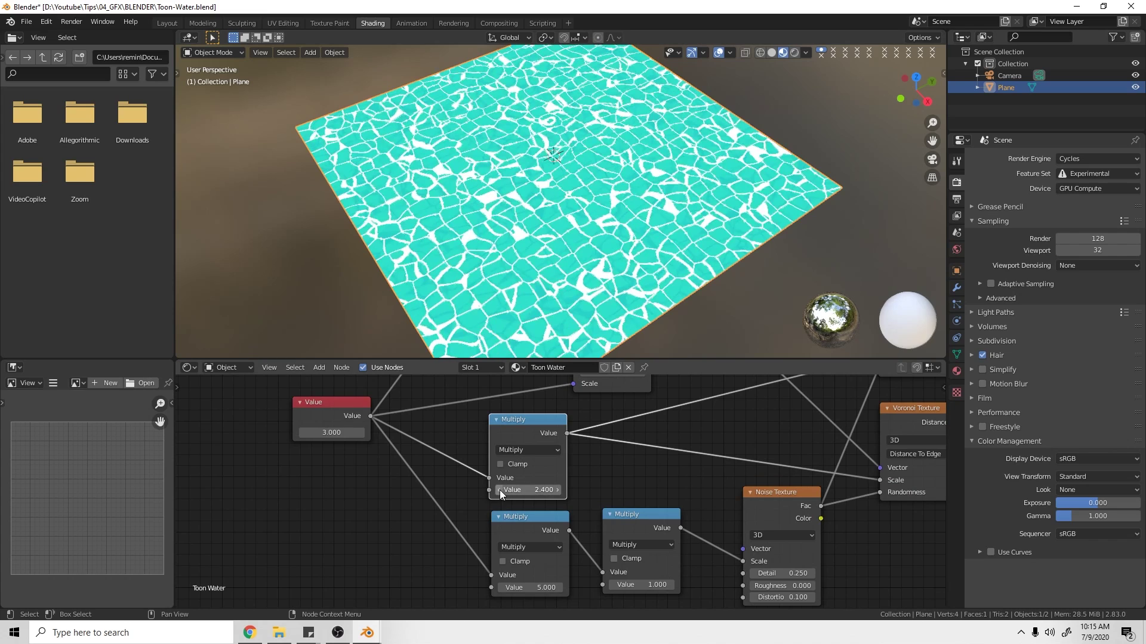
click(500, 489)
click(499, 489)
click(500, 489)
click(500, 489)
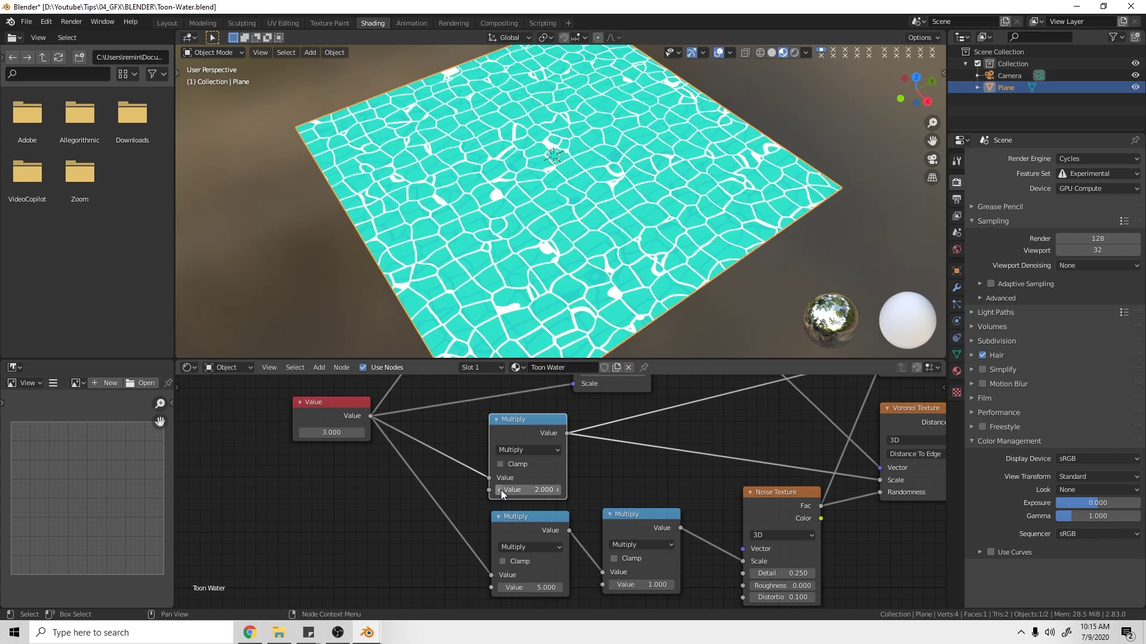
click(497, 490)
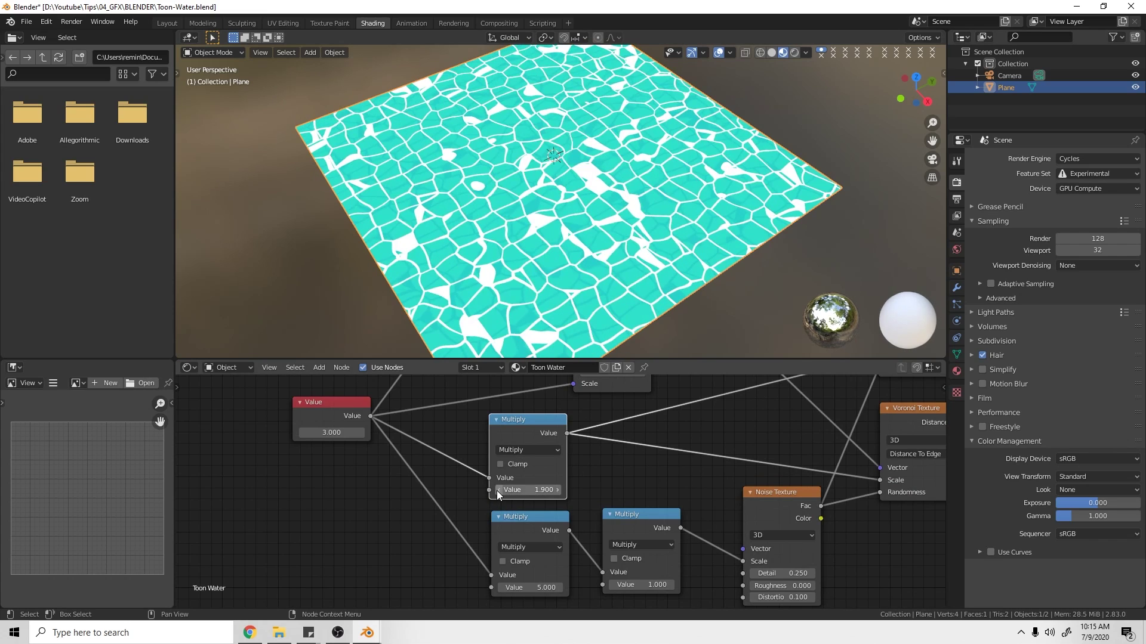
click(497, 490)
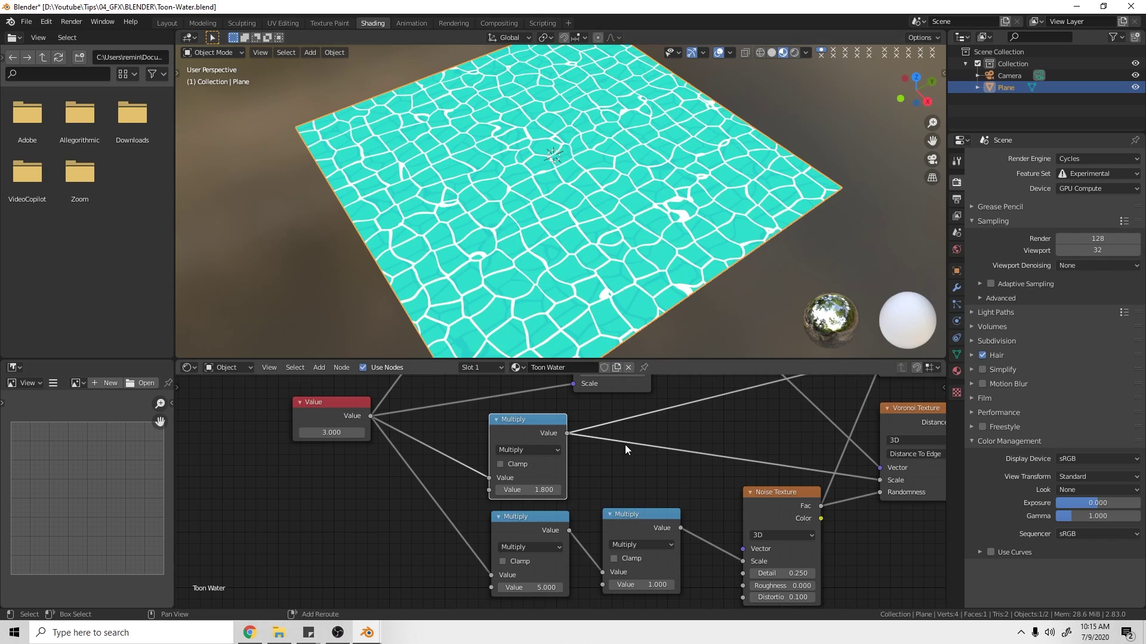
- Raise the lower-left Multiply node's second value in 0.1 increments to 6.6
middle_drag(588, 532, 601, 493)
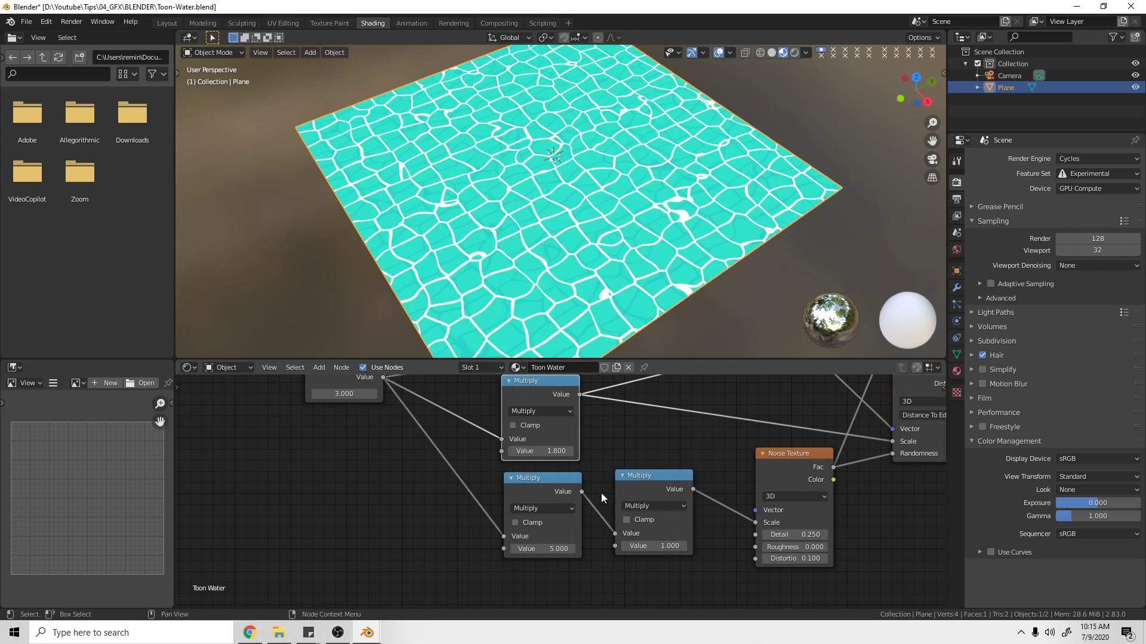
click(574, 549)
click(574, 549)
click(574, 550)
click(574, 550)
click(574, 550)
click(574, 550)
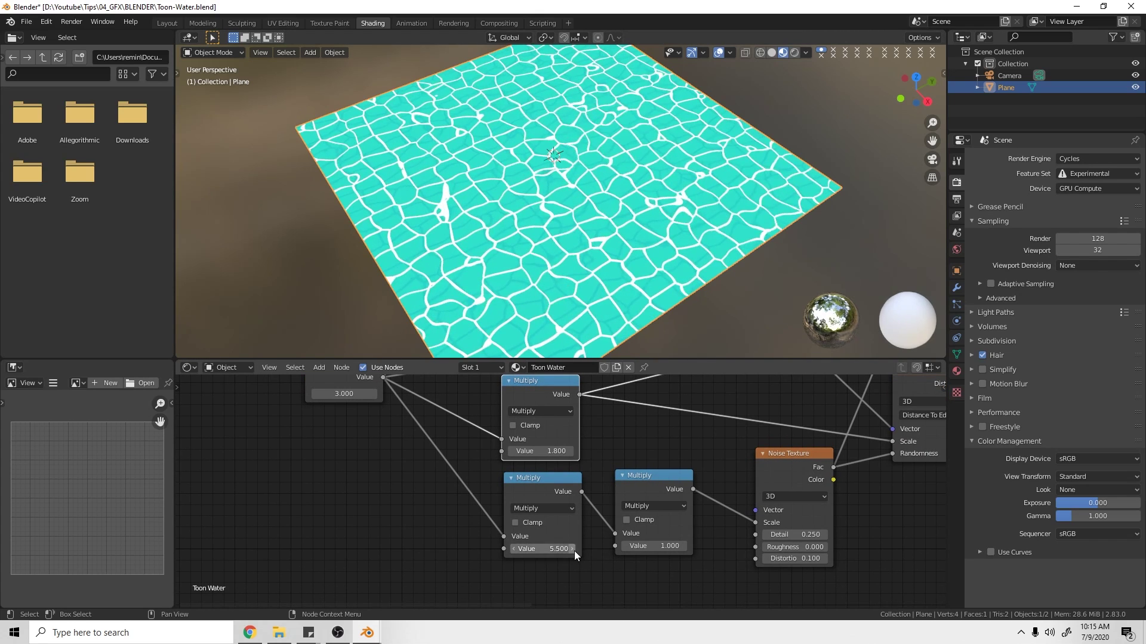
click(574, 550)
click(574, 551)
click(574, 550)
click(574, 550)
click(574, 549)
click(574, 549)
click(574, 549)
click(574, 549)
click(574, 549)
click(574, 549)
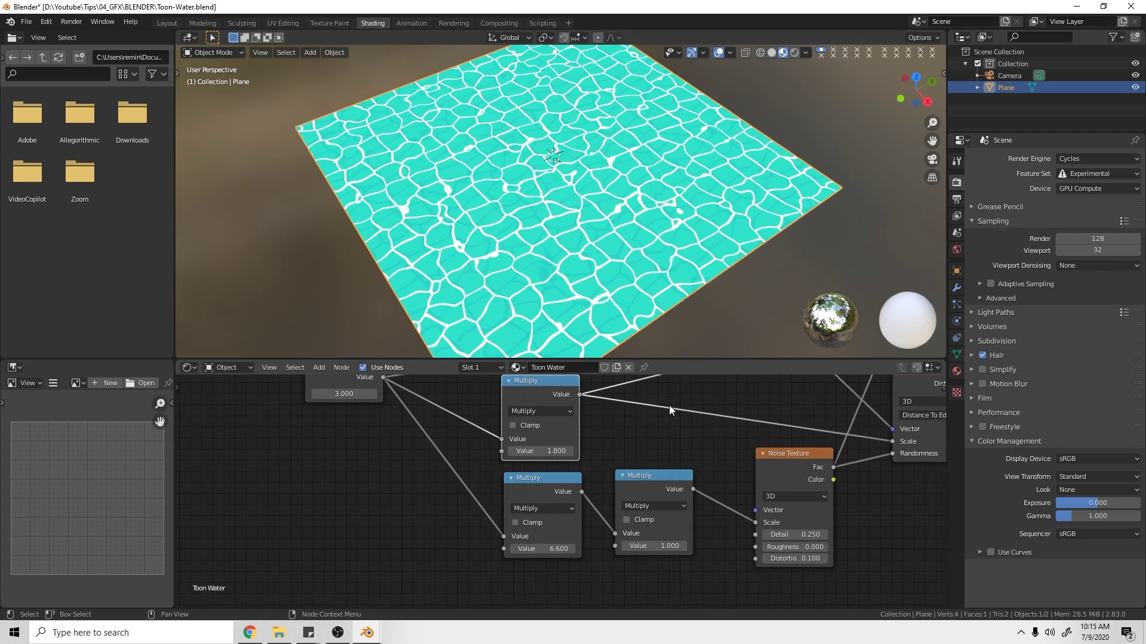
- Test the Value node at 3 and set it to 1
middle_drag(610, 446, 608, 474)
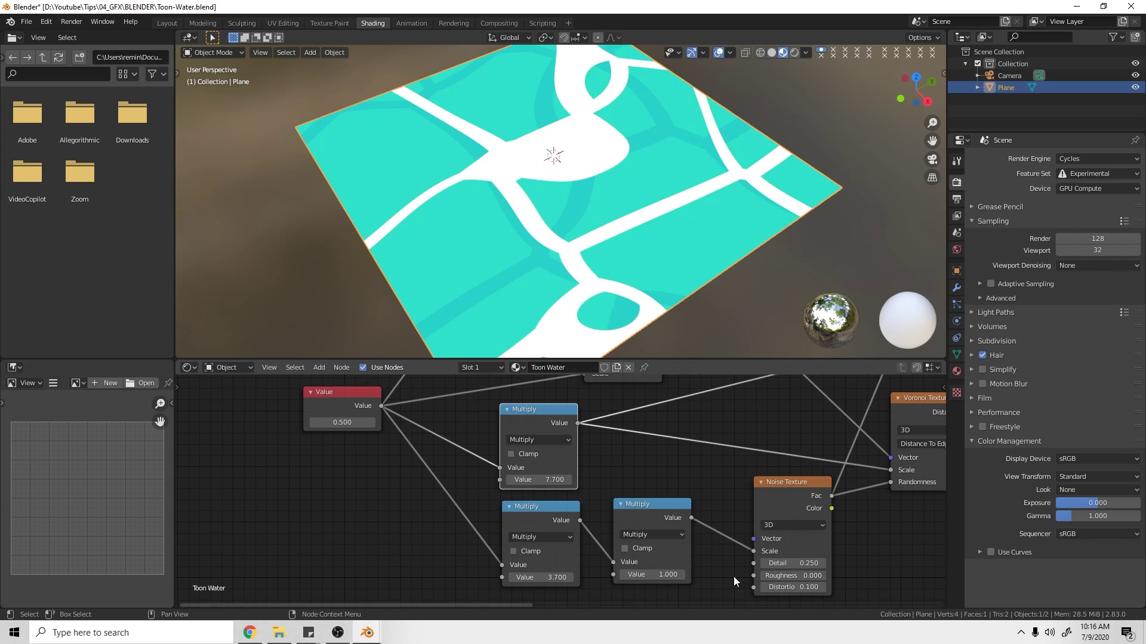
middle_drag(649, 486, 520, 447)
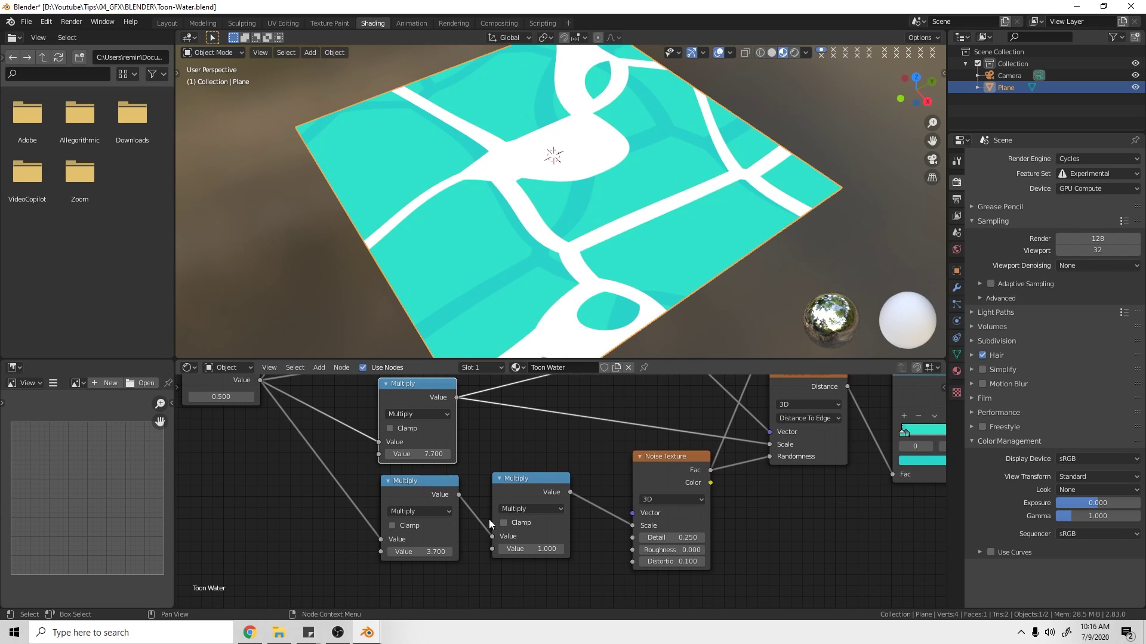
middle_drag(281, 404, 373, 435)
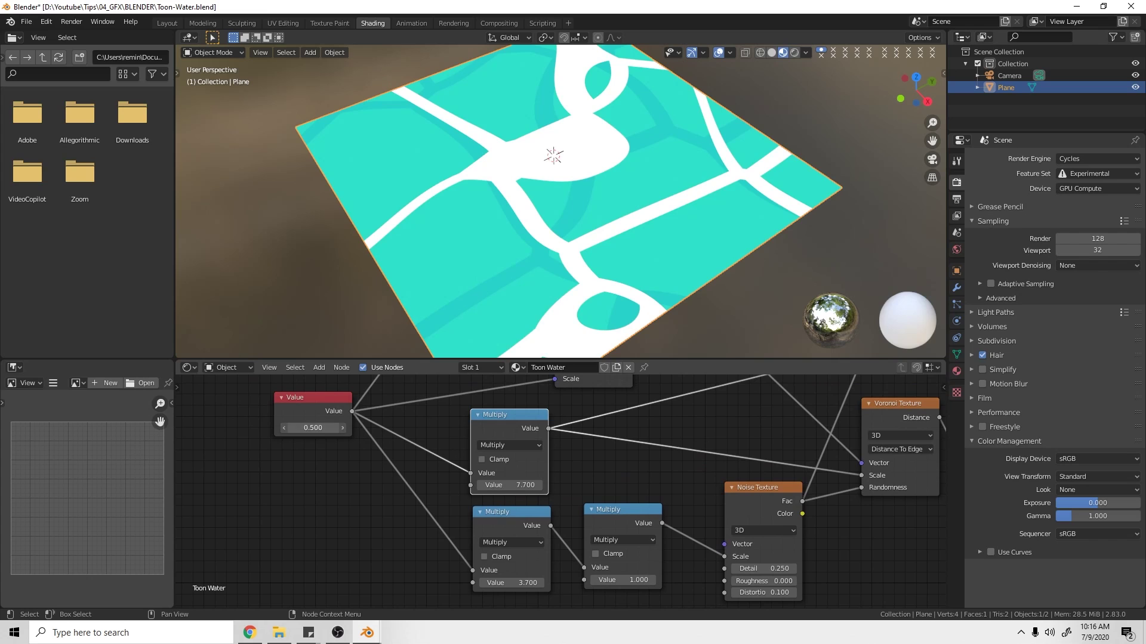
click(312, 428)
text(3)
key(Return)
click(311, 428)
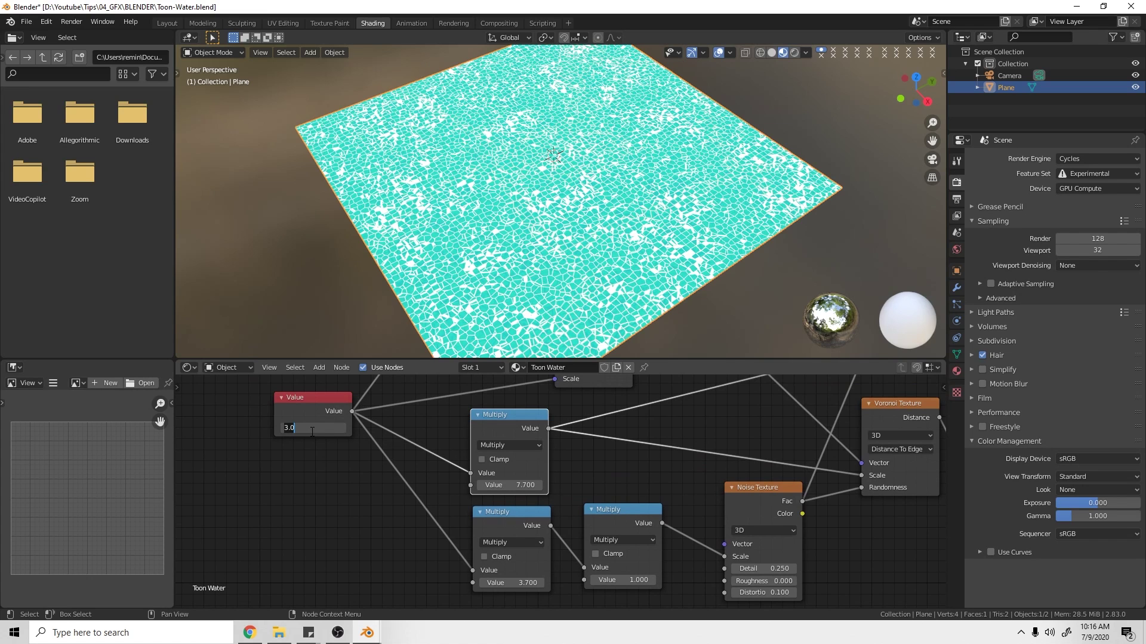
text(1)
key(Return)
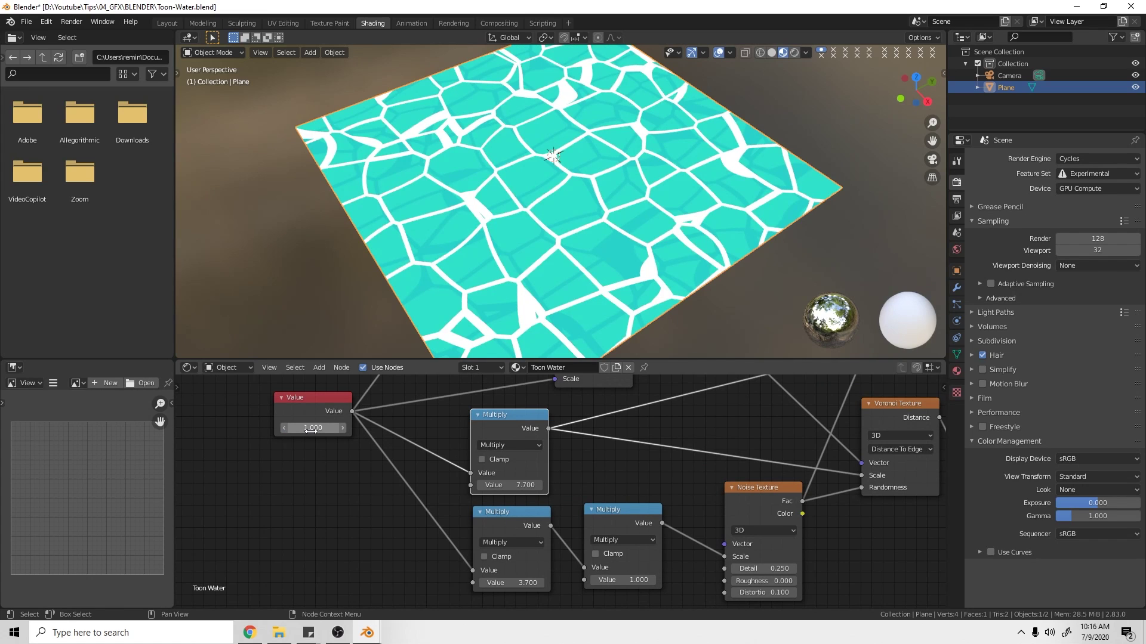
- Try multipliers of 2 and 5 in the upper Multiply node and settle on 3
click(519, 485)
text(2)
key(Return)
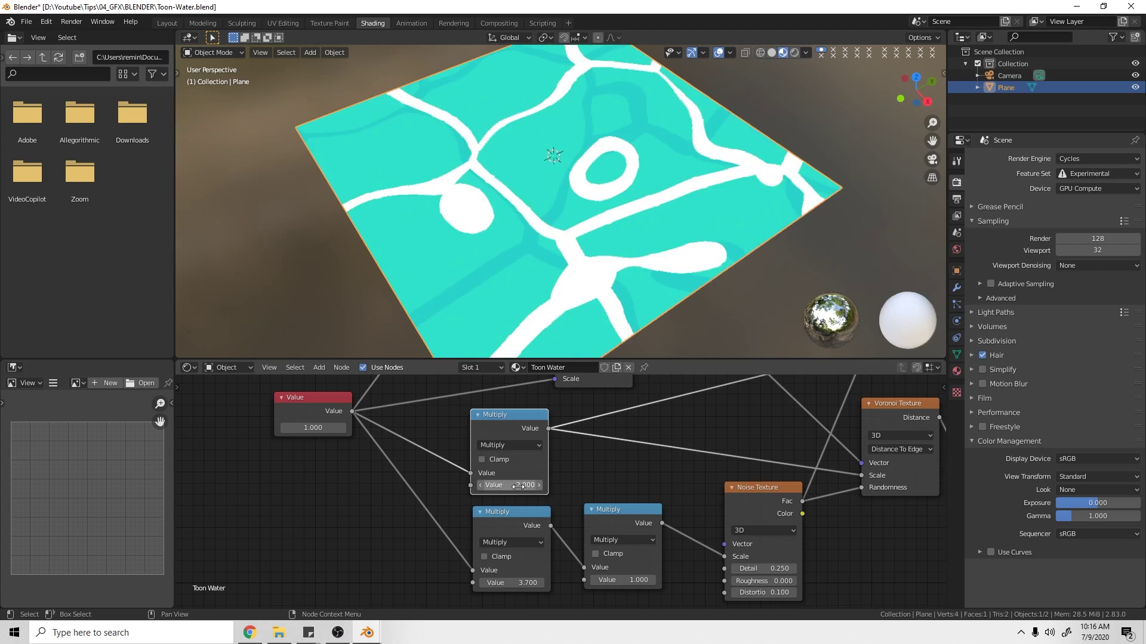
click(517, 486)
text(5)
key(Return)
click(513, 485)
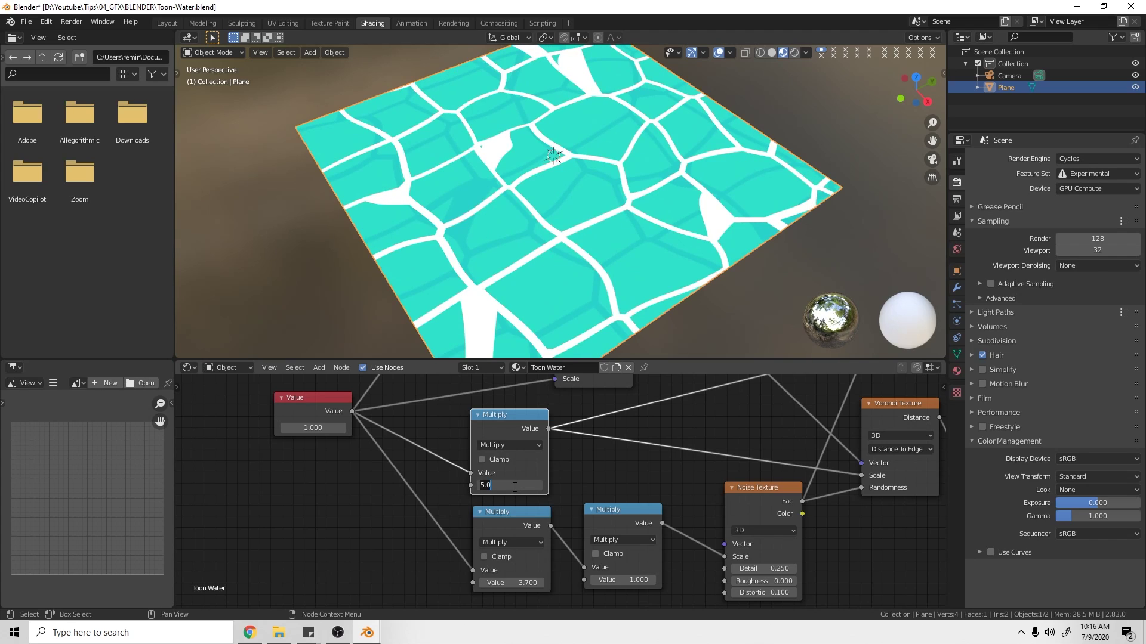
key(Return)
text(3)
key(Return)
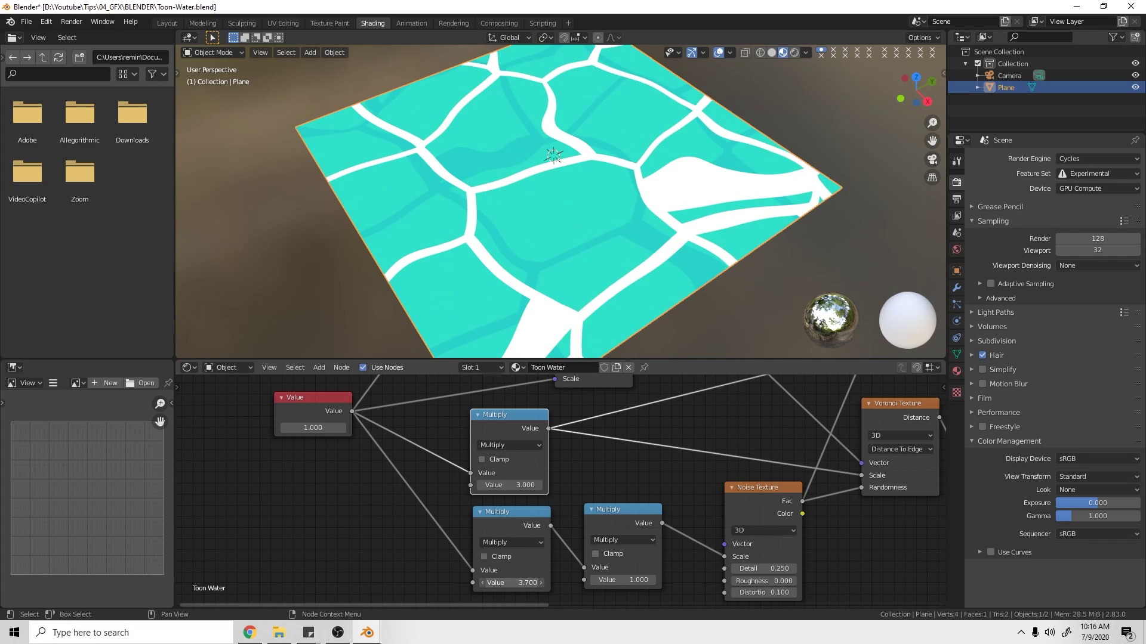
- Nudge the Value and upper Multiply nodes slightly to the right and set the lower-left Multiply node's second value to 7
drag(512, 583, 564, 583)
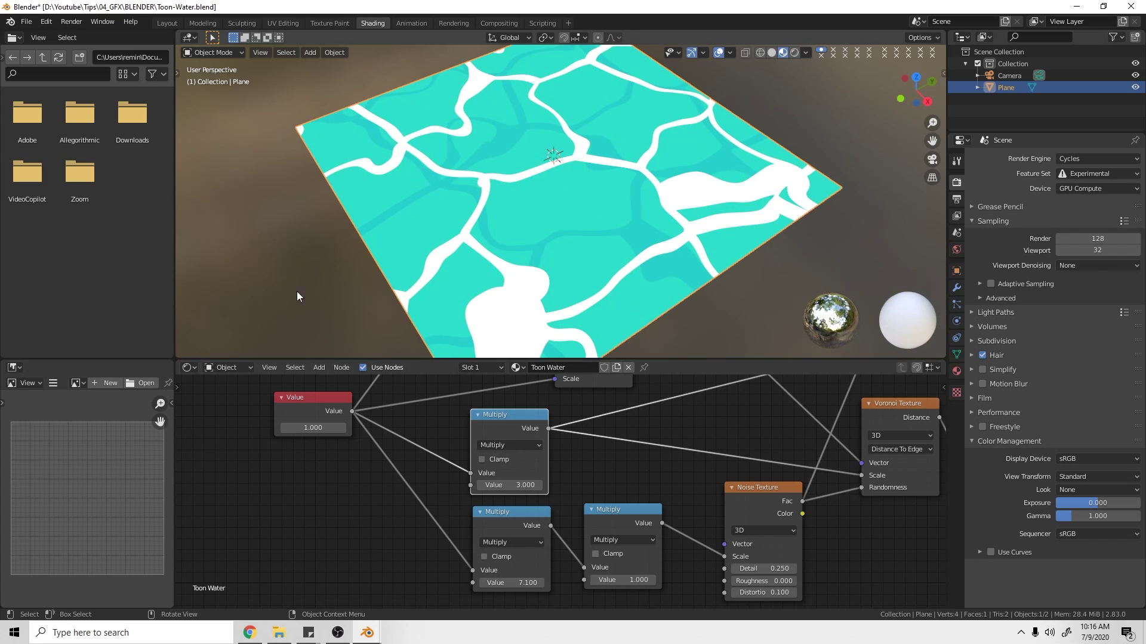
middle_drag(580, 456, 583, 461)
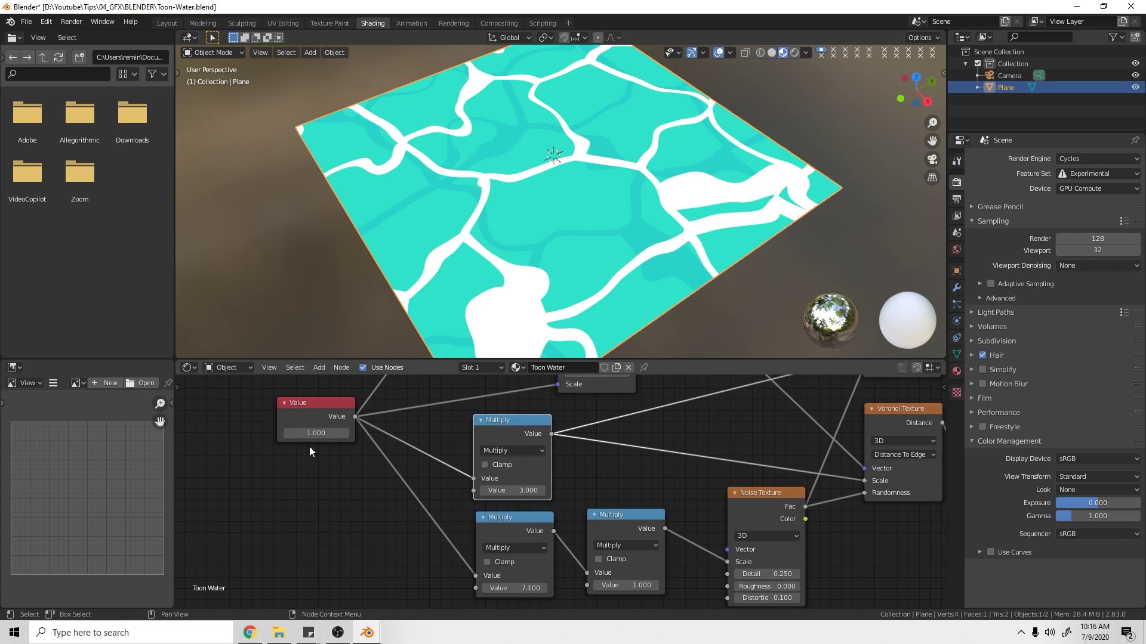
drag(310, 421, 315, 422)
drag(507, 454, 511, 453)
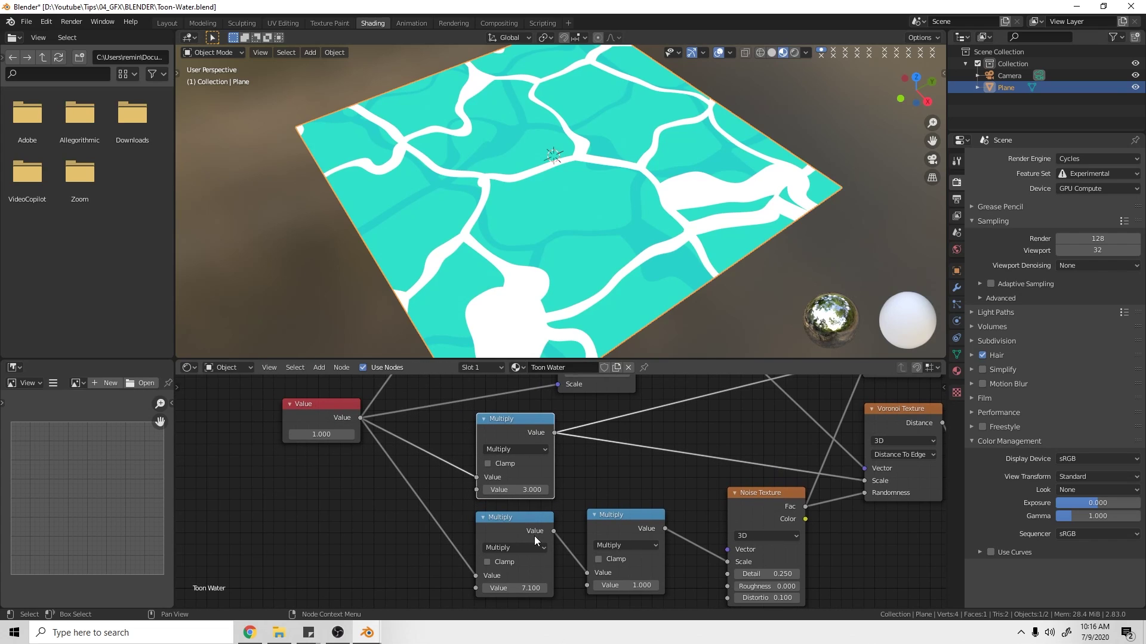
key(BackSpace)
key(BackSpace)
key(Return)
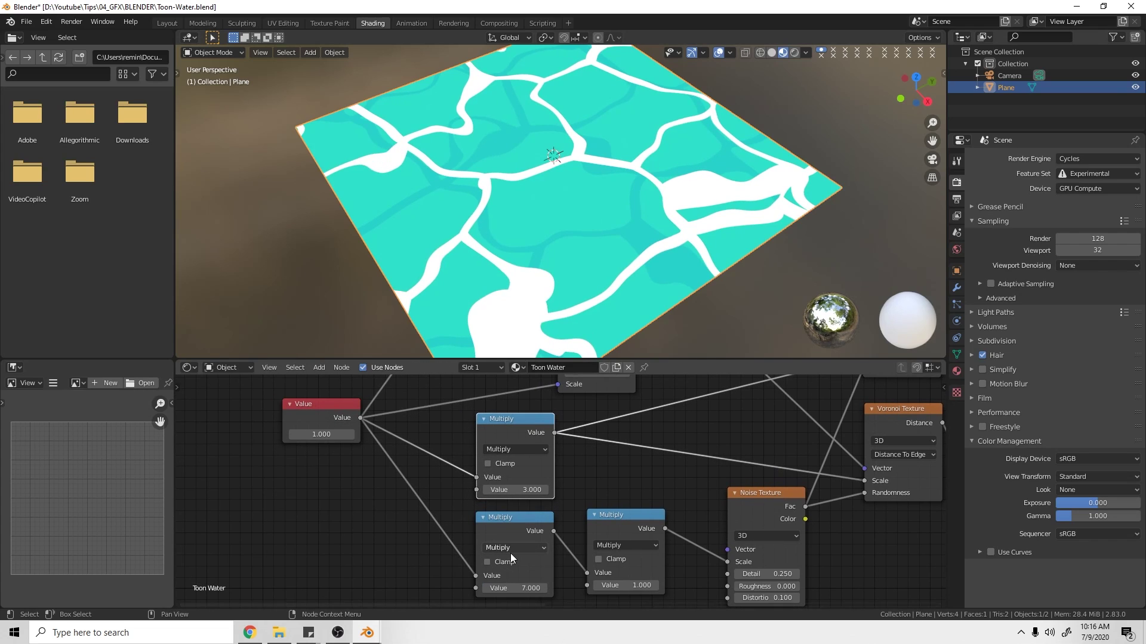
- Move the lower-right Multiply node slightly closer to the Noise Texture node
middle_drag(597, 519, 551, 502)
drag(552, 502, 568, 503)
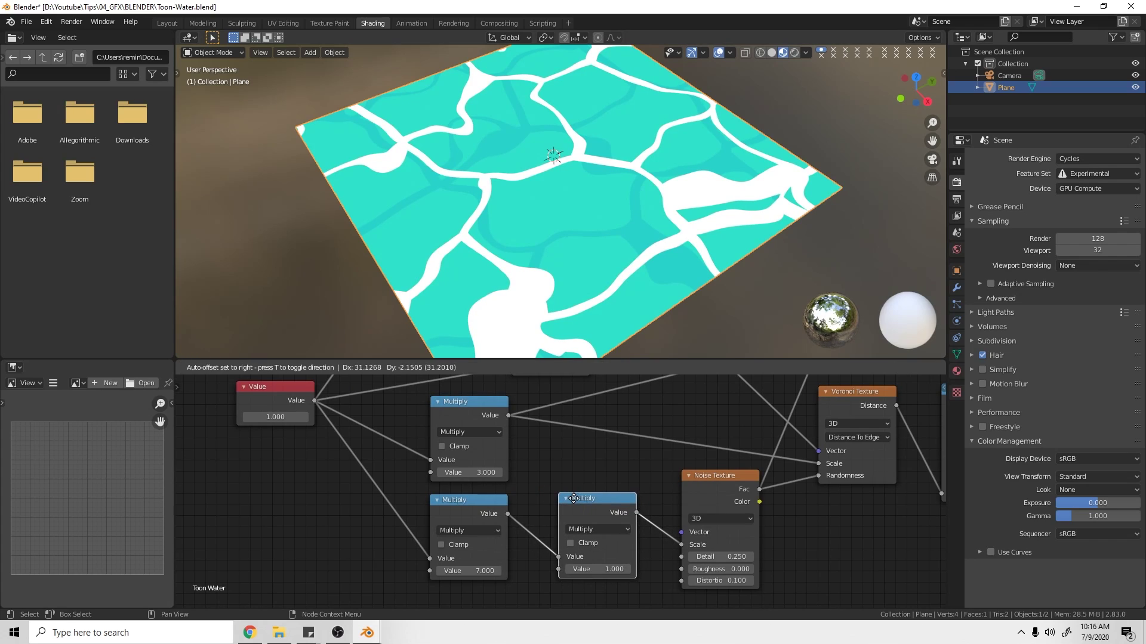
middle_drag(550, 556, 530, 549)
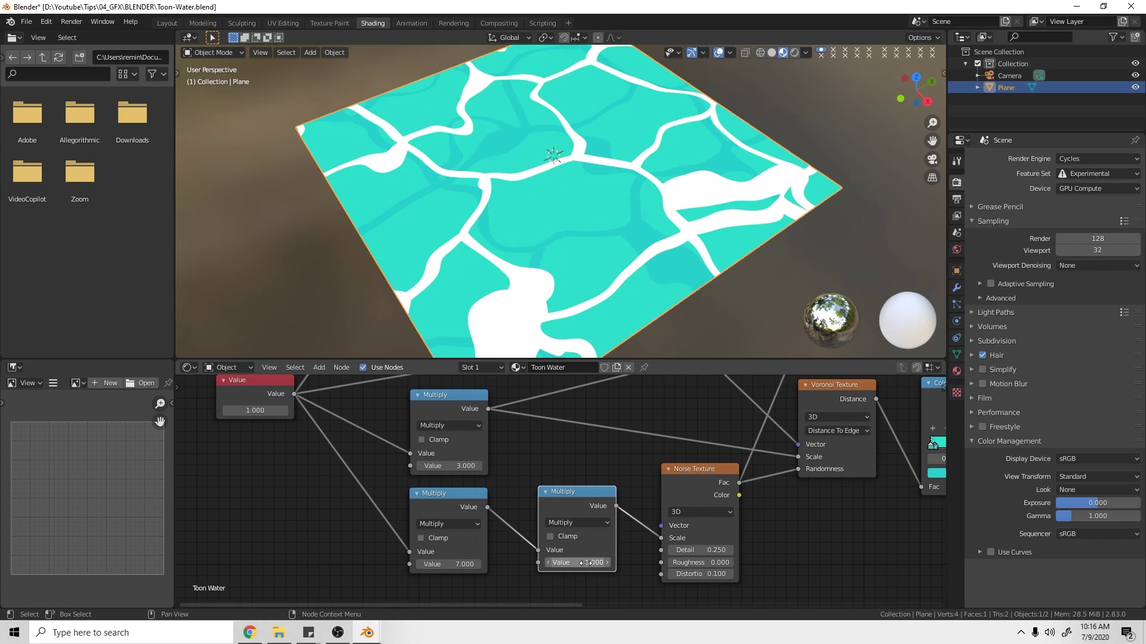
- Try a multiplier of 1.6 in the lower-right Multiply node and undo it
mouse_move(582, 563)
mouse_down()
mouse_move(609, 563)
mouse_move(588, 566)
mouse_up()
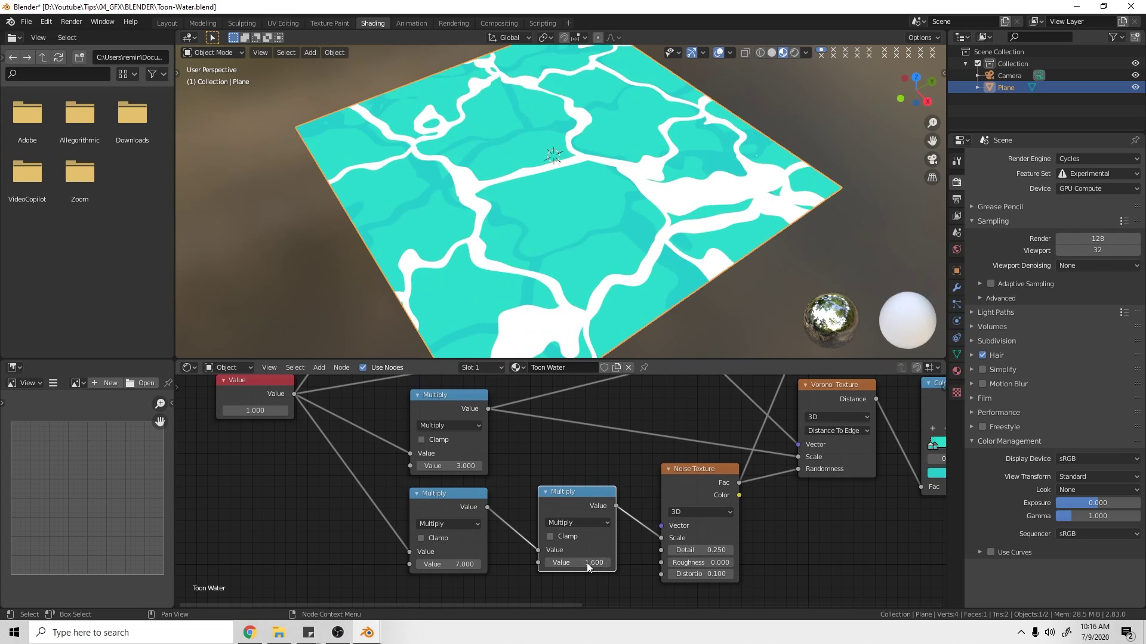
click(625, 590)
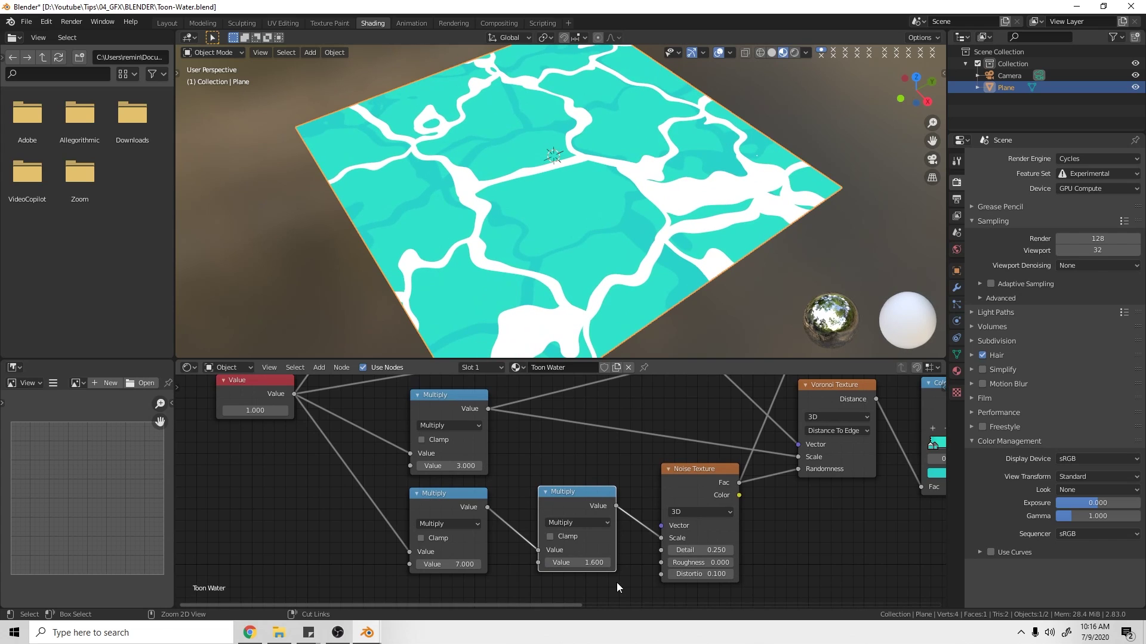
key(ctrl+z)
- Test a multiplier of 1.25 in the lower-right Multiply node and set it to 0.75
click(586, 563)
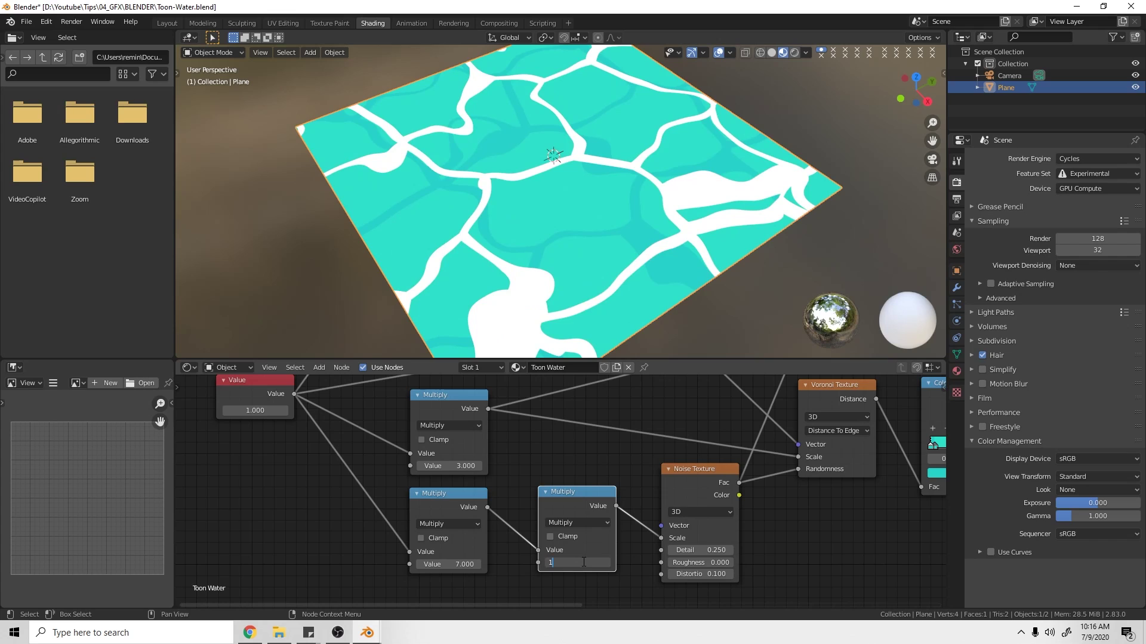
text(1.25)
key(Return)
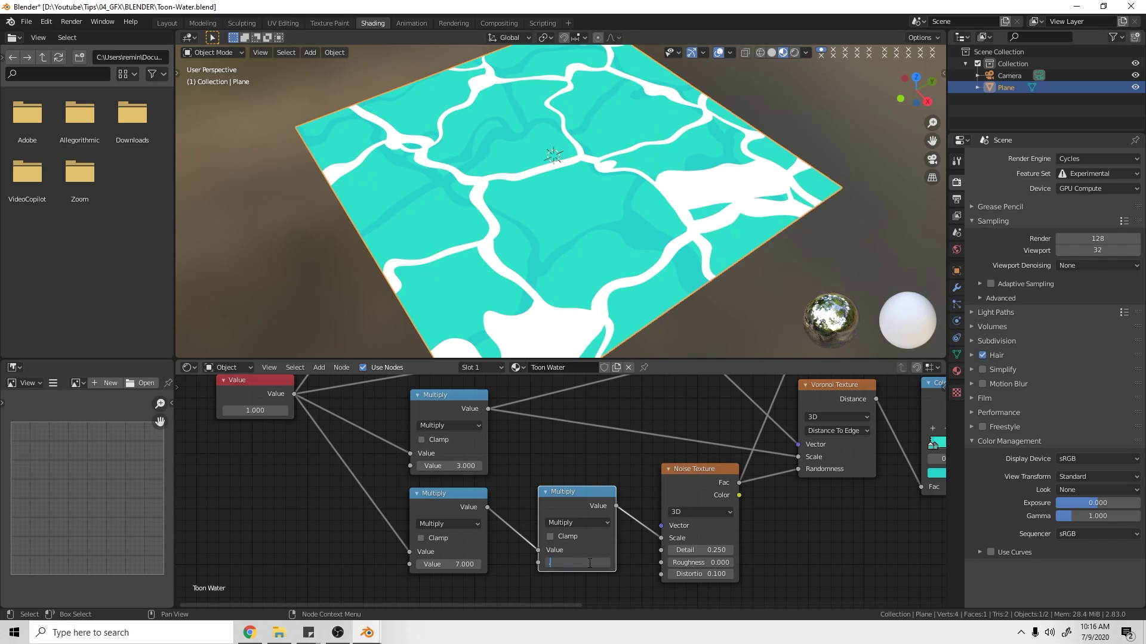
key(Return)
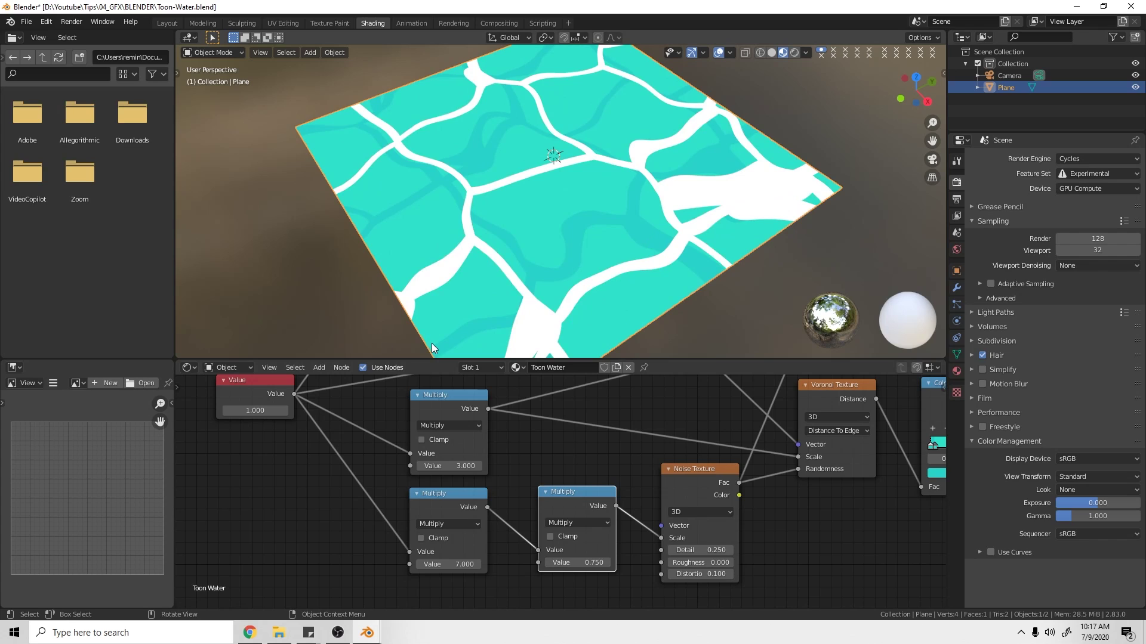
- Raise the lower-right Multiply node's second value in 0.1 increments to 1.05 and insert a keyframe on it
click(609, 564)
click(608, 564)
click(609, 564)
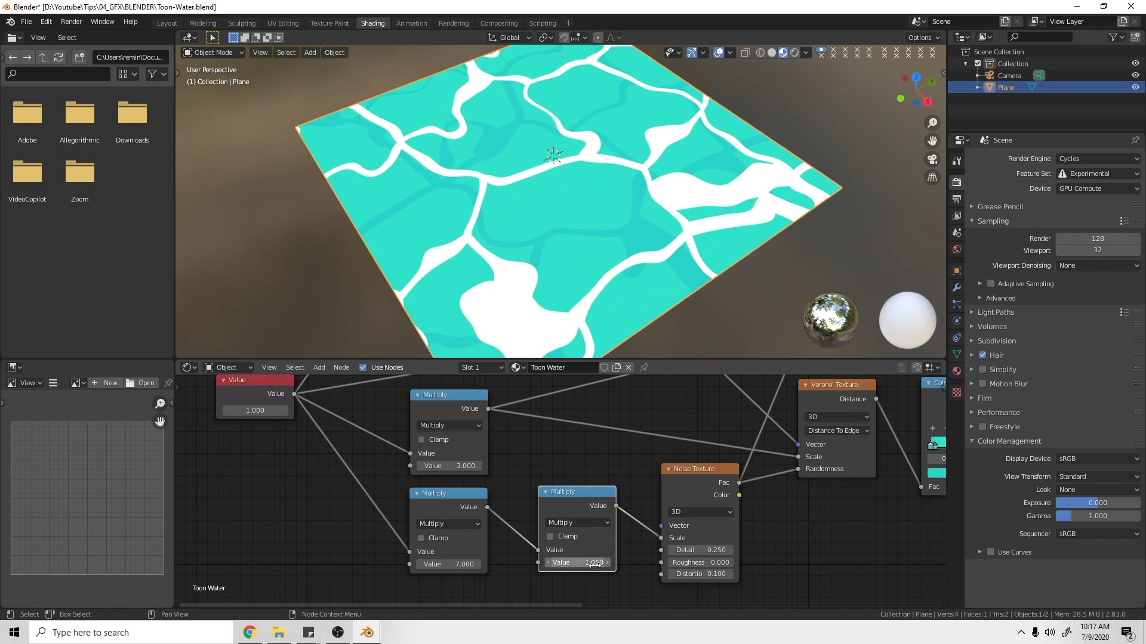
key(i)
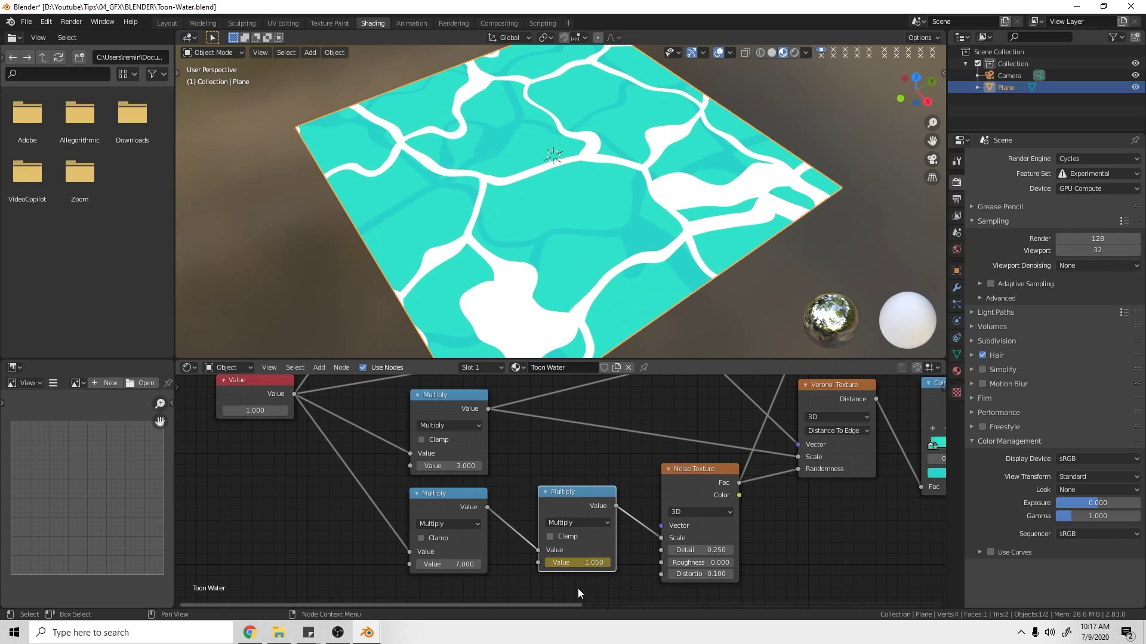
- Keyframe the lower-right Multiply node's second value at 1.55, raised in 0.1 increments, and play the animation
click(609, 563)
click(609, 563)
click(609, 563)
click(609, 563)
click(608, 562)
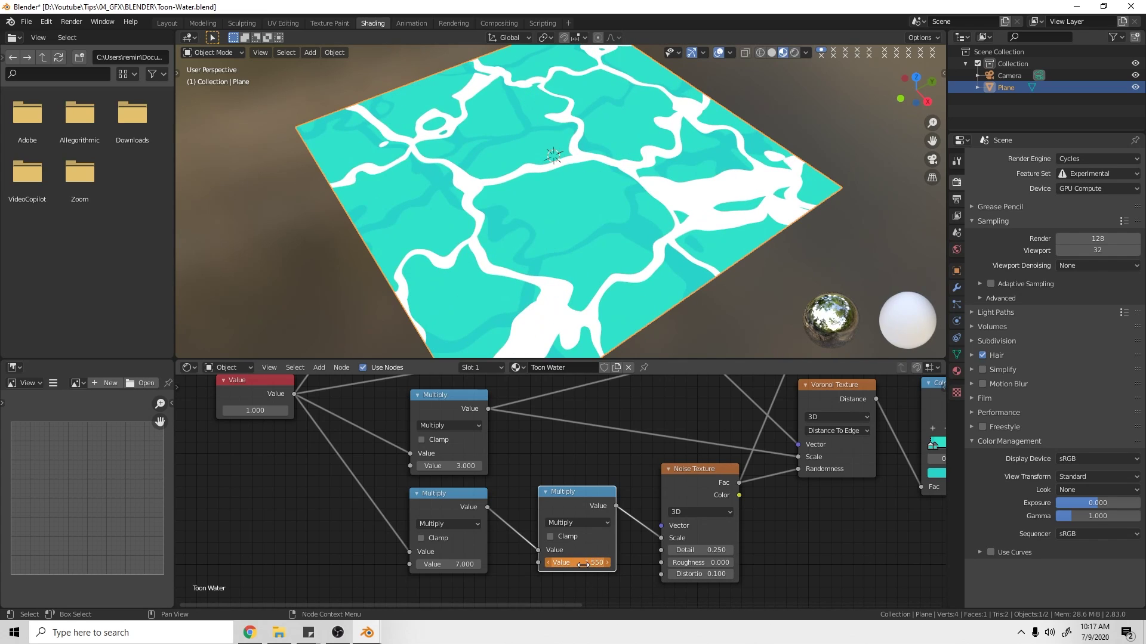
key(i)
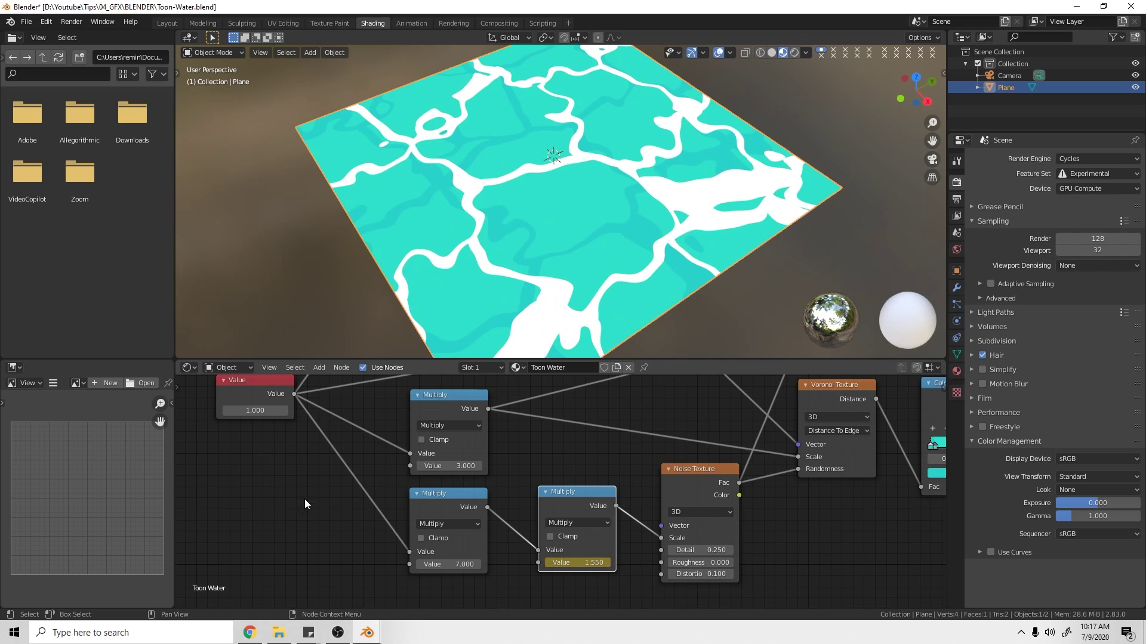
key(space)
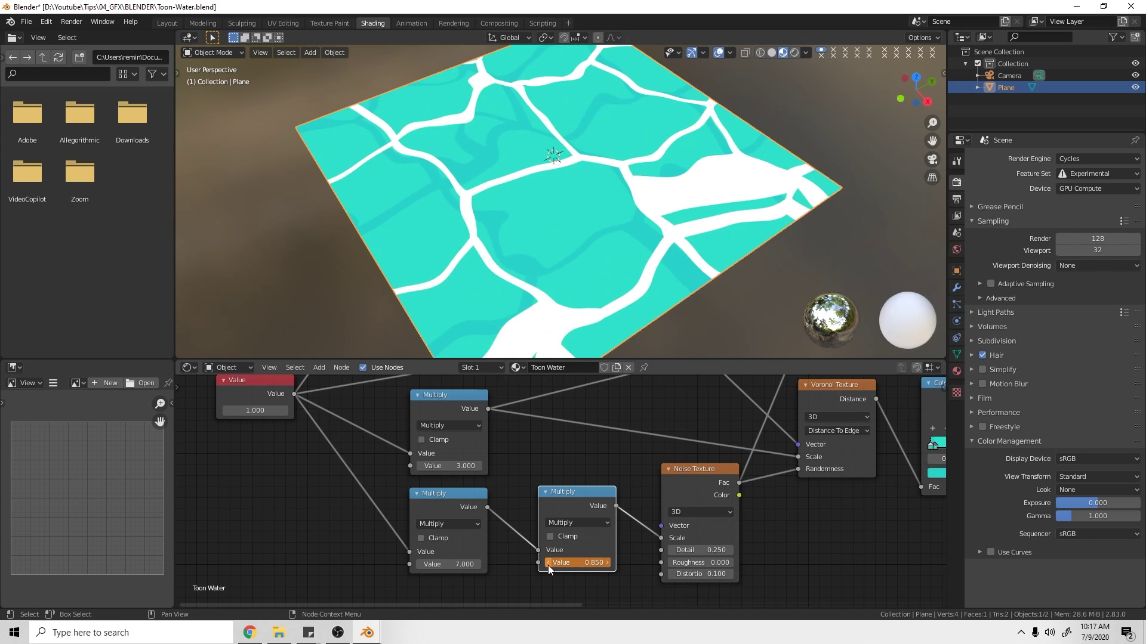
- Set the upper Mapping node's Y rotation to 20.7° and its X location to 1.5 m
middle_drag(495, 488, 501, 528)
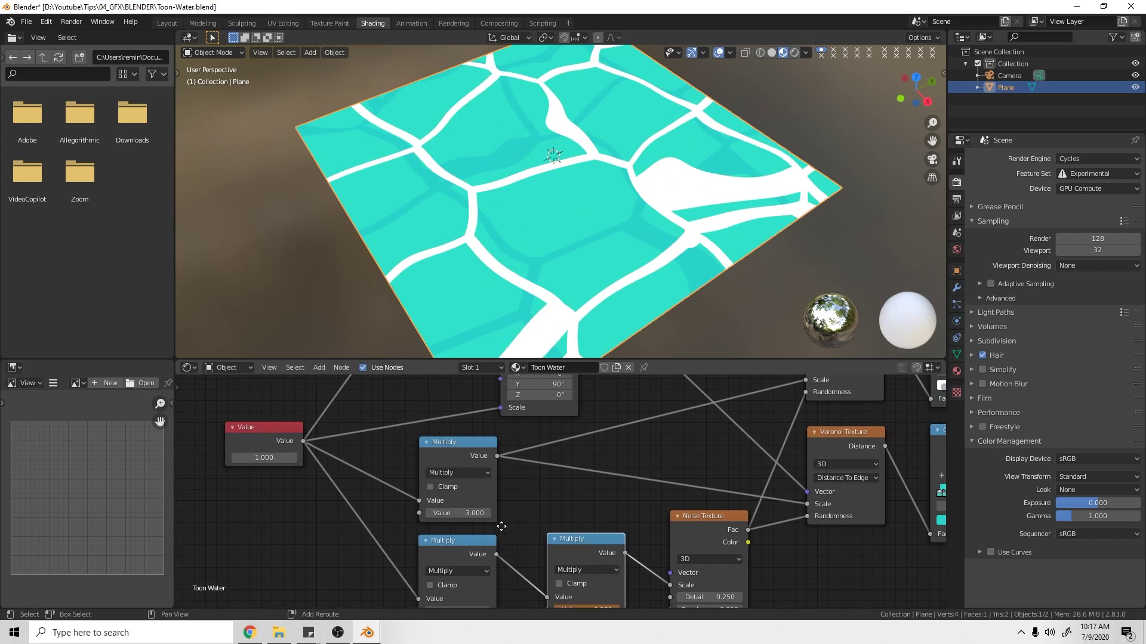
middle_drag(517, 417, 481, 527)
shift+middle_drag(501, 486, 496, 562)
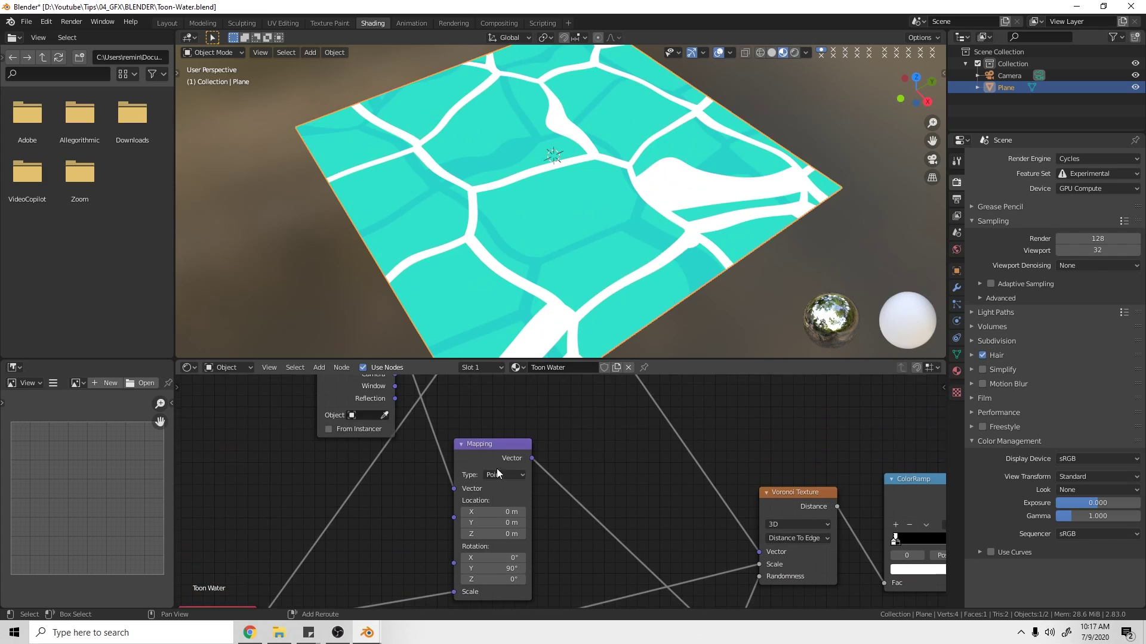
shift+middle_drag(499, 389, 497, 527)
drag(497, 471, 645, 472)
mouse_move(489, 414)
mouse_down()
mouse_move(525, 414)
mouse_move(491, 413)
mouse_move(511, 413)
mouse_up()
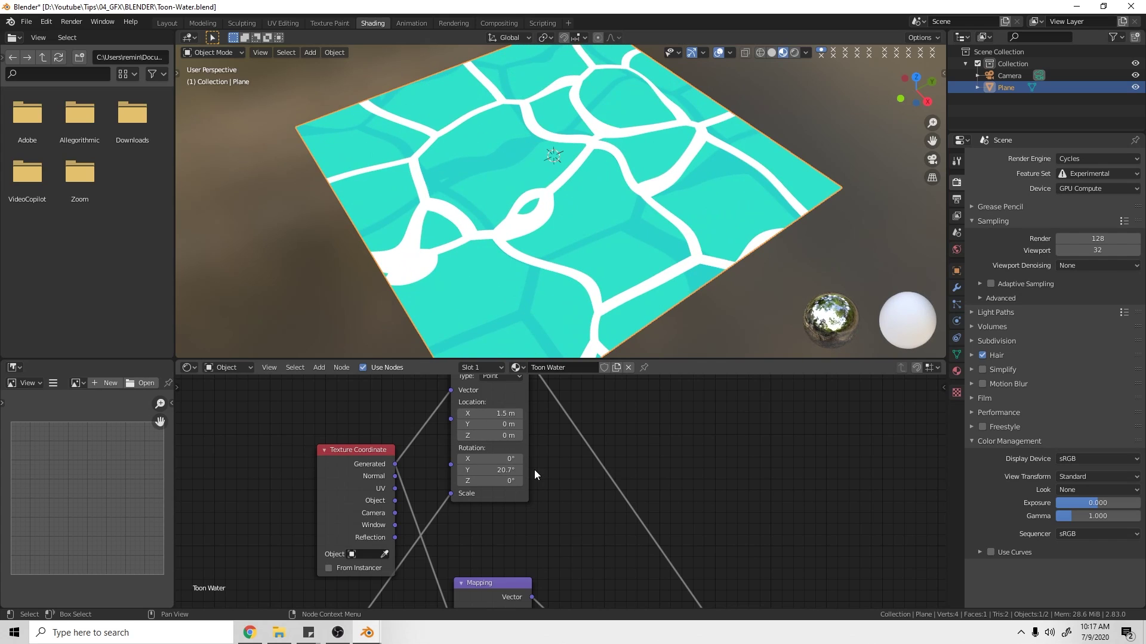
scroll(645, 554, down, 2)
scroll(623, 263, down, 3)
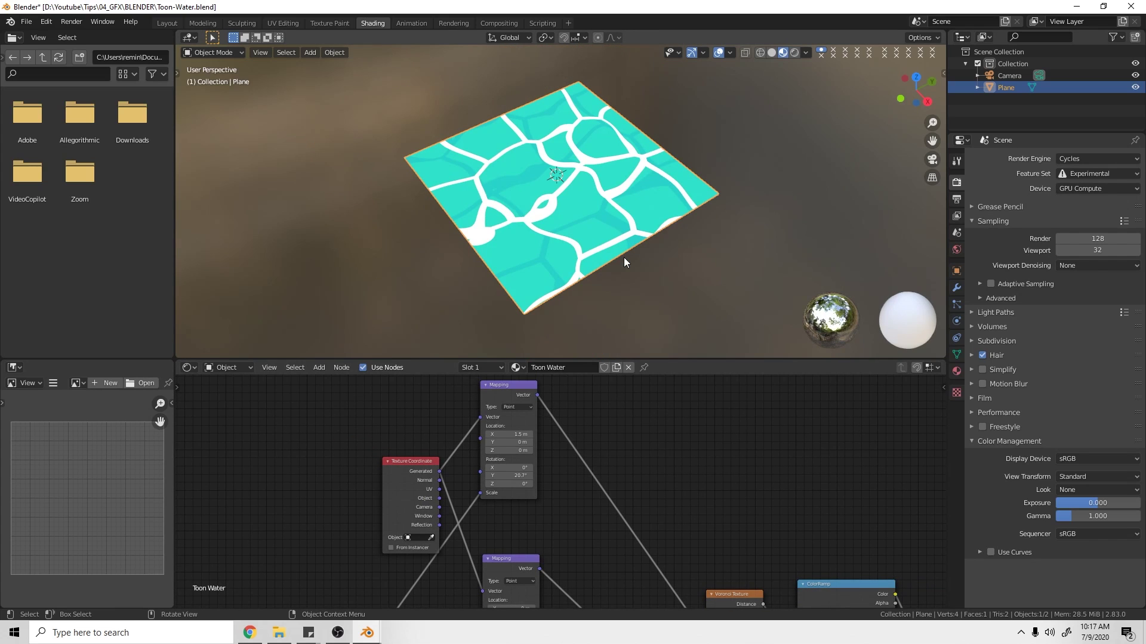
middle_drag(674, 257, 693, 241)
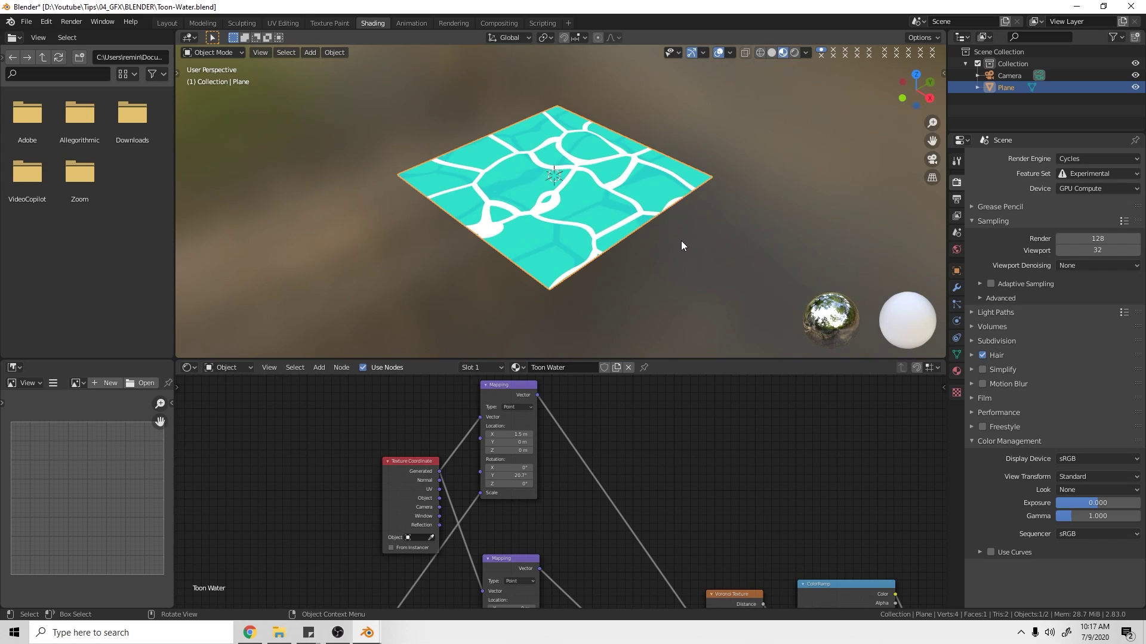
mouse_move(663, 260)
middle_down()
mouse_move(632, 252)
mouse_move(667, 250)
middle_up()
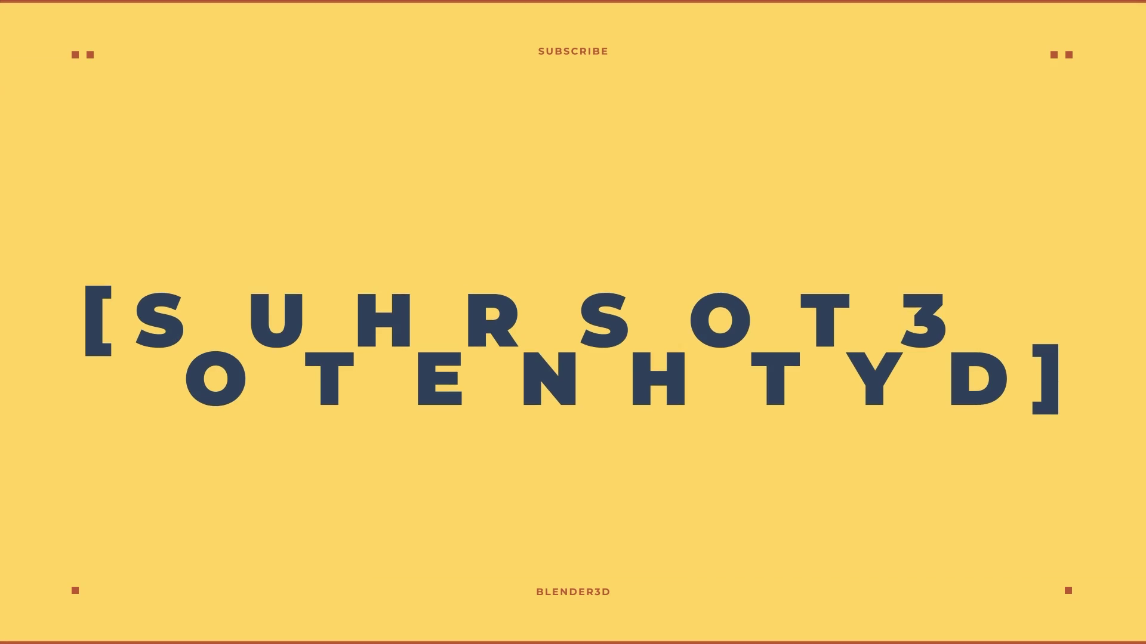